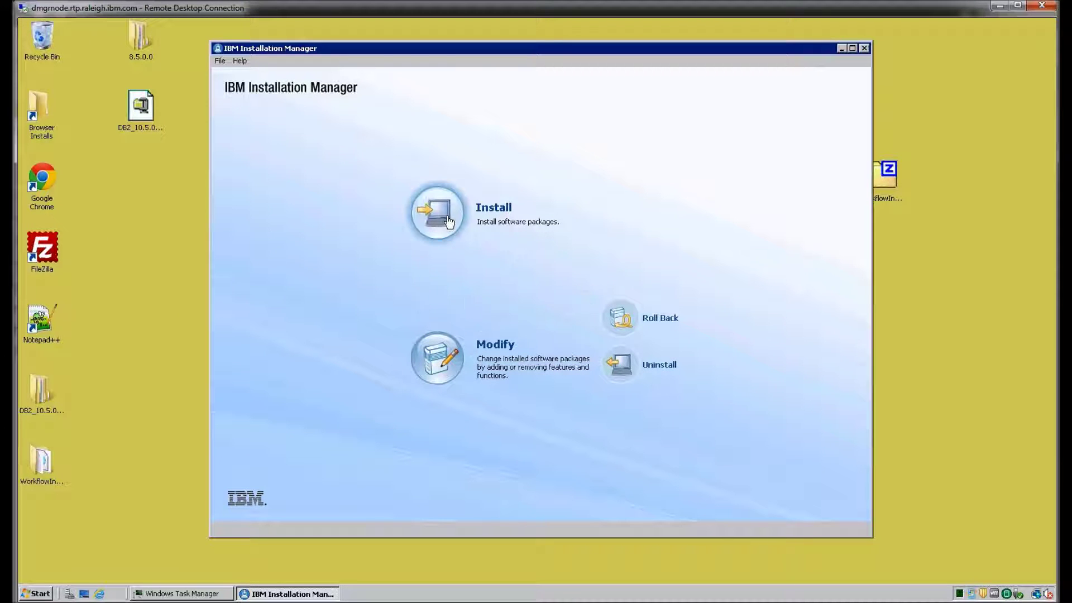
- Add Desktop\8.5.0.0\SETUP\repository.config as an Installation Manager repository and save the preferences
{"action": "left_click", "coordinate": [223, 62]}
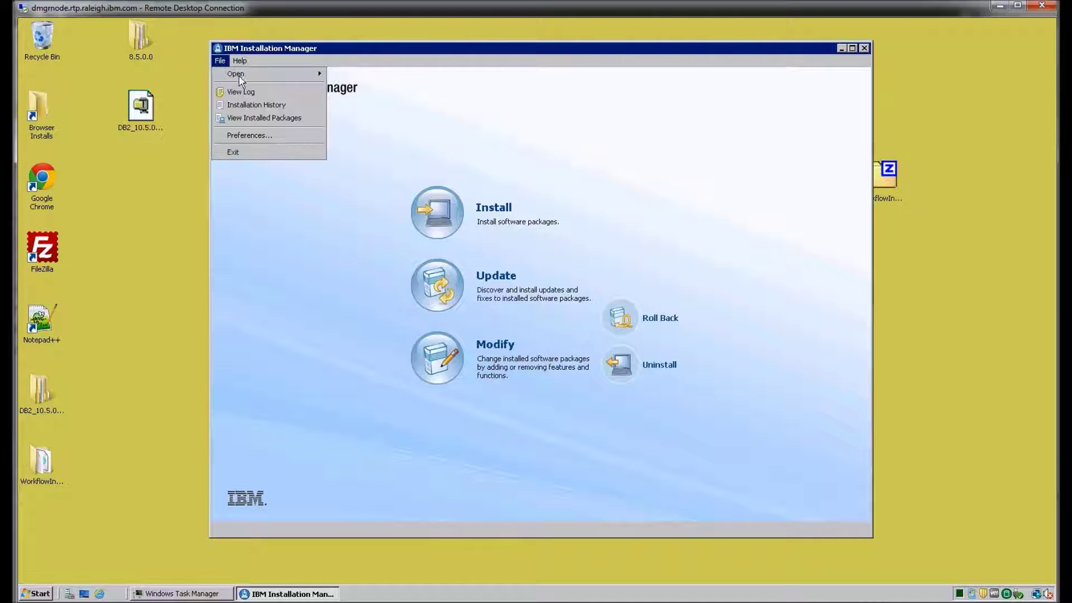
{"action": "left_click", "coordinate": [239, 136]}
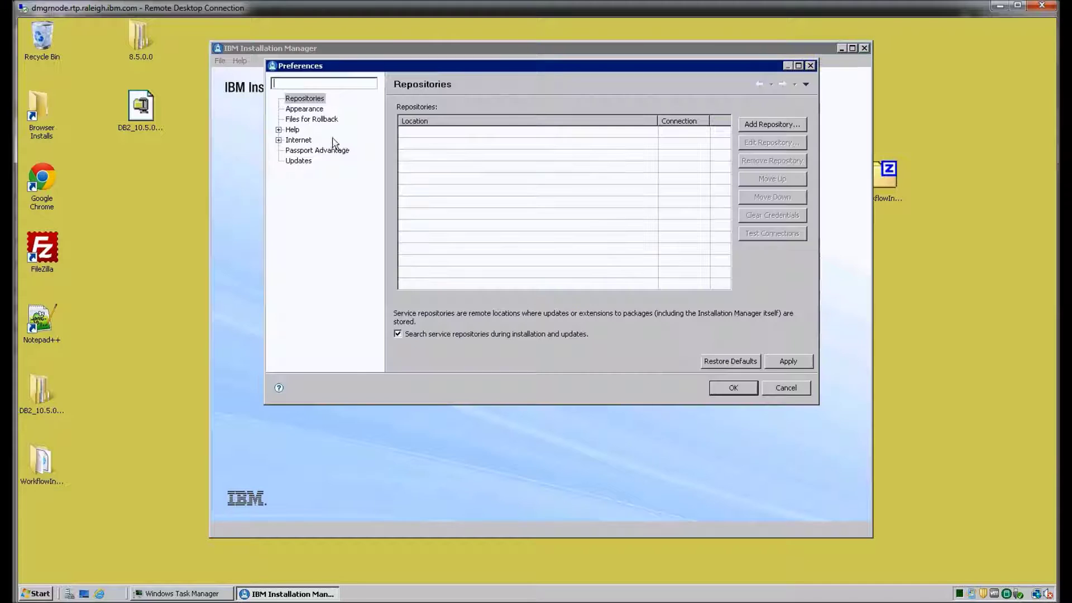
{"action": "left_click", "coordinate": [762, 125]}
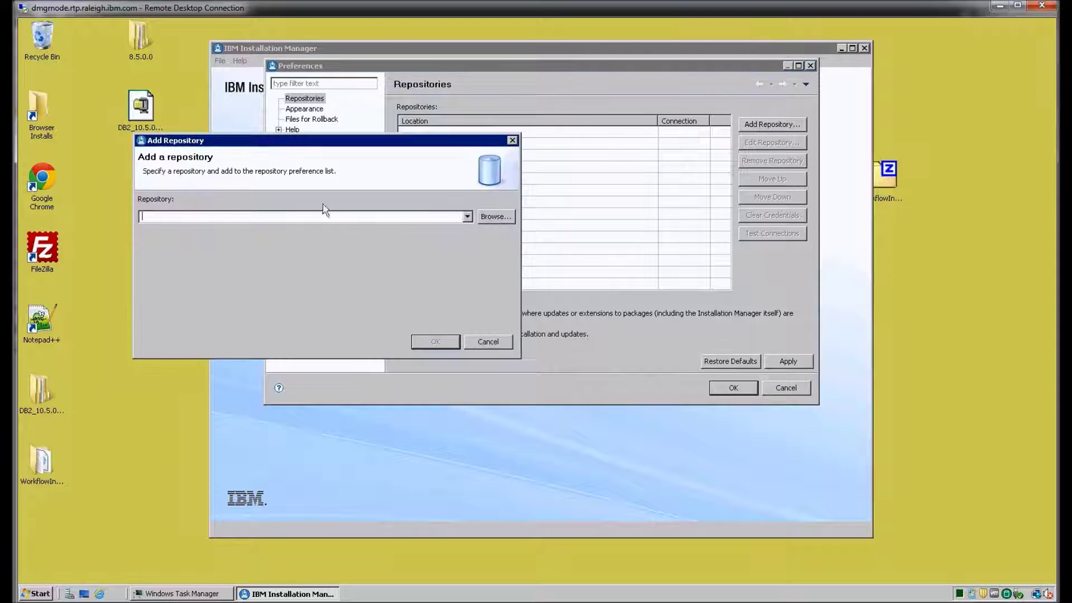
{"action": "left_click", "coordinate": [501, 217]}
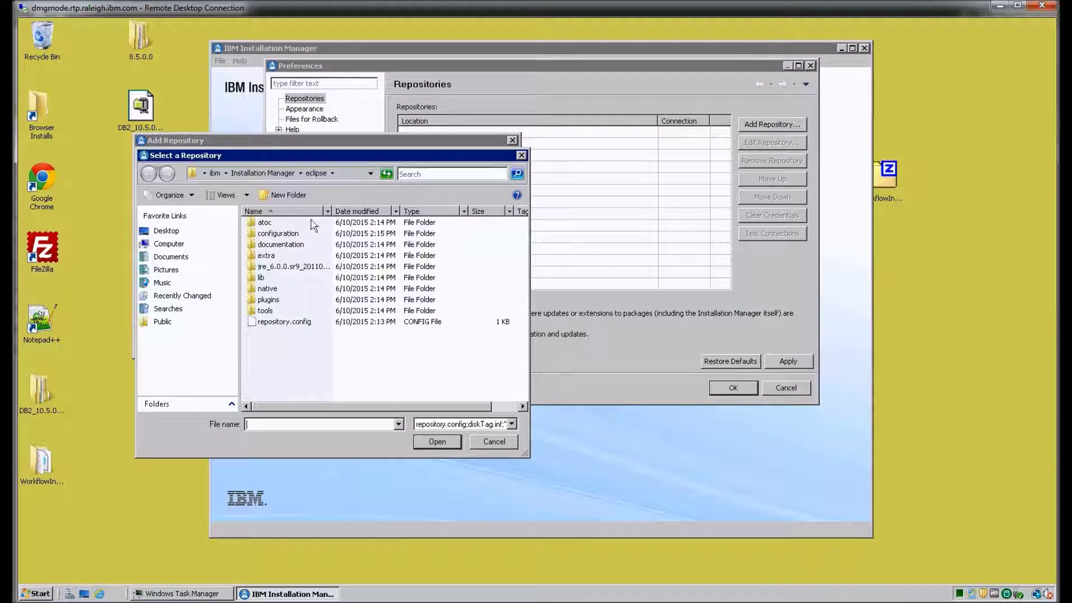
{"action": "left_click", "coordinate": [180, 230]}
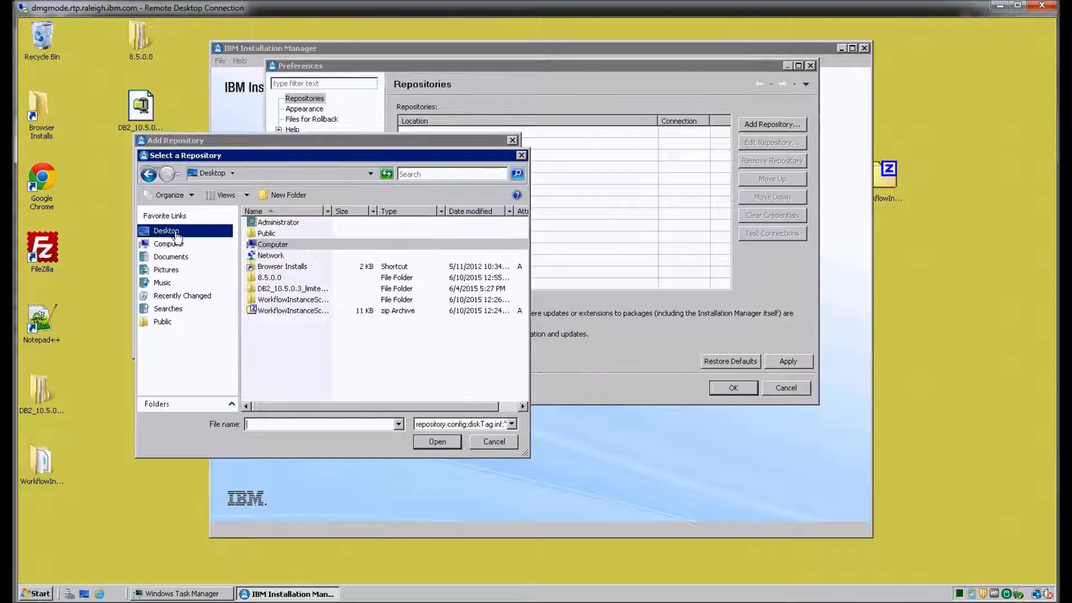
{"action": "double_click", "coordinate": [268, 277]}
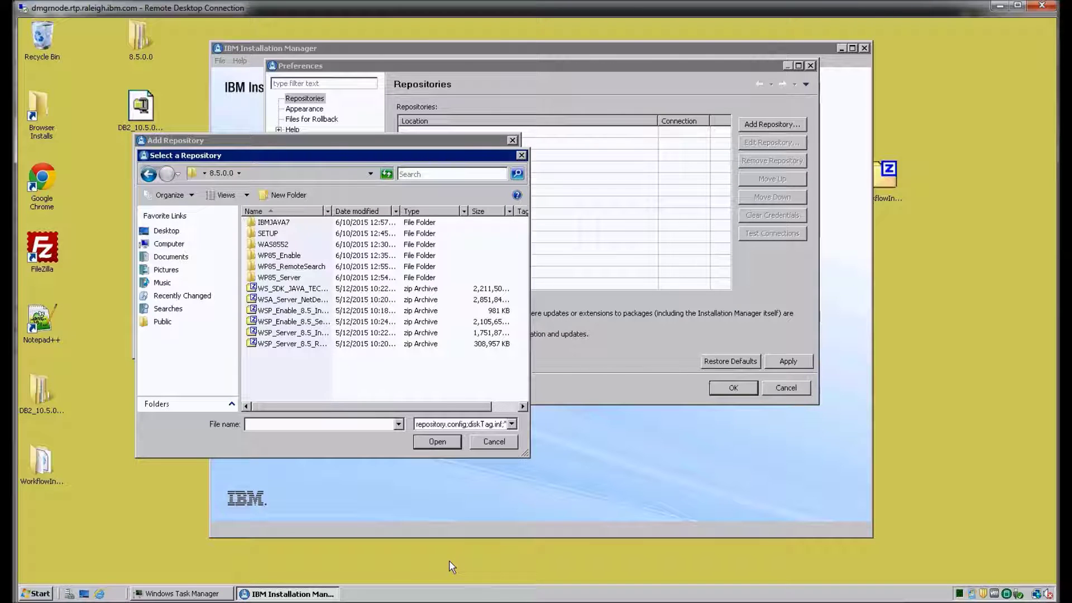
{"action": "double_click", "coordinate": [267, 234]}
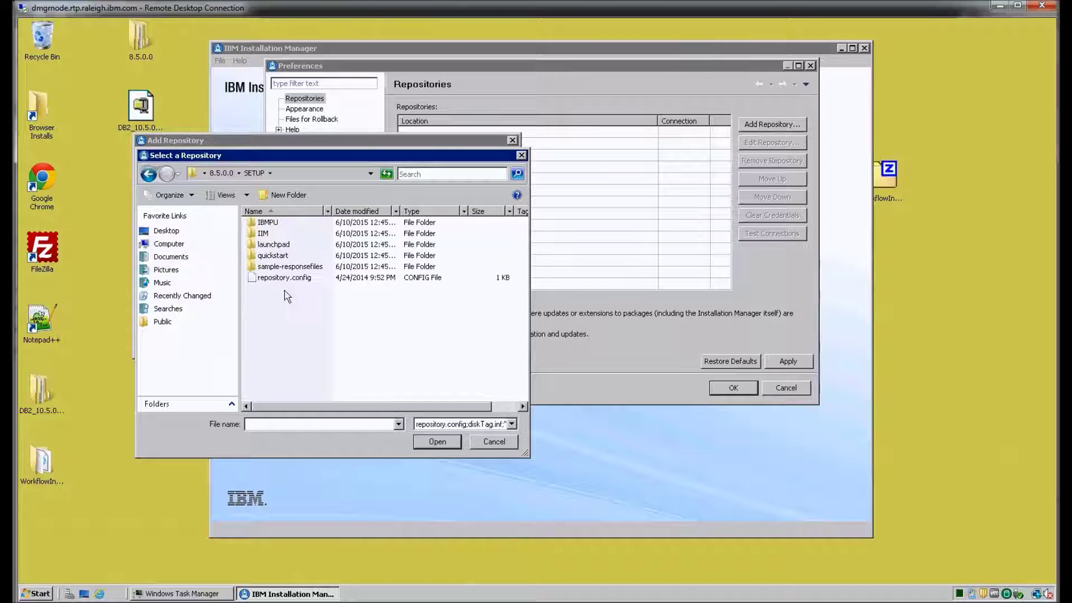
{"action": "double_click", "coordinate": [286, 278]}
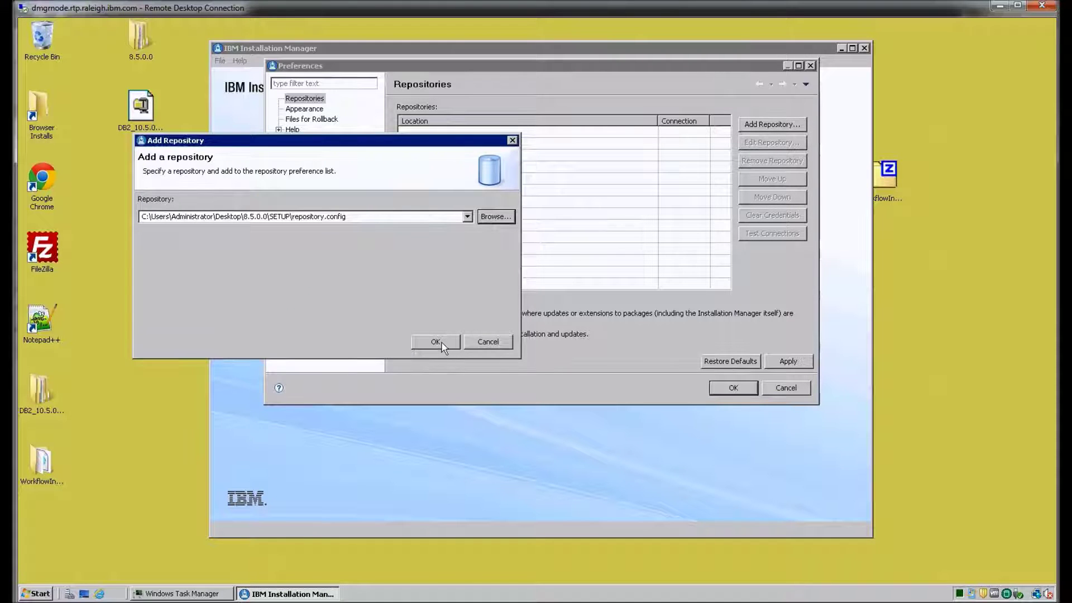
{"action": "left_click", "coordinate": [436, 341]}
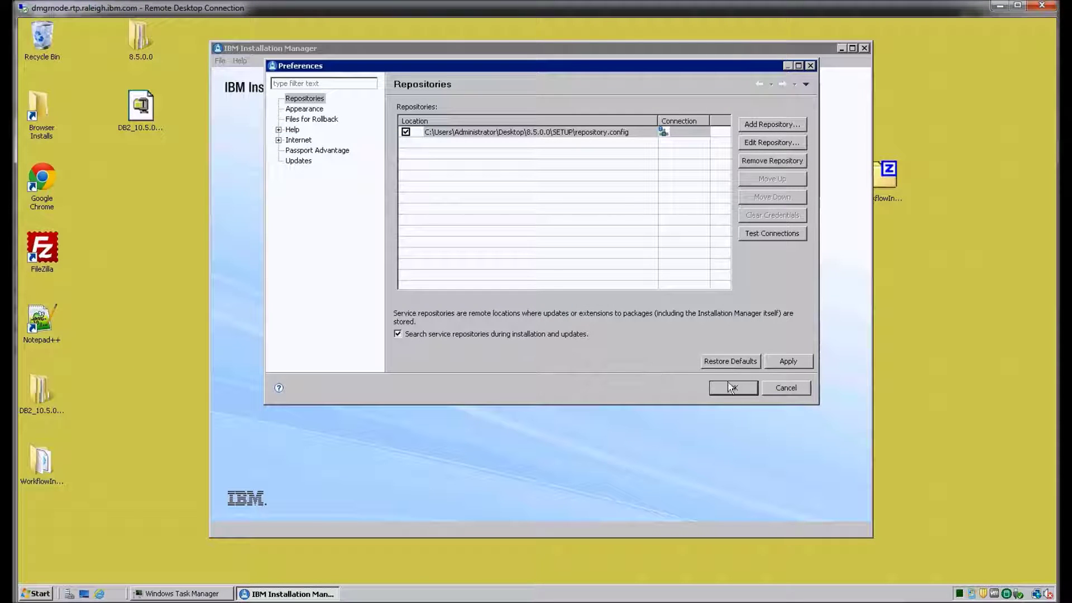
{"action": "left_click", "coordinate": [746, 391]}
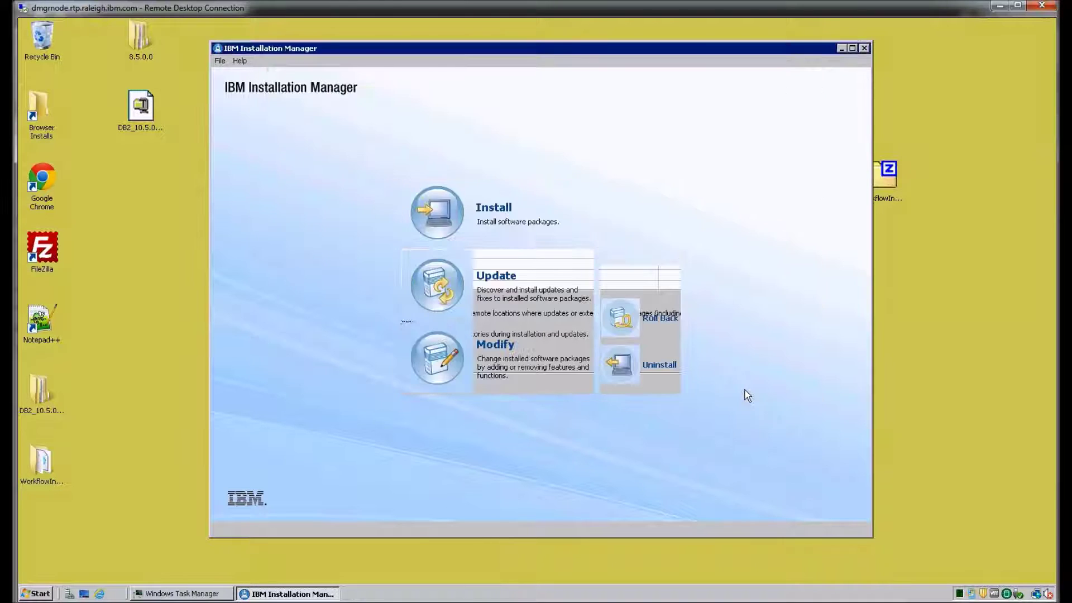
- Select WAS ND 8.5.5.2, Java SDK 7.0.6.1 and both available fixes for installation
{"action": "left_click", "coordinate": [447, 207]}
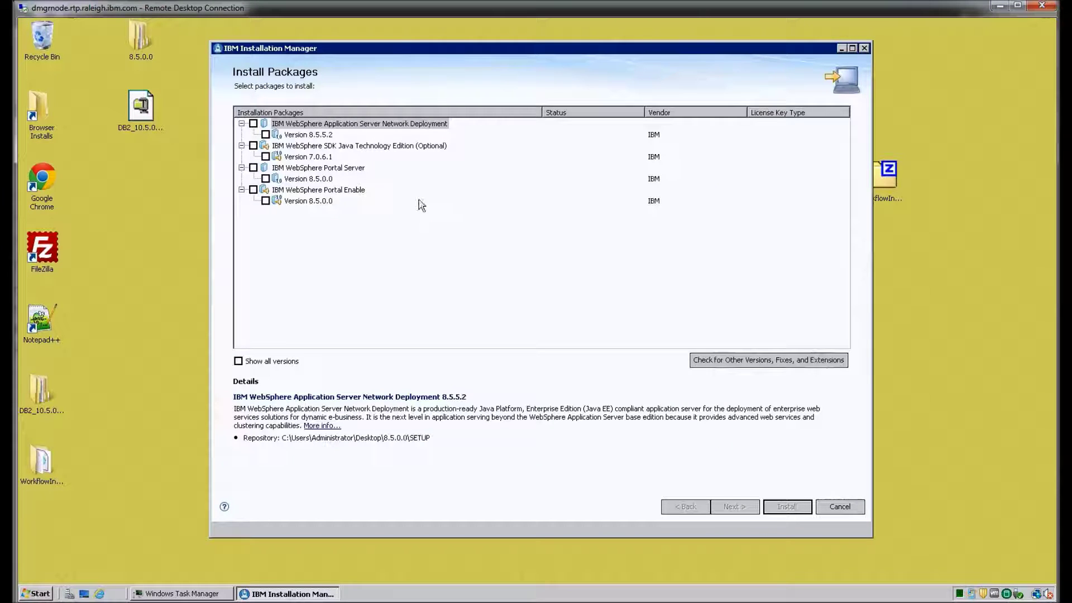
{"action": "left_click", "coordinate": [253, 146]}
{"action": "left_click", "coordinate": [253, 148]}
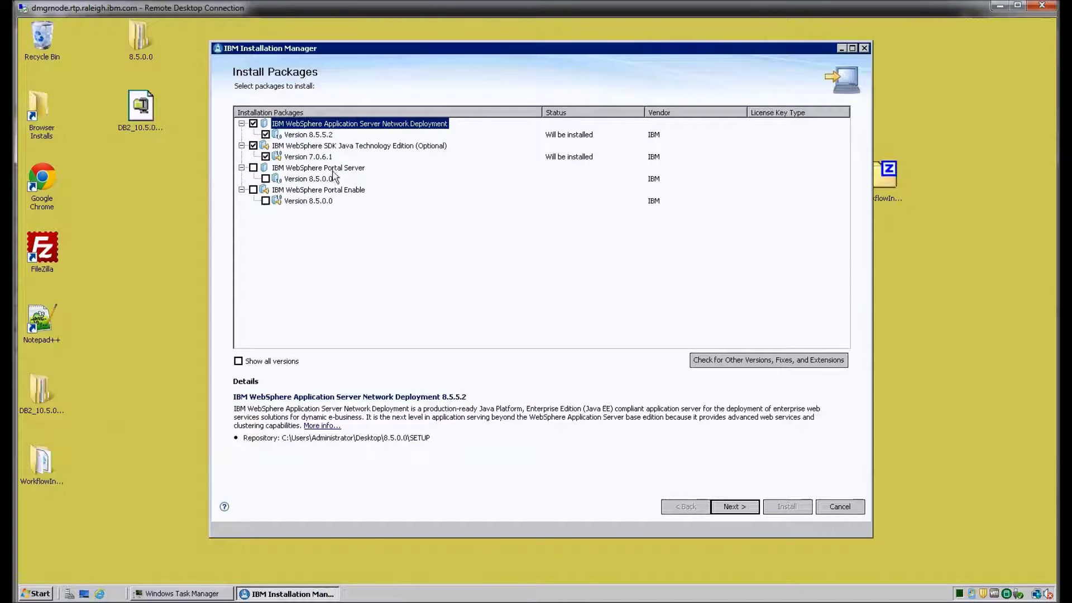
{"action": "left_click", "coordinate": [745, 508]}
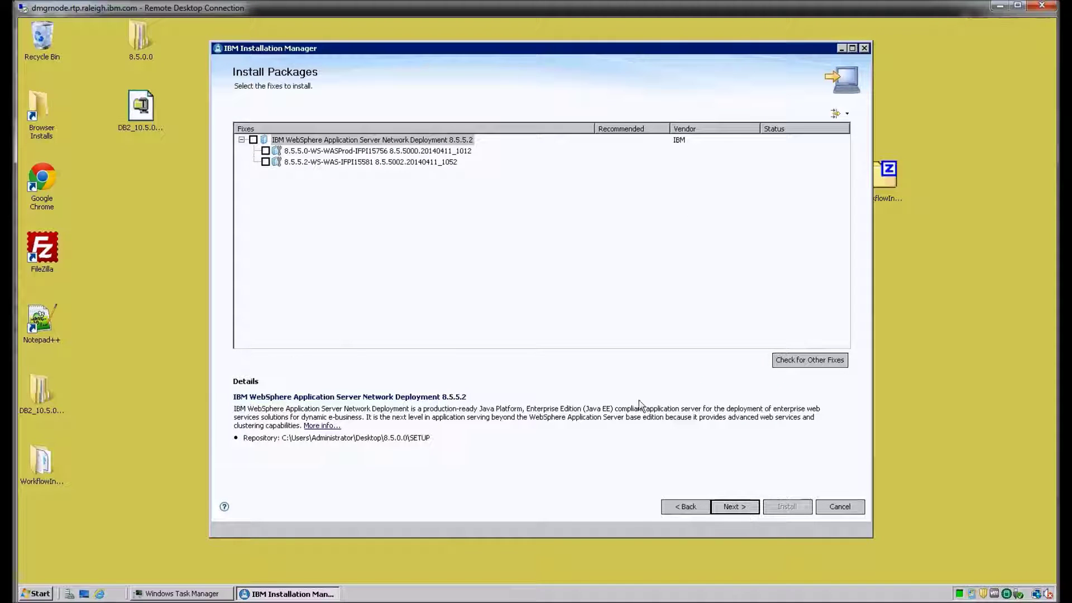
{"action": "left_click", "coordinate": [253, 140]}
{"action": "left_click", "coordinate": [739, 508]}
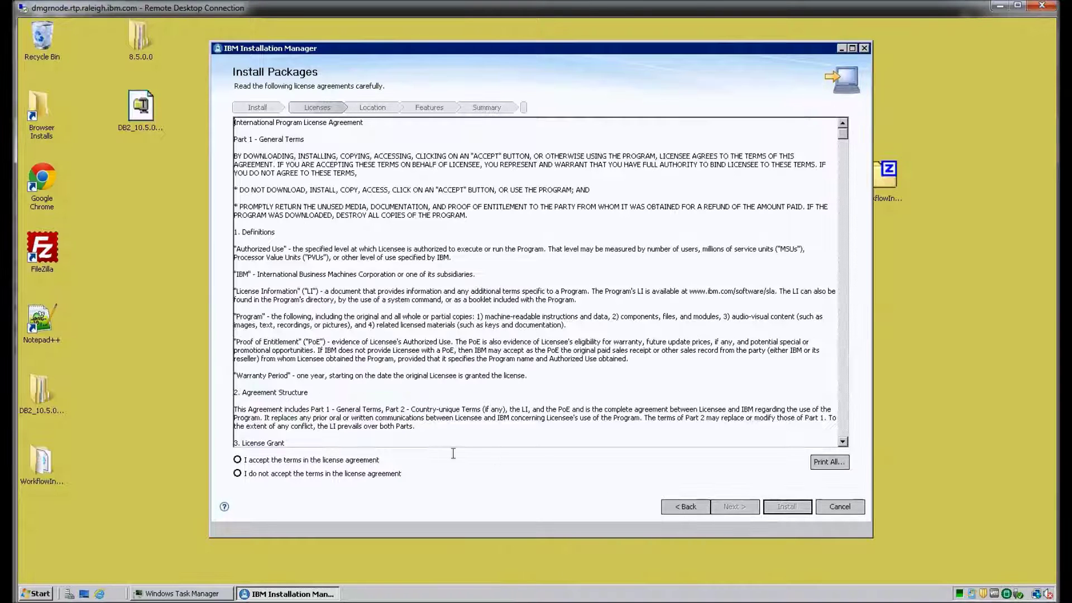
- Accept the license and set the shared resources directory to C:\IBM\IMShared
{"action": "left_click", "coordinate": [320, 461]}
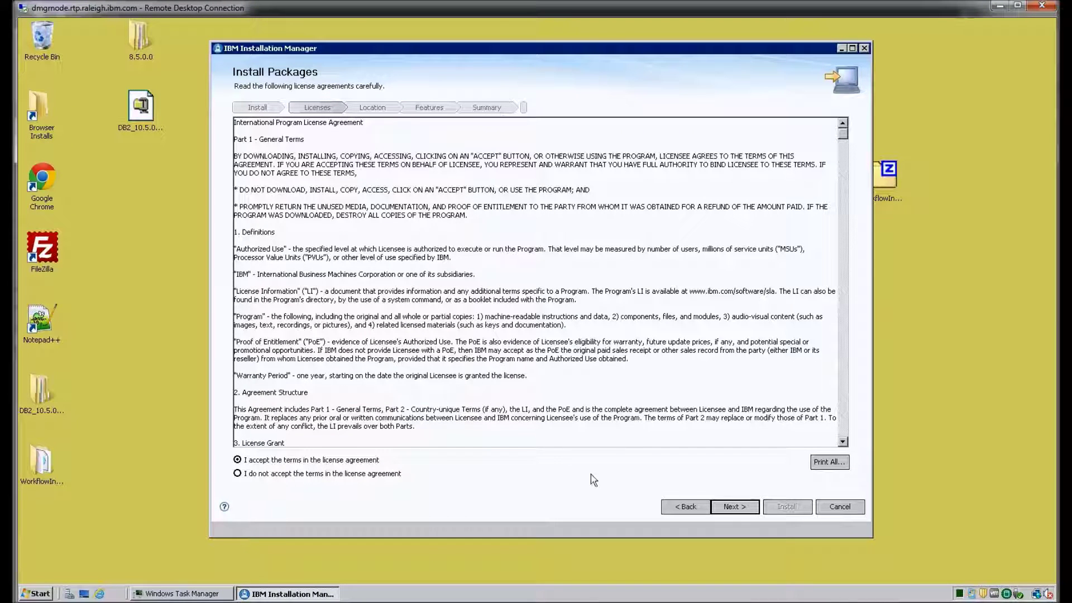
{"action": "left_click", "coordinate": [738, 510]}
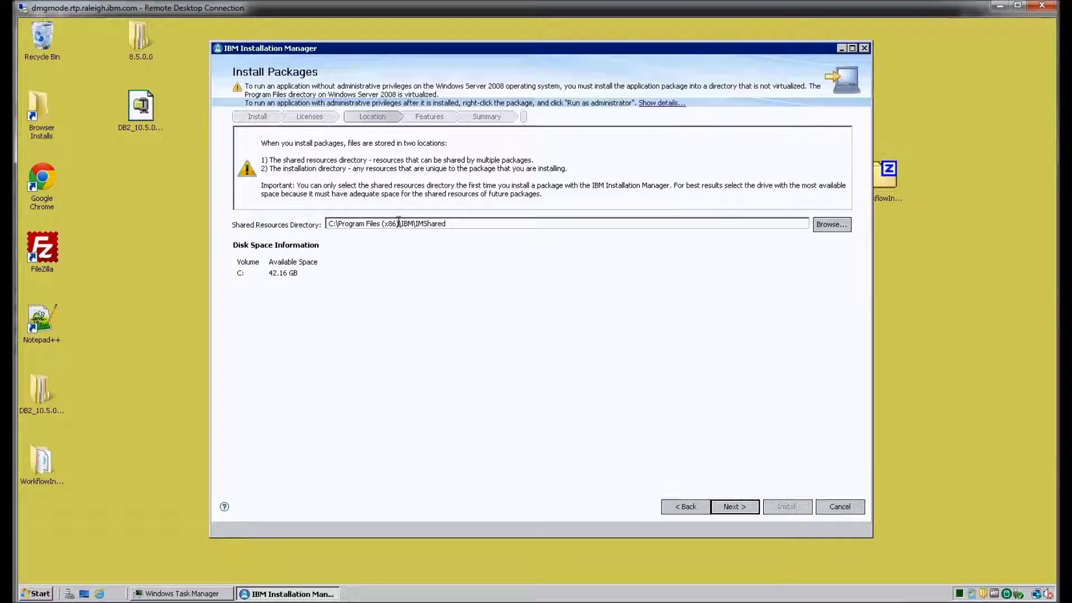
{"action": "left_click_drag", "start_coordinate": [338, 223], "coordinate": [348, 223]}
{"action": "key", "text": "BackSpace"}
{"action": "left_click_drag", "start_coordinate": [391, 215], "coordinate": [356, 218]}
{"action": "key", "text": "BackSpace"}
{"action": "key", "text": "BackSpace"}
{"action": "key", "text": "BackSpace"}
{"action": "key", "text": "BackSpace"}
{"action": "key", "text": "BackSpace"}
{"action": "key", "text": "BackSpace"}
{"action": "key", "text": "BackSpace"}
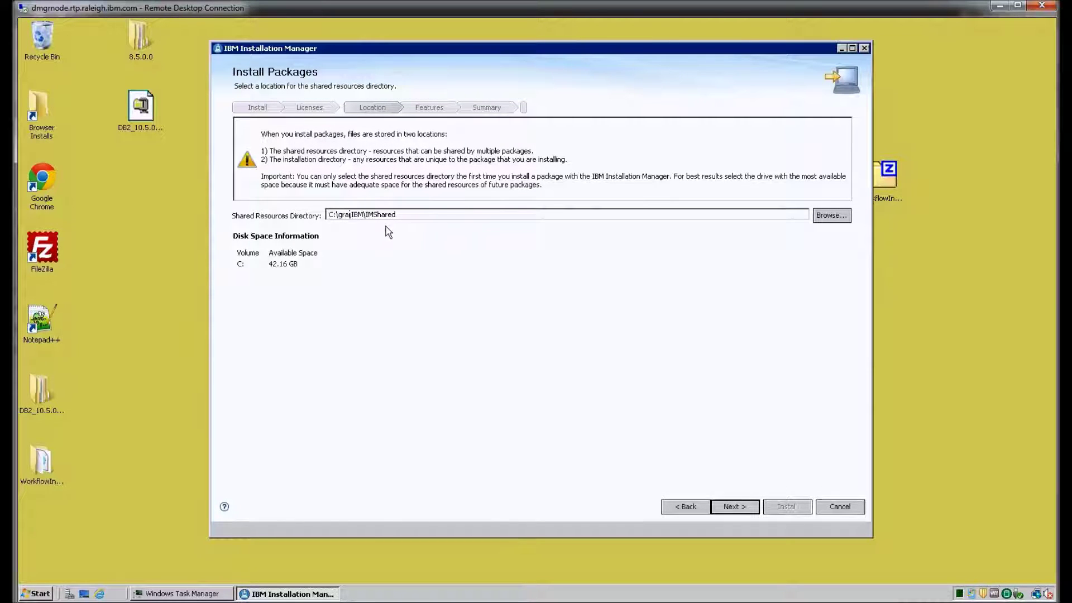
{"action": "left_click", "coordinate": [735, 507]}
- Set the installation directory to C:\IBM\WebSphere\AppServer and continue to the features list
{"action": "left_click", "coordinate": [386, 295]}
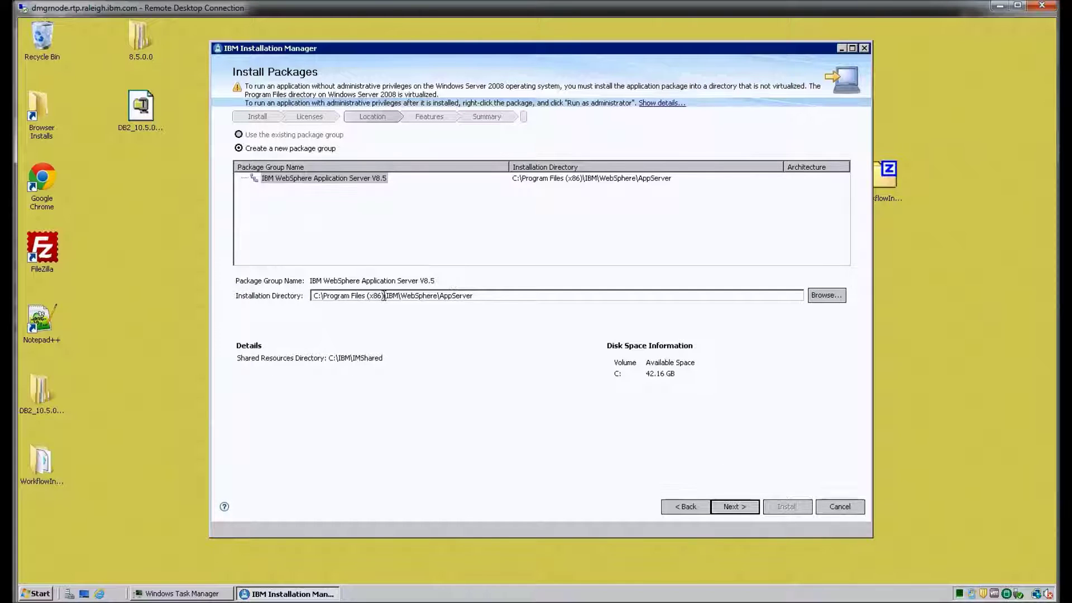
{"action": "left_click_drag", "start_coordinate": [386, 295], "coordinate": [322, 296]}
{"action": "key", "text": "BackSpace"}
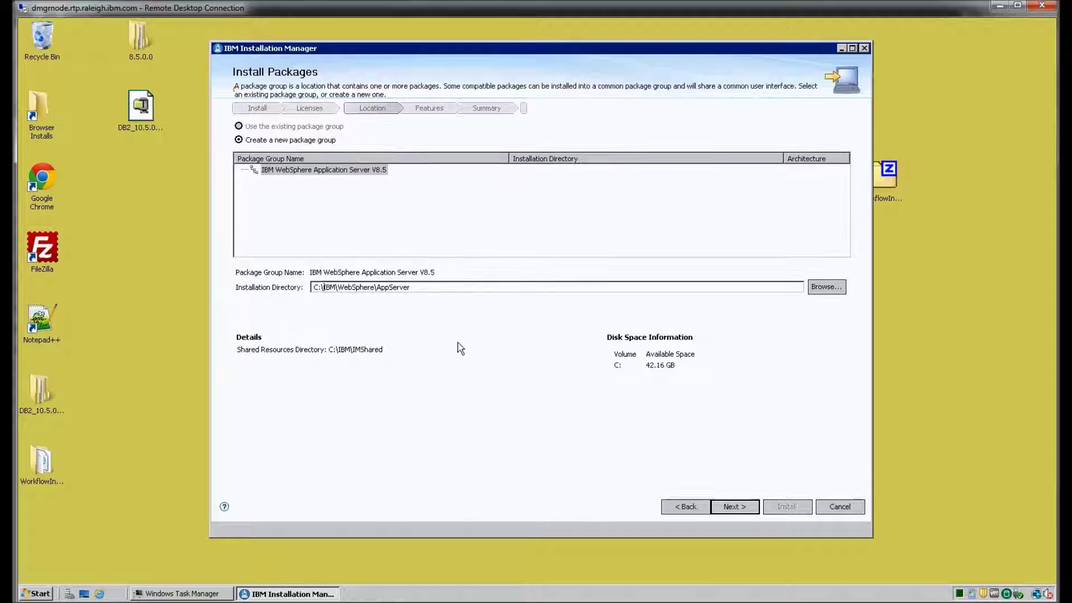
{"action": "left_click", "coordinate": [747, 507]}
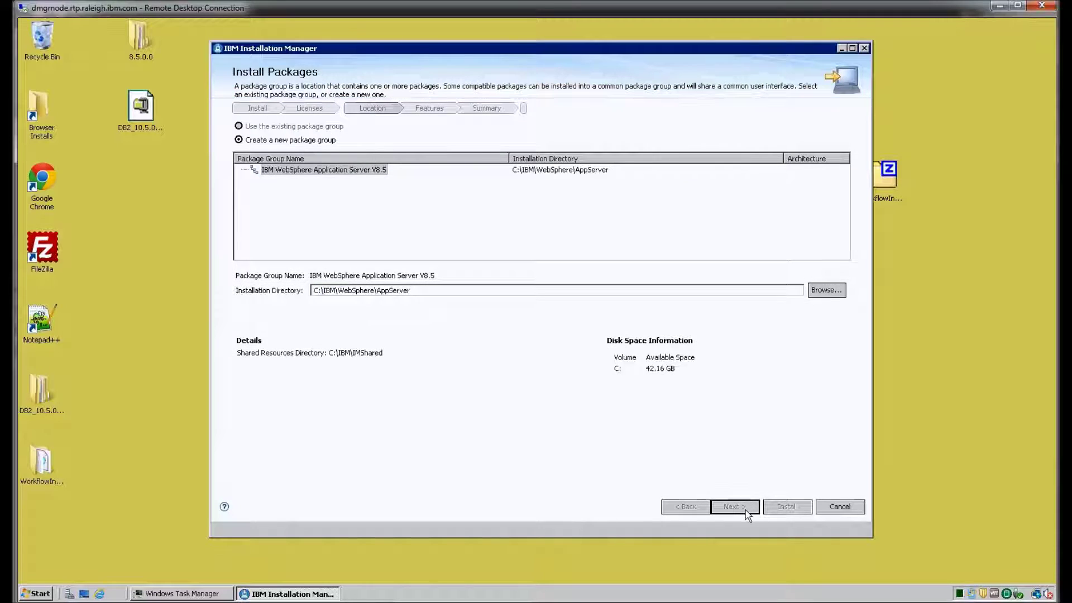
{"action": "left_click", "coordinate": [696, 507]}
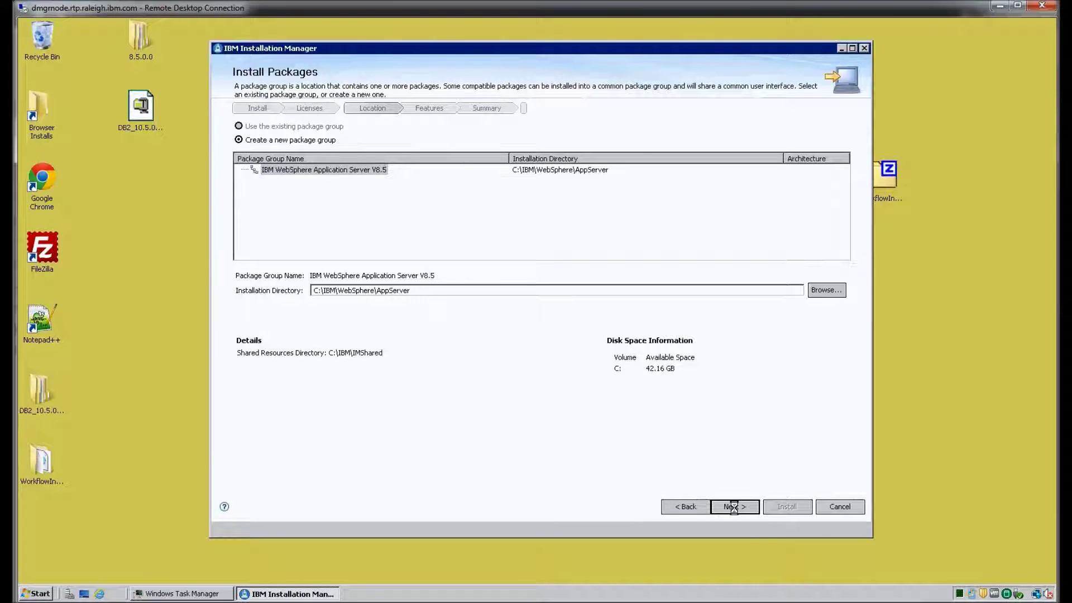
{"action": "left_click", "coordinate": [734, 507]}
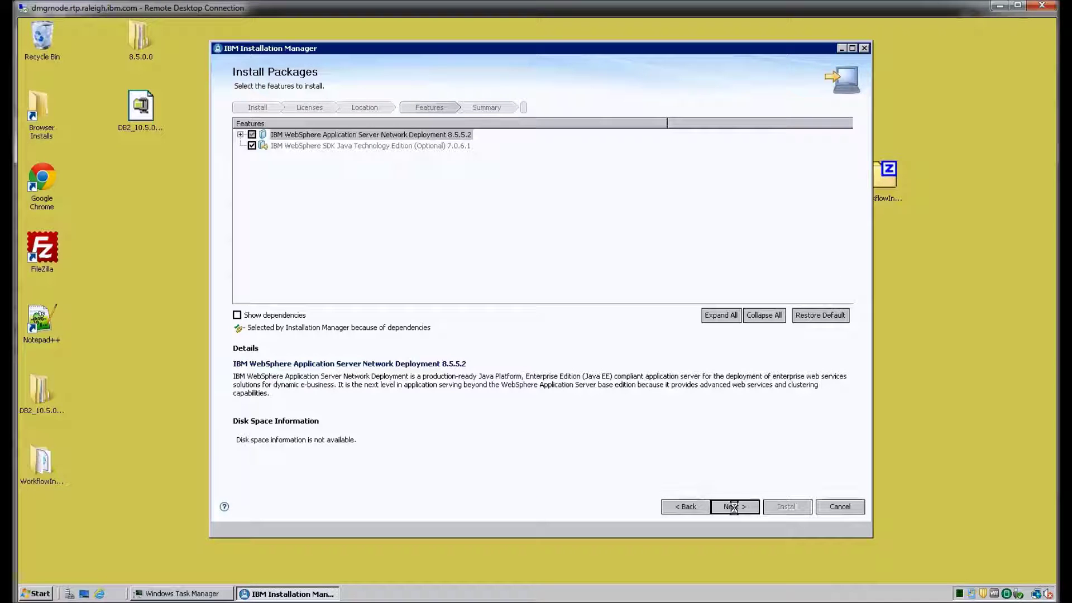
- Review the Network Deployment SDK features, start the installation, and switch to the primarynode session
{"action": "left_click", "coordinate": [240, 135]}
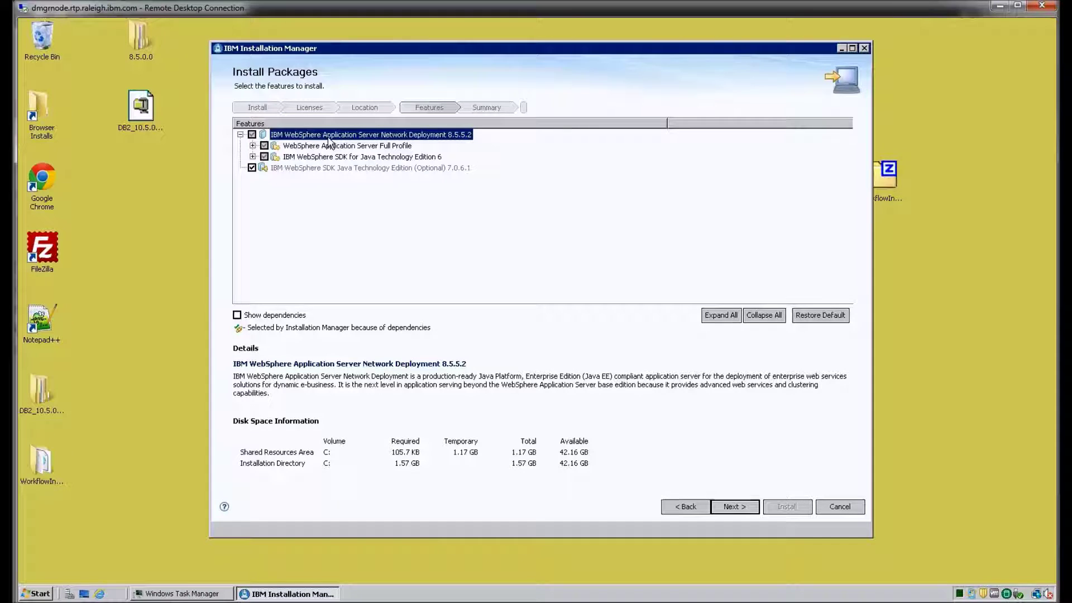
{"action": "left_click", "coordinate": [334, 168]}
{"action": "left_click", "coordinate": [335, 157]}
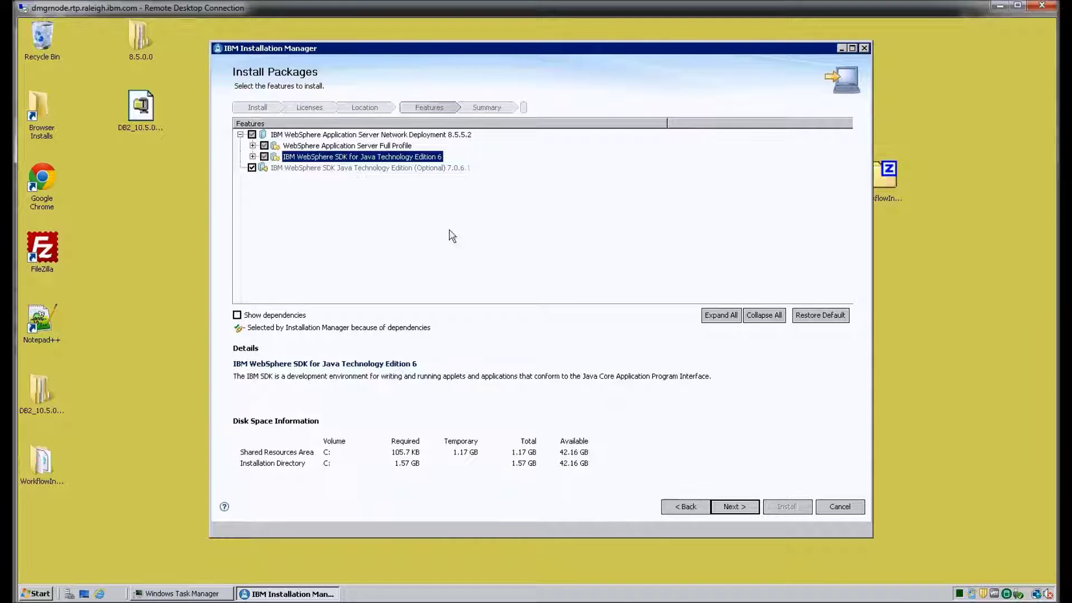
{"action": "left_click", "coordinate": [735, 507]}
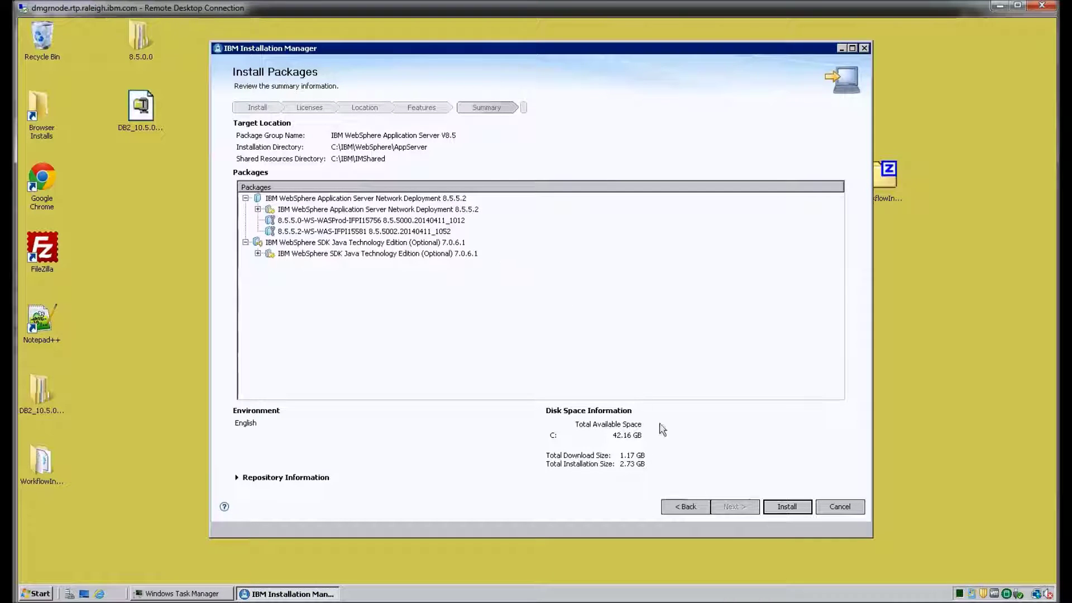
{"action": "left_click", "coordinate": [785, 506]}
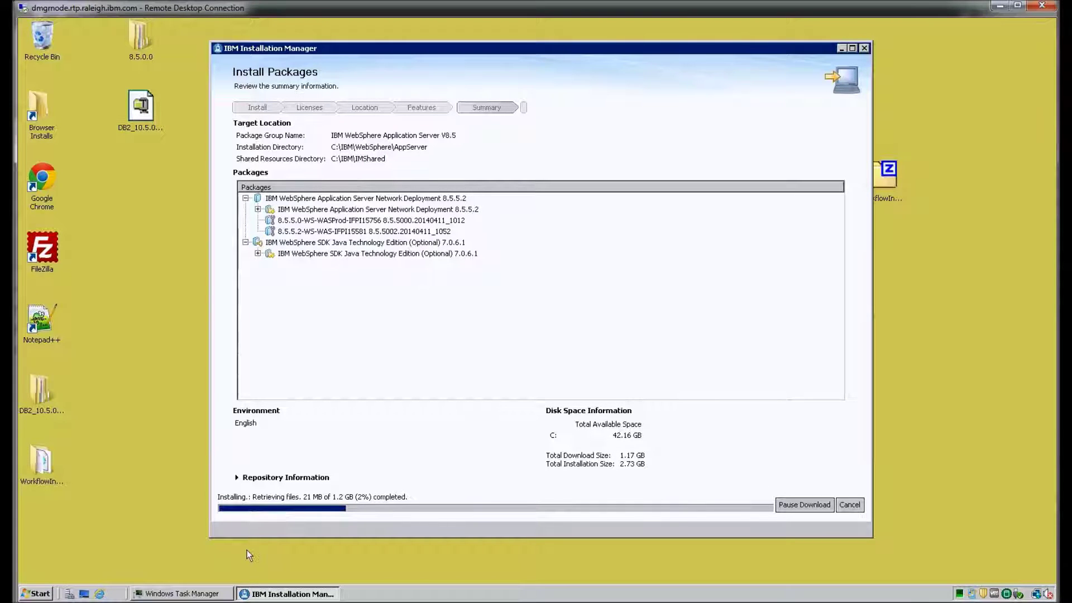
{"action": "left_click", "coordinate": [81, 563]}
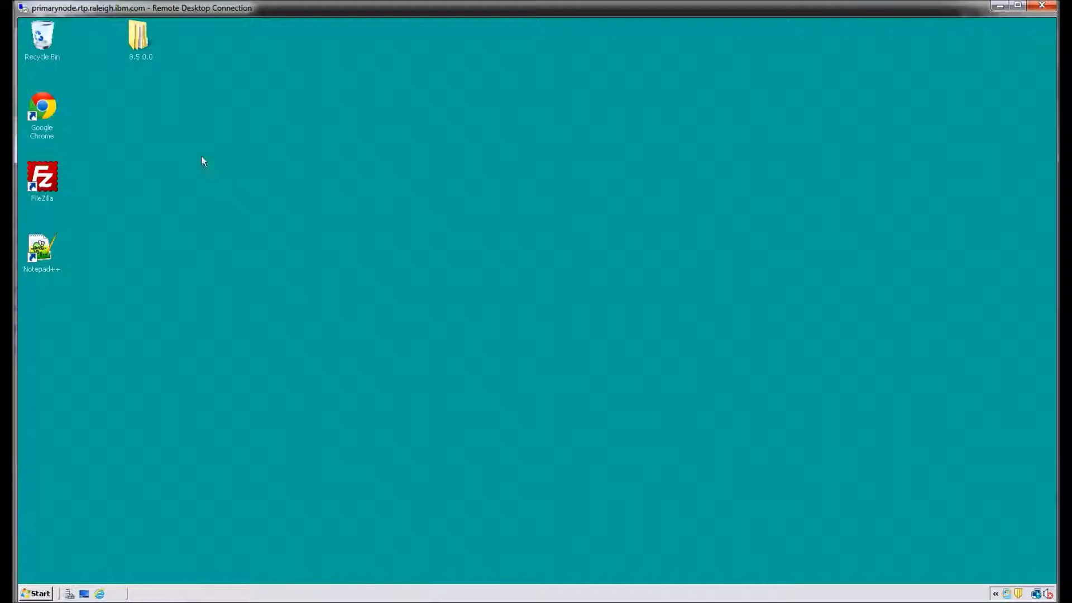
- In a Command Prompt, start server1 from the cw_profile bin directory
{"action": "left_click", "coordinate": [33, 594]}
{"action": "left_click", "coordinate": [76, 298]}
{"action": "type", "text": "cd C:/IBM/WebSphere/AppServer/profiles/cw"}
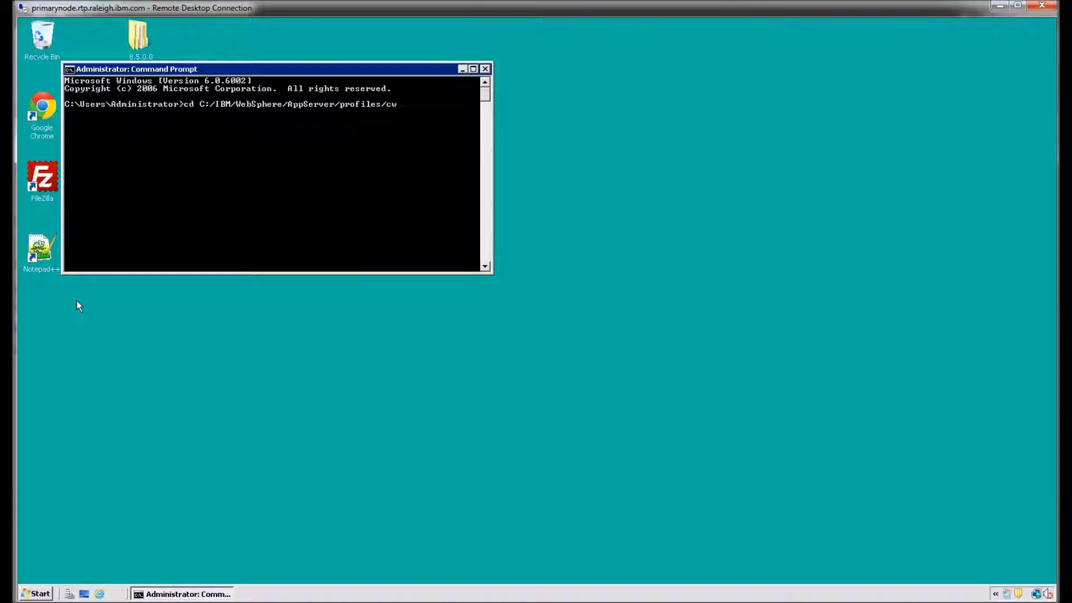
{"action": "type", "text": "_profile/bin"}
{"action": "key", "text": "Return"}
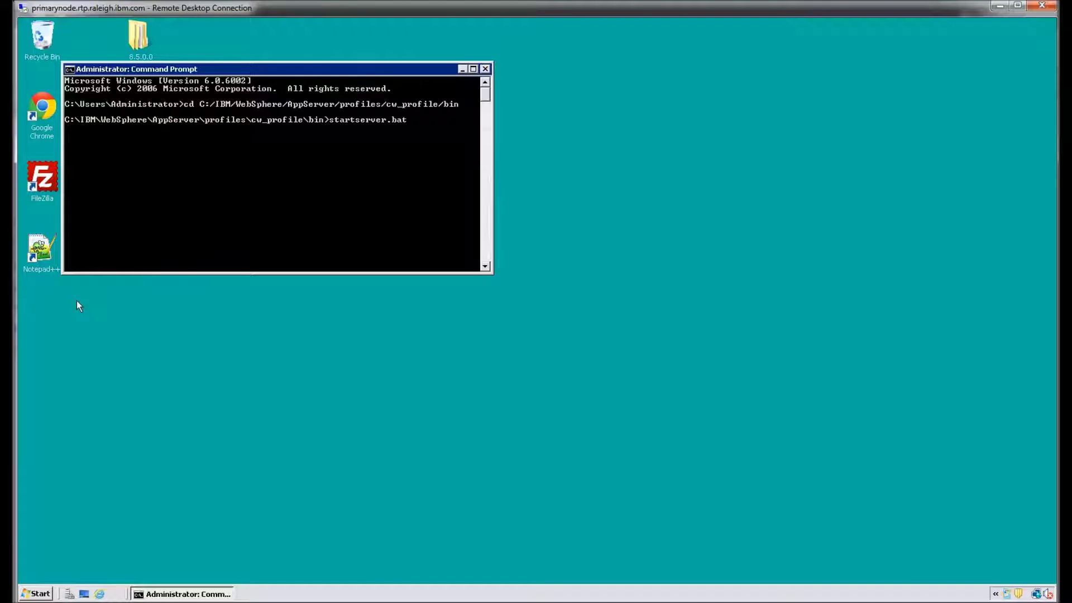
{"action": "type", "text": "1"}
{"action": "key", "text": "Return"}
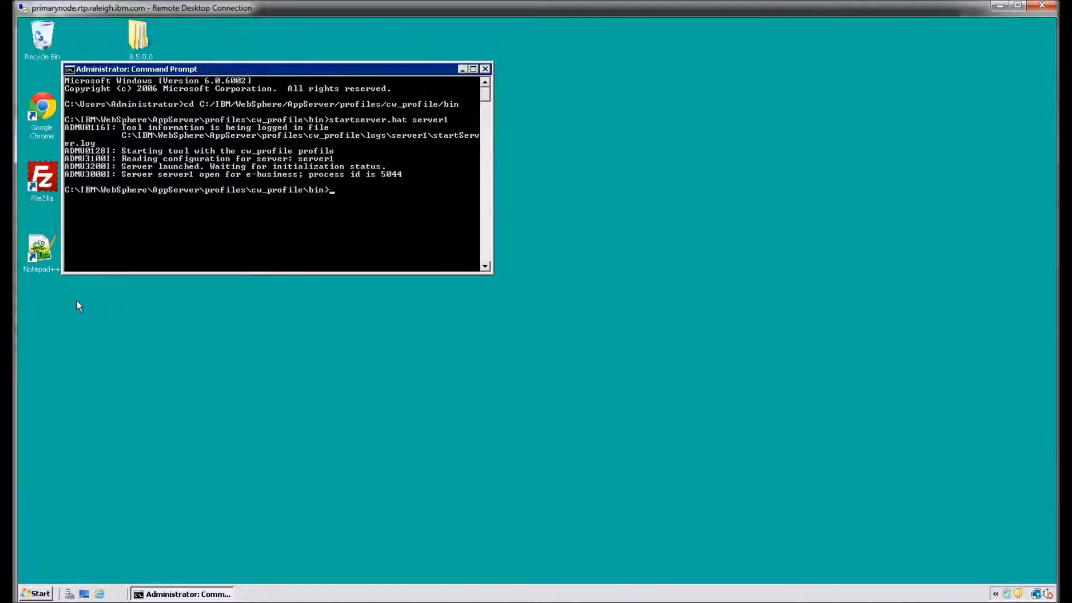
- Confirm server1 is STARTED with serverStatus.bat using the admin credentials, then launch Google Chrome
{"action": "type", "text": "verStatus.bat server1"}
{"action": "key", "text": "Return"}
{"action": "key", "text": "Tab"}
{"action": "key", "text": "Return"}
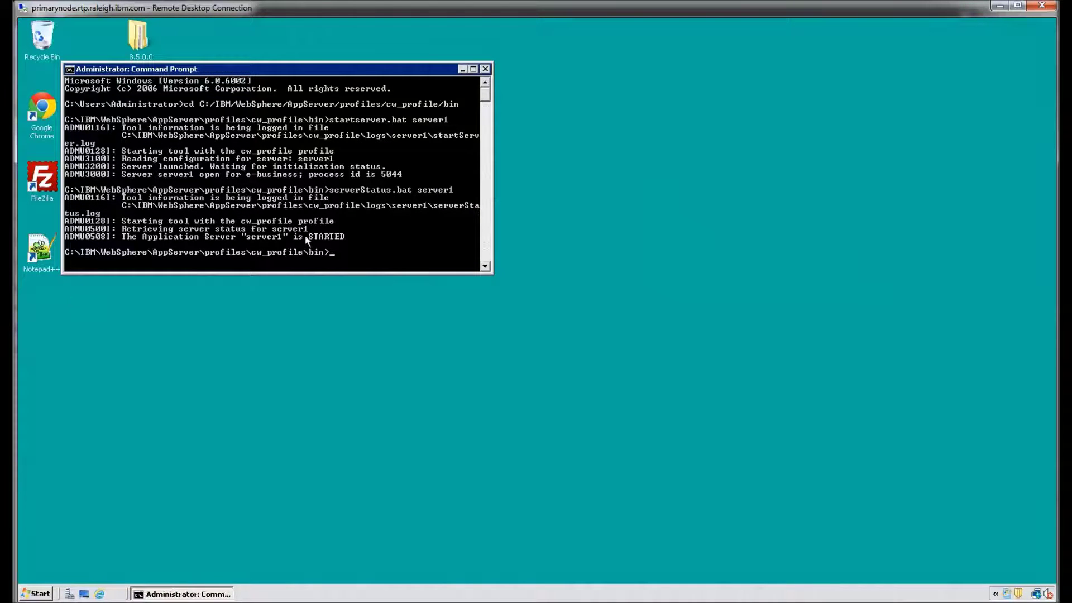
{"action": "key", "text": "super+d"}
{"action": "double_click", "coordinate": [48, 110]}
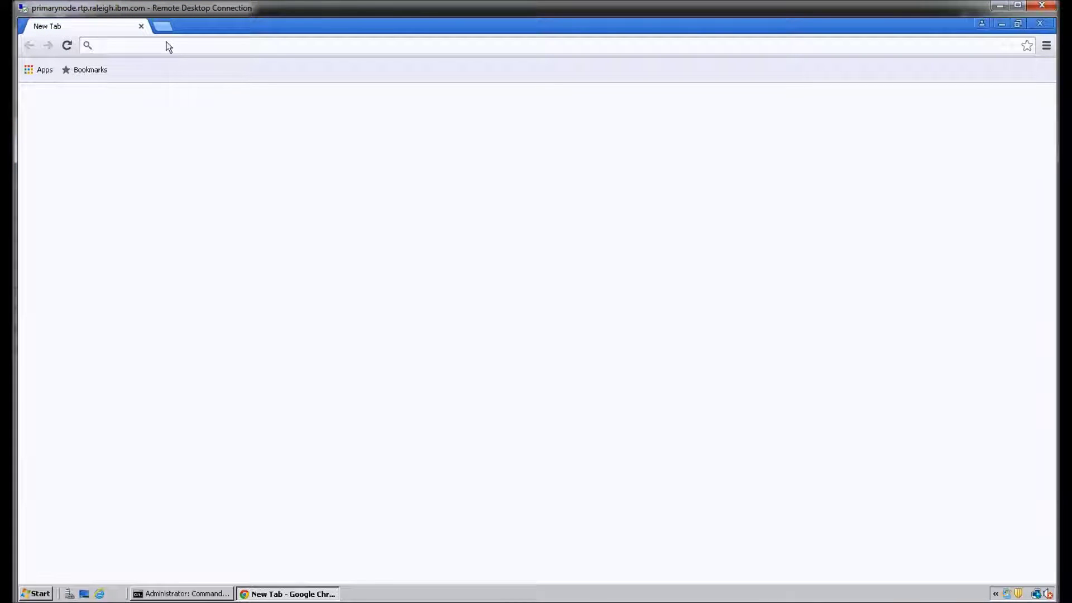
- Load the Configuration Wizard login page and enter the wizard administrator's user ID and password
{"action": "type", "text": "primarynode.rtp.raleigh.ibm.com:10200/ibm/wizard"}
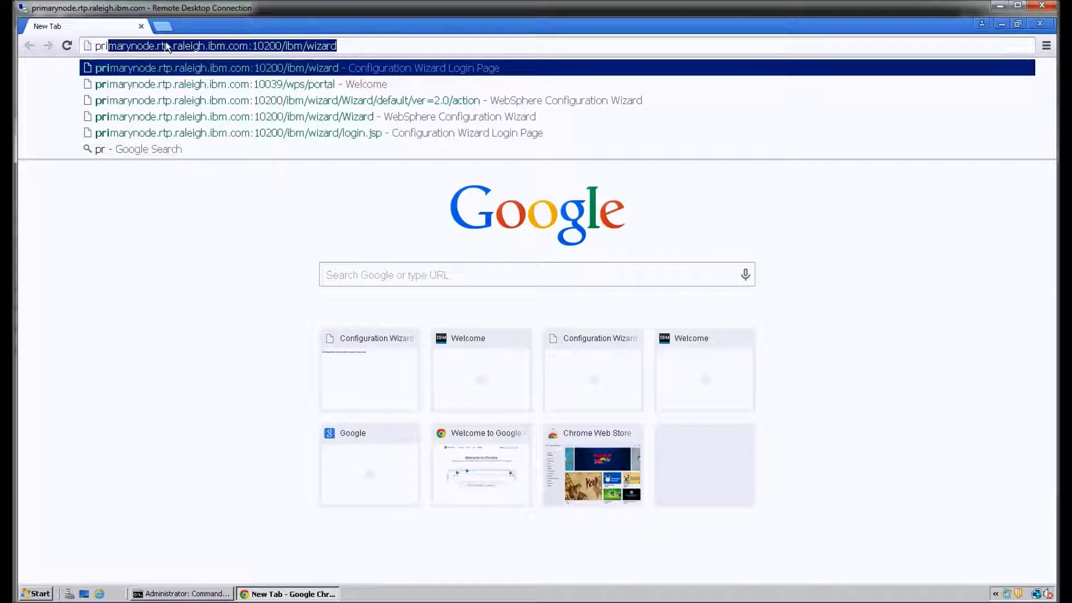
{"action": "key", "text": "Return"}
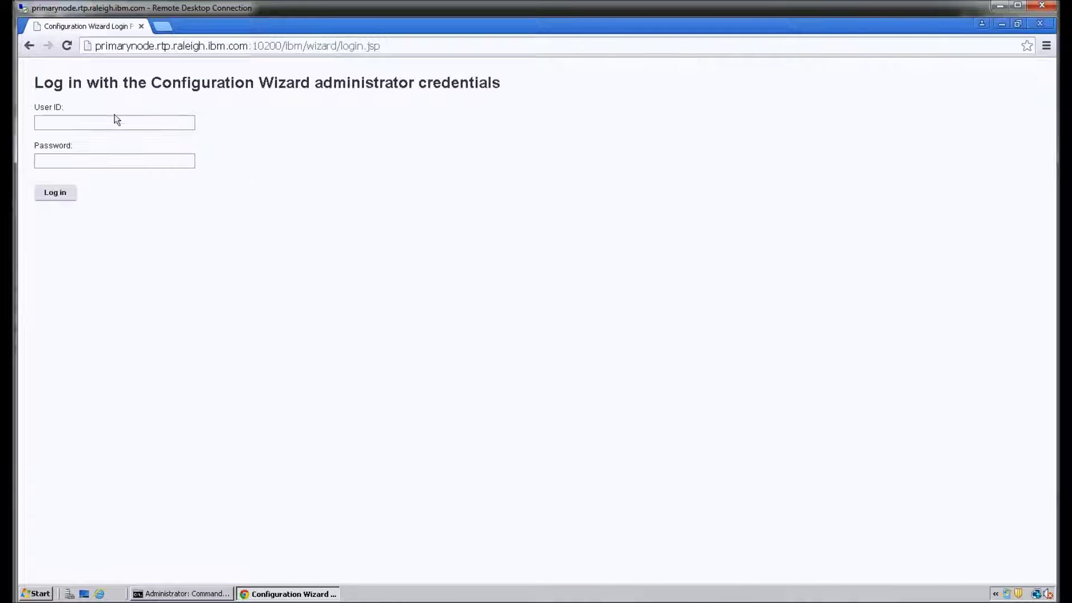
{"action": "left_click", "coordinate": [110, 125]}
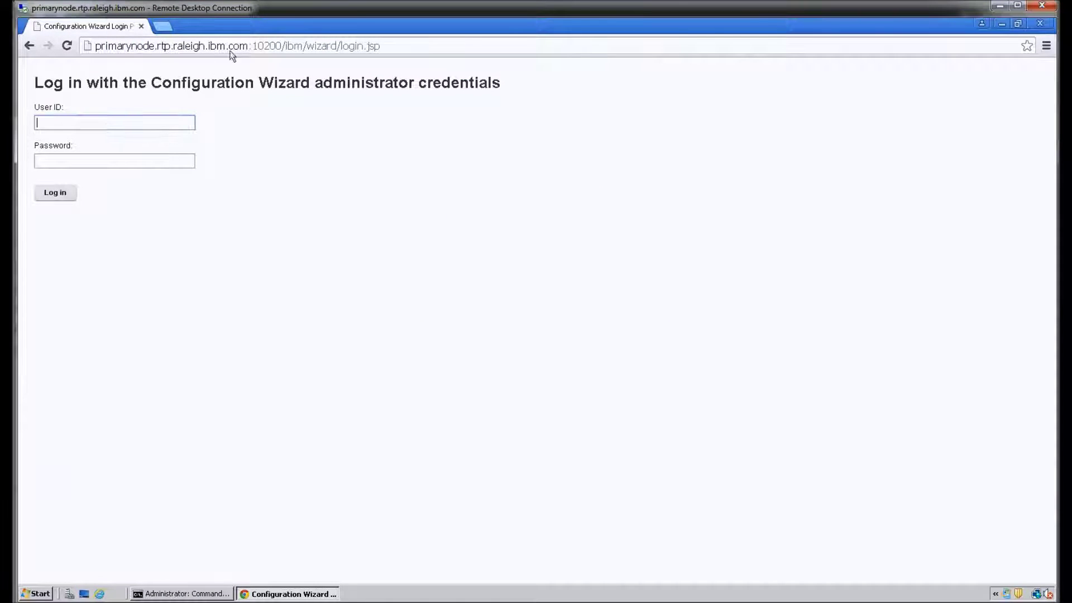
{"action": "left_click", "coordinate": [149, 119]}
{"action": "type", "text": "wpsadmin"}
{"action": "key", "text": "Tab"}
{"action": "type", "text": "****"}
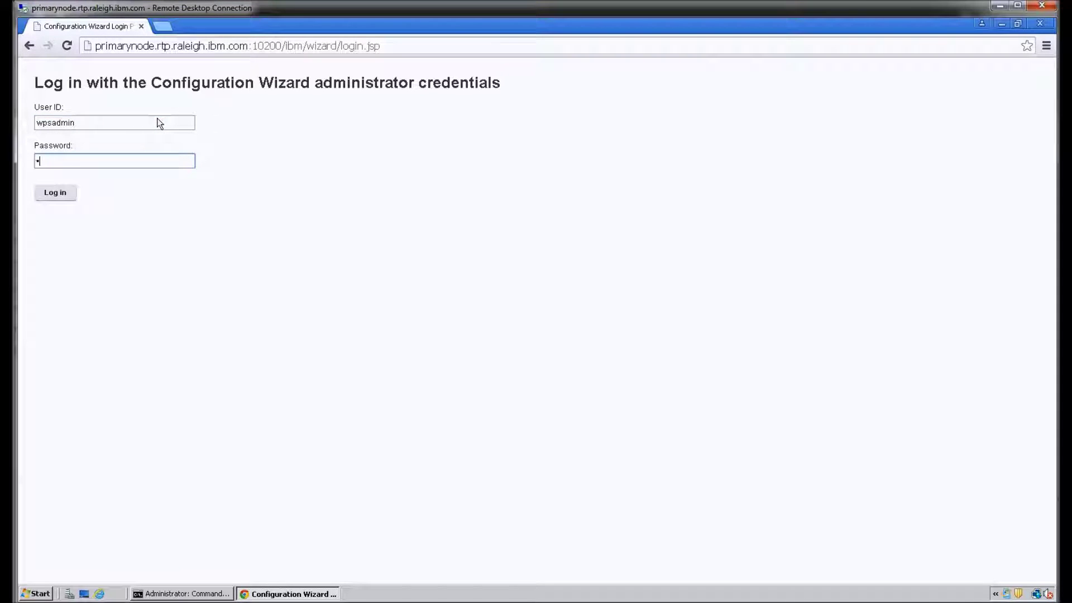
{"action": "type", "text": "****"}
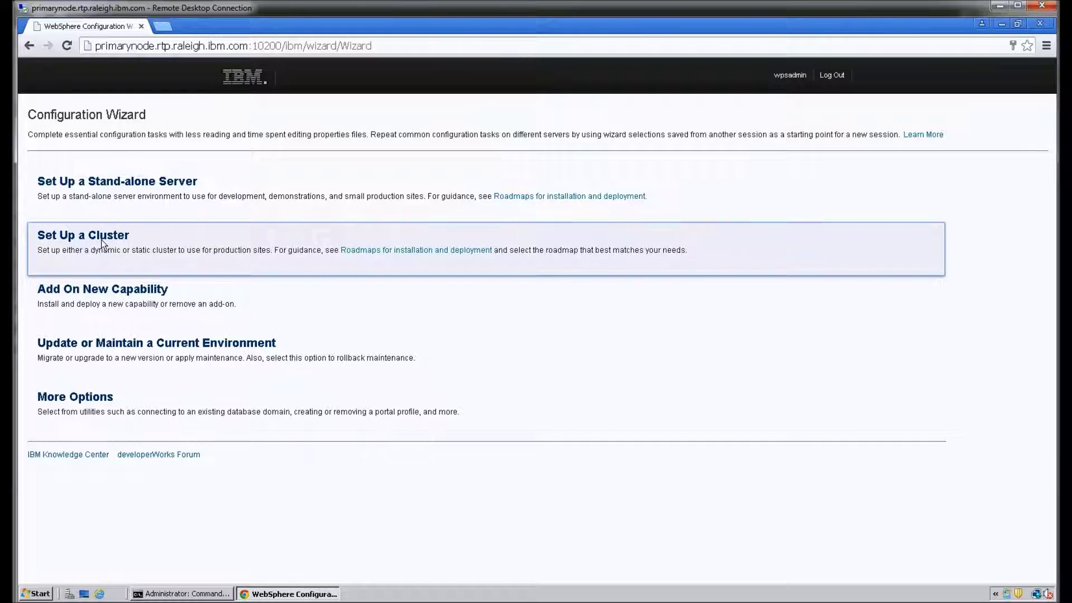
- Start the Set Up a Cluster > Create a Deployment Manager task on a remote server
{"action": "left_click", "coordinate": [102, 240]}
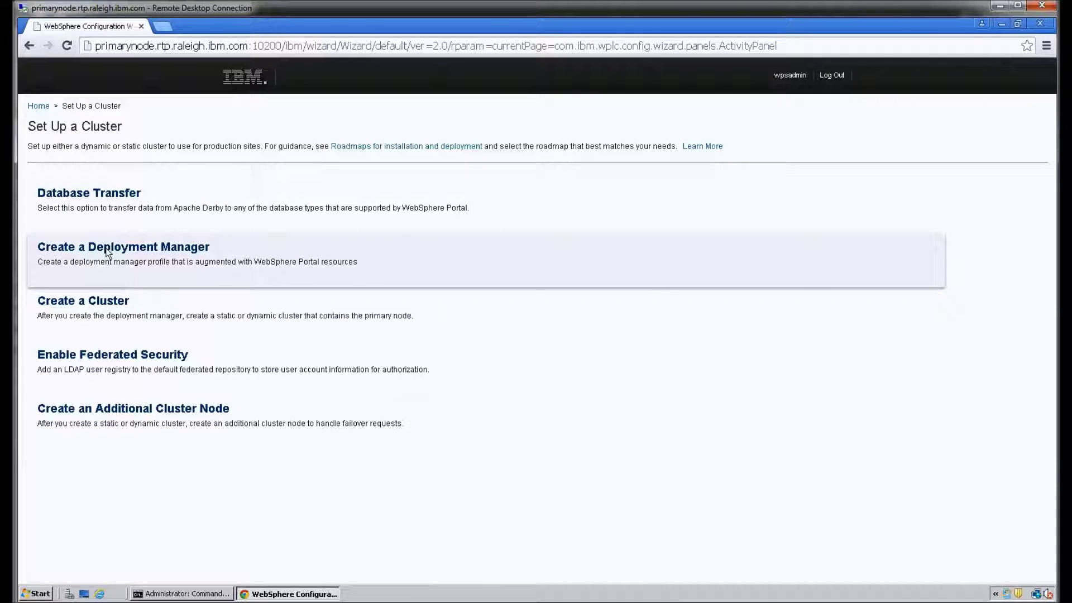
{"action": "double_click", "coordinate": [109, 251]}
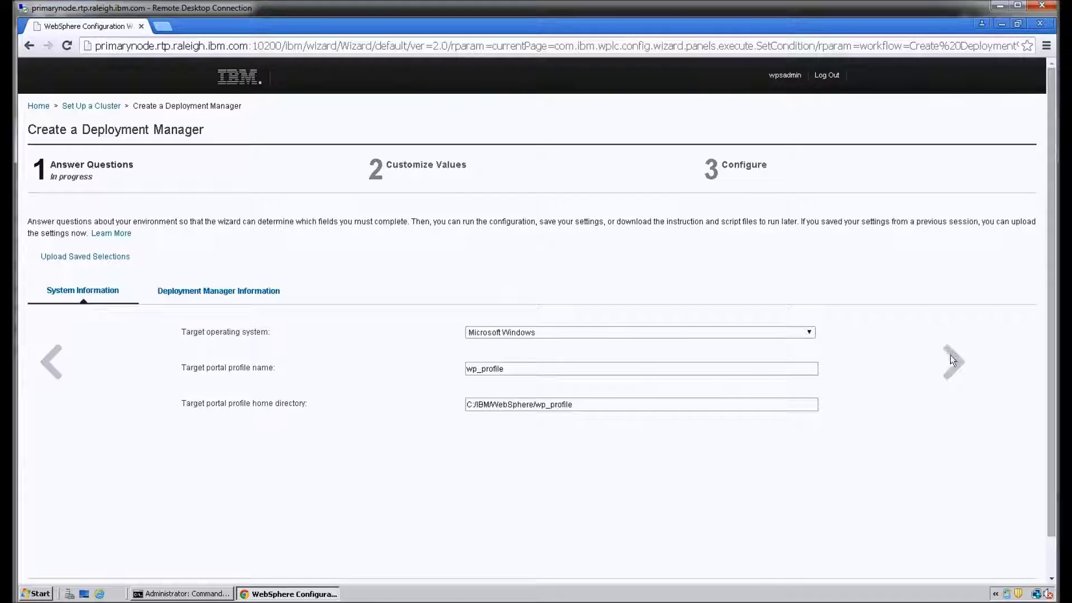
{"action": "left_click", "coordinate": [960, 371]}
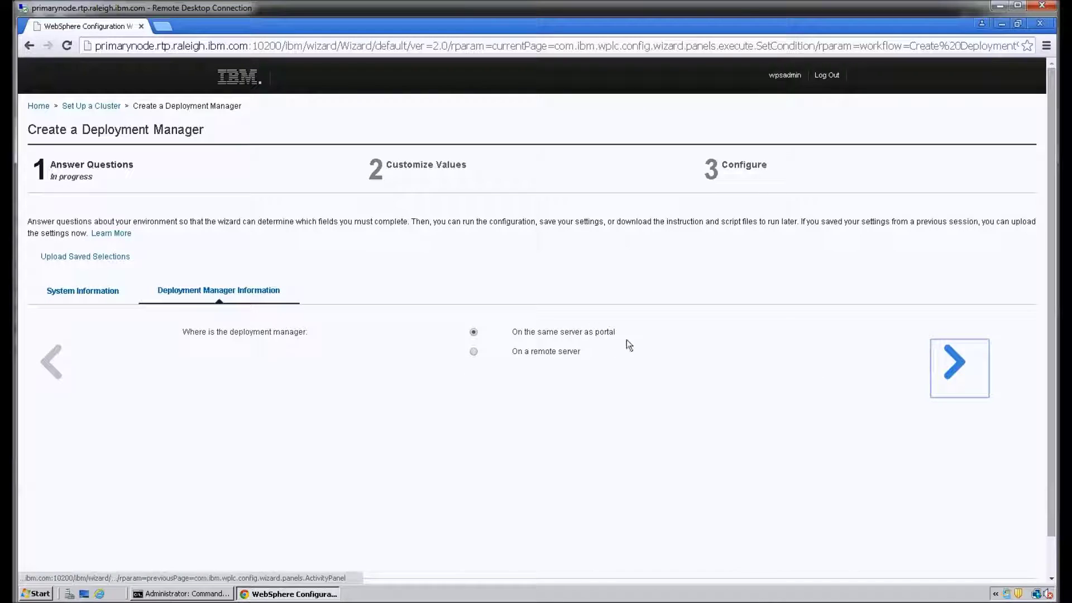
{"action": "left_click", "coordinate": [553, 355]}
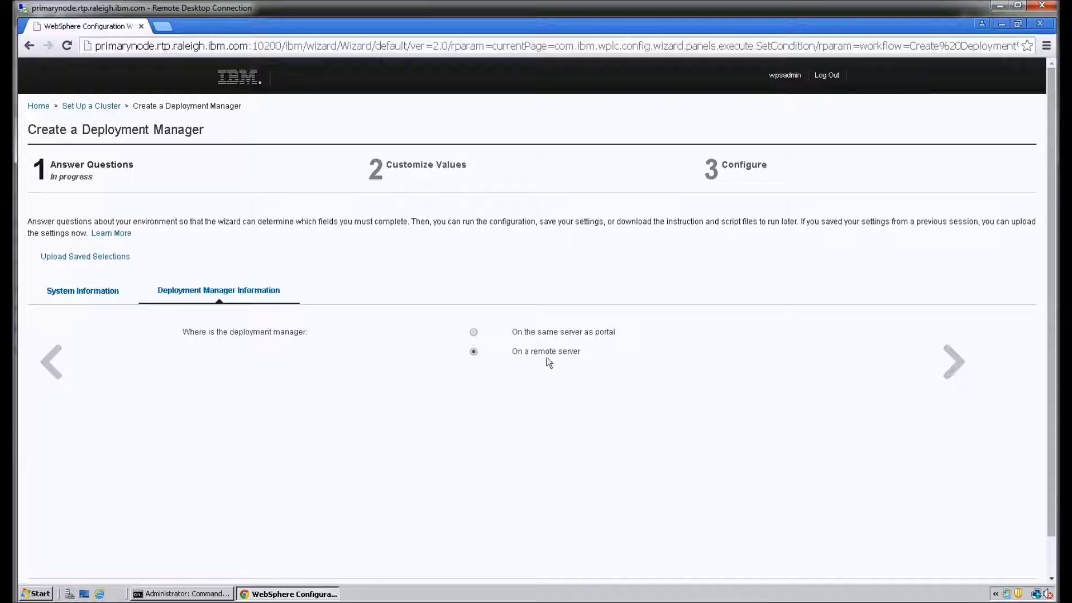
{"action": "left_click", "coordinate": [956, 365]}
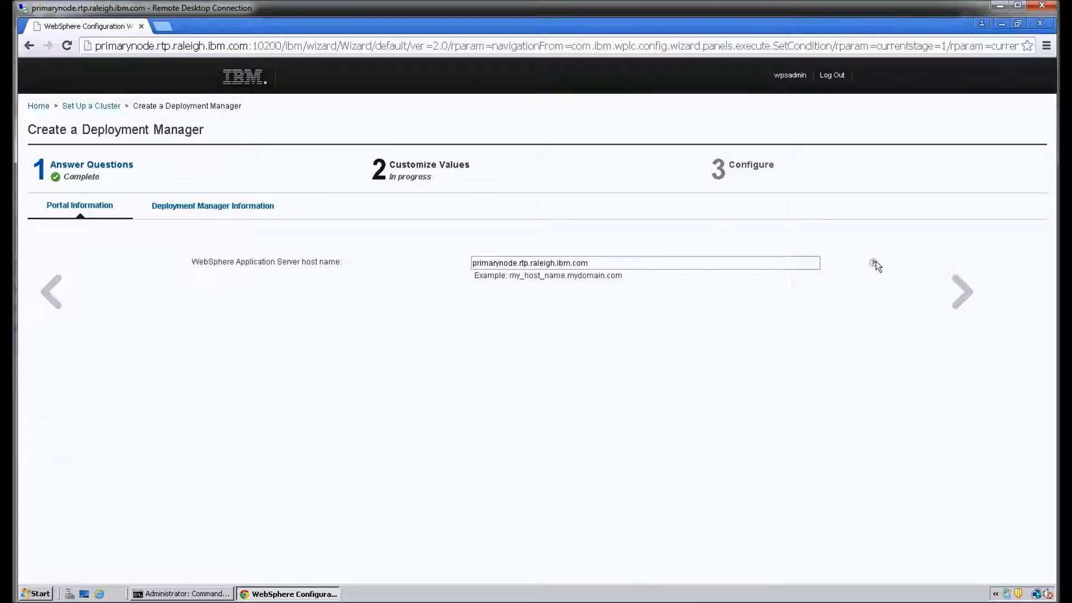
- Change the WebSphere Application Server host name to dmgrnode.rtp.raleigh.ibm.com
{"action": "mouse_move", "coordinate": [875, 263]}
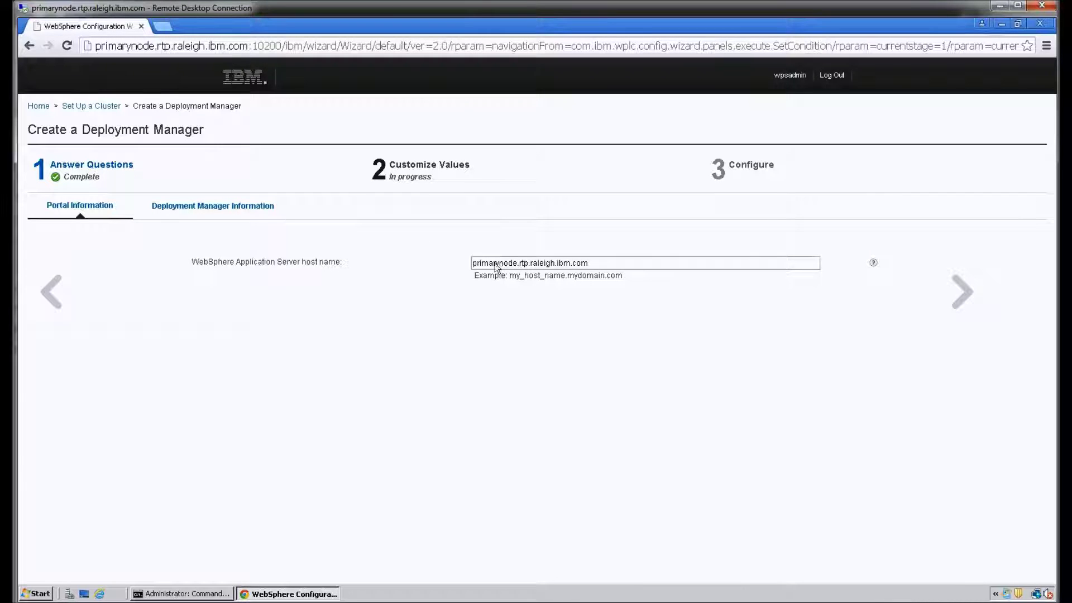
{"action": "left_click_drag", "start_coordinate": [502, 266], "coordinate": [451, 269]}
{"action": "type", "text": "dmgrnode"}
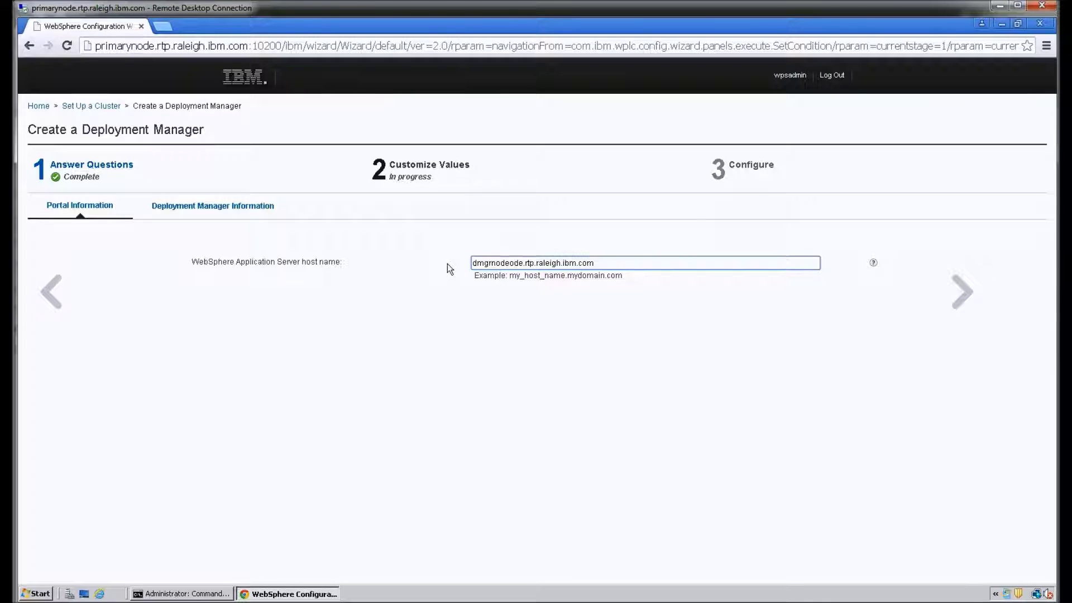
{"action": "key", "text": "Delete"}
{"action": "key", "text": "Delete"}
{"action": "key", "text": "Delete"}
- Enter dmgrnode.rtp.raleigh.ibm.com as the deployment manager host name
{"action": "left_click", "coordinate": [972, 292]}
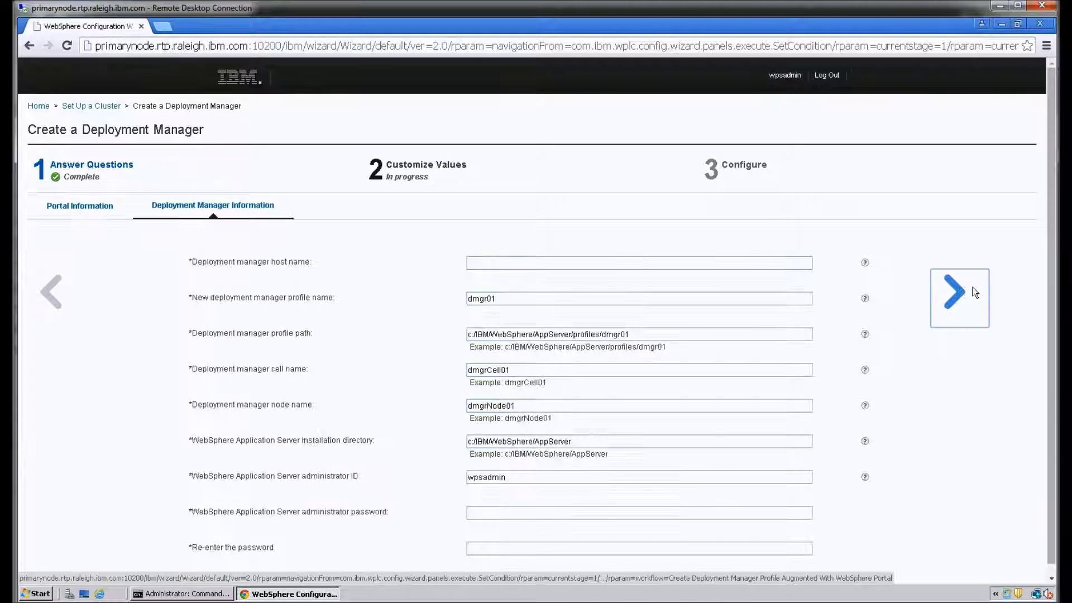
{"action": "left_click", "coordinate": [584, 262]}
{"action": "type", "text": "dmgrnode.ra"}
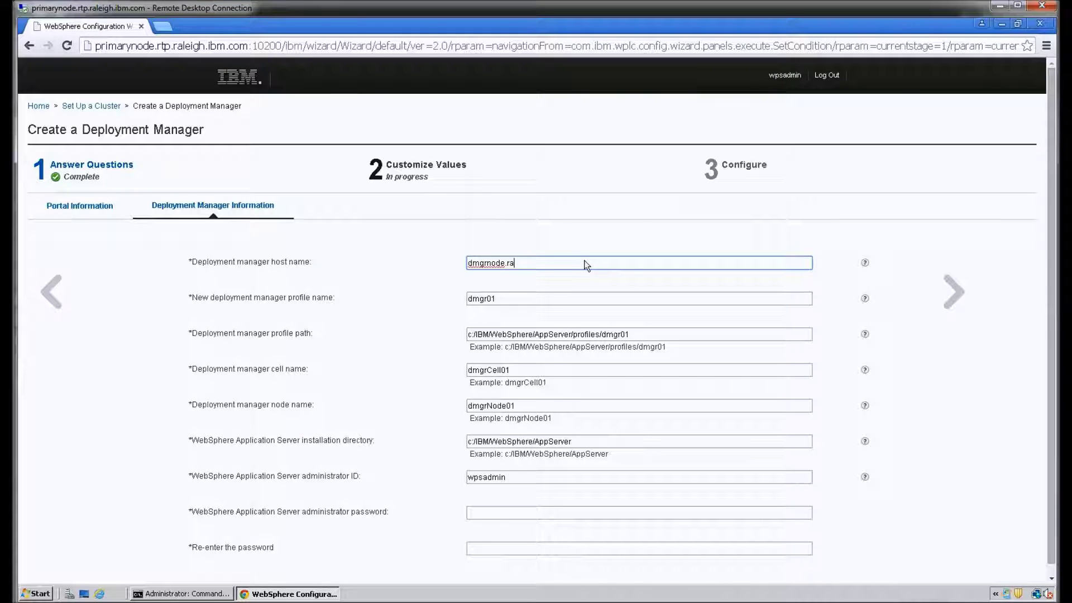
{"action": "key", "text": "BackSpace"}
{"action": "type", "text": "tp.raleigh.ibm.com"}
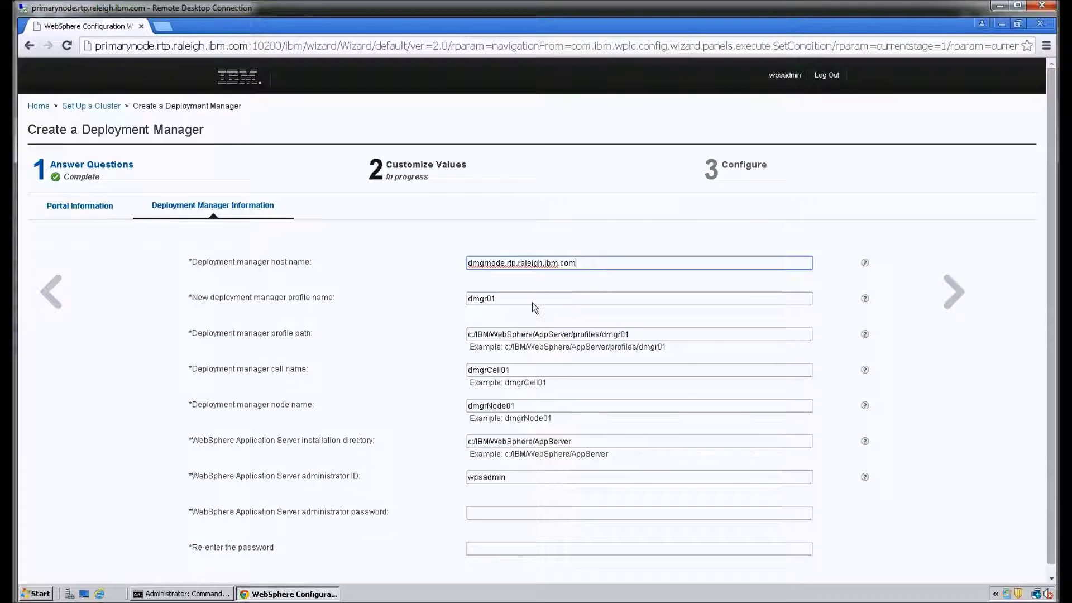
- Confirm profile dmgr01, cell dmgrCell01 and node dmgrNode01, and enter the administrator password twice
{"action": "left_click", "coordinate": [535, 302]}
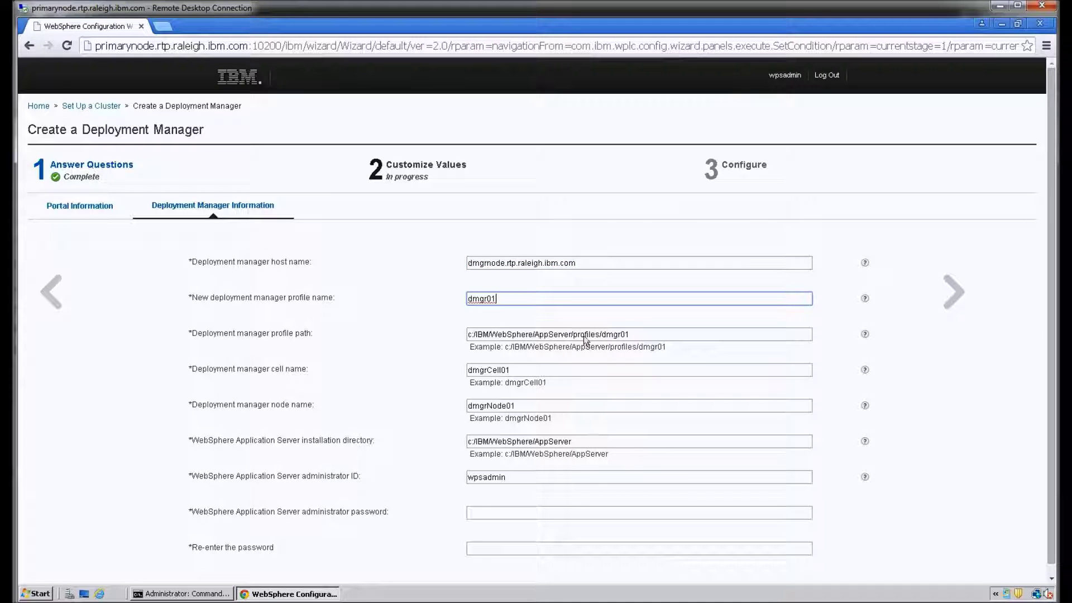
{"action": "left_click", "coordinate": [644, 335]}
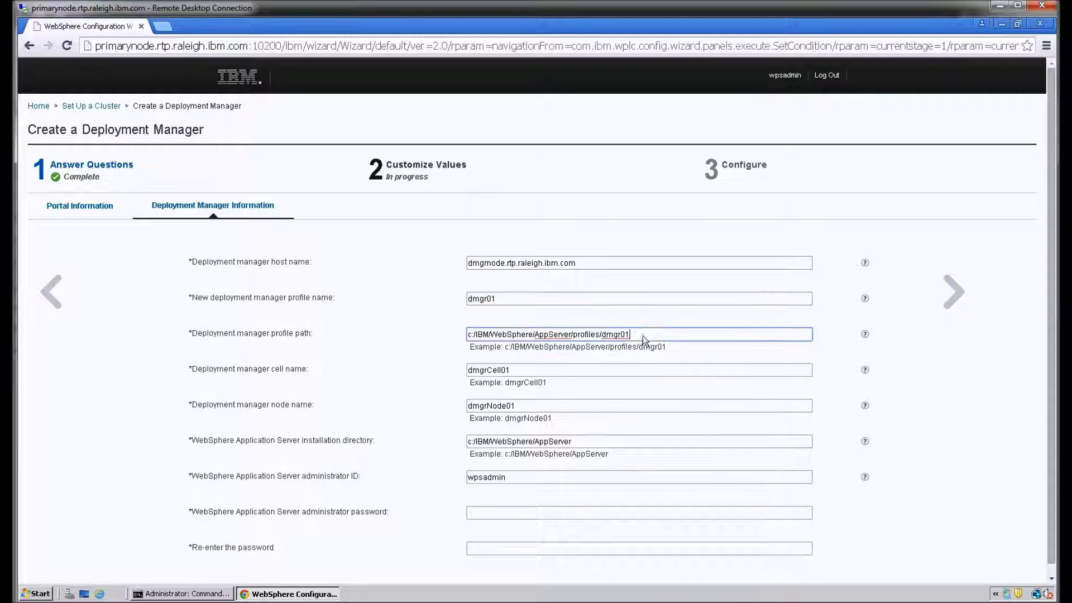
{"action": "left_click", "coordinate": [607, 371]}
{"action": "left_click", "coordinate": [602, 404]}
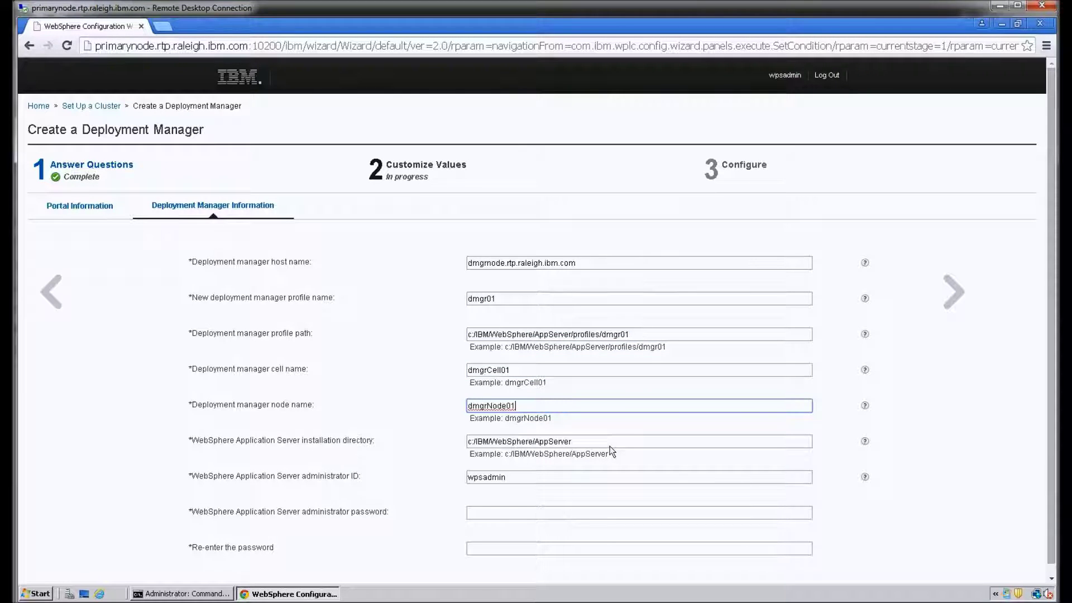
{"action": "left_click", "coordinate": [510, 514]}
{"action": "key", "text": "Tab"}
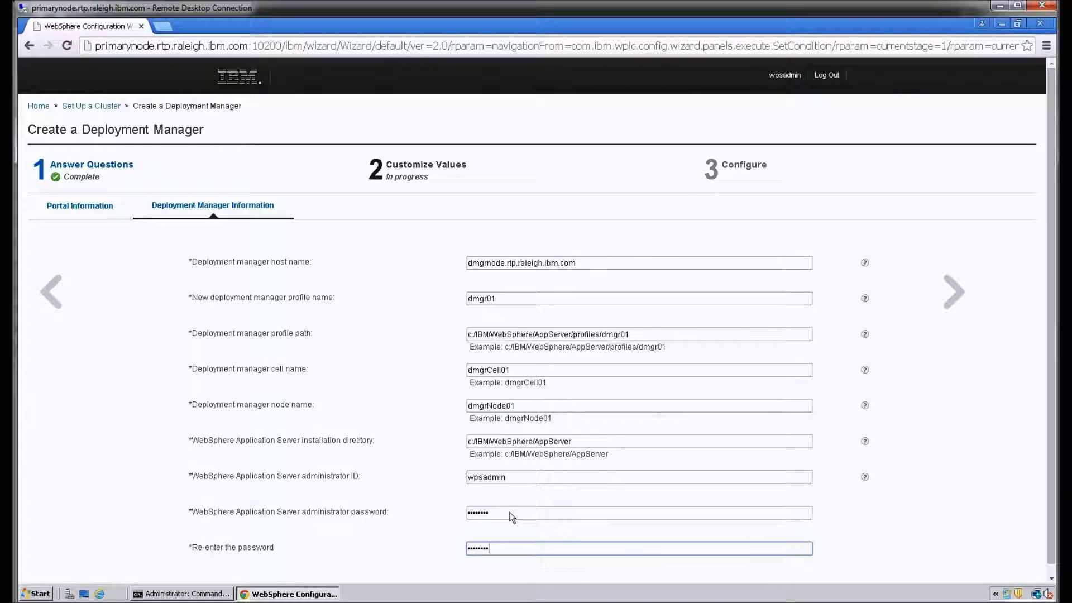
{"action": "key", "text": "Tab"}
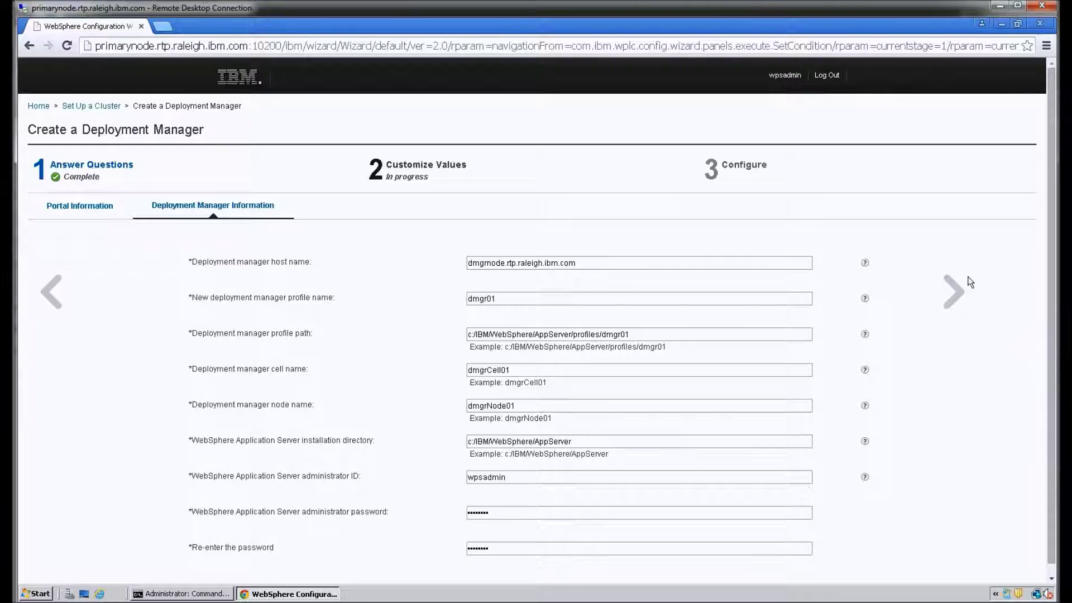
{"action": "left_click", "coordinate": [961, 324]}
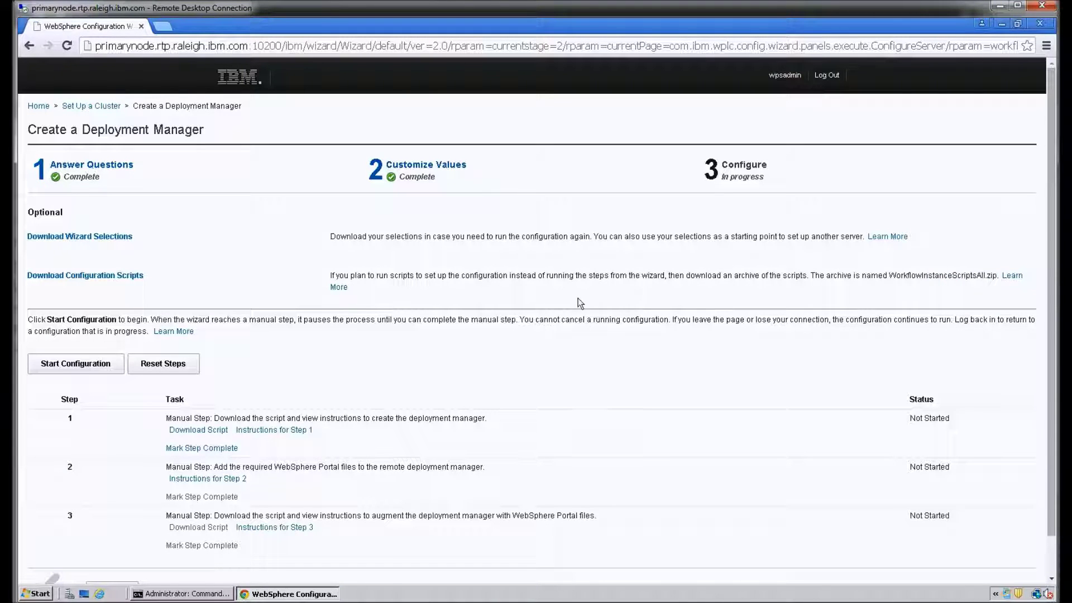
- Download the WorkflowInstanceScriptsAll.zip configuration scripts from the Configure page
{"action": "scroll", "coordinate": [581, 304], "scroll_direction": "down", "scroll_amount": 1}
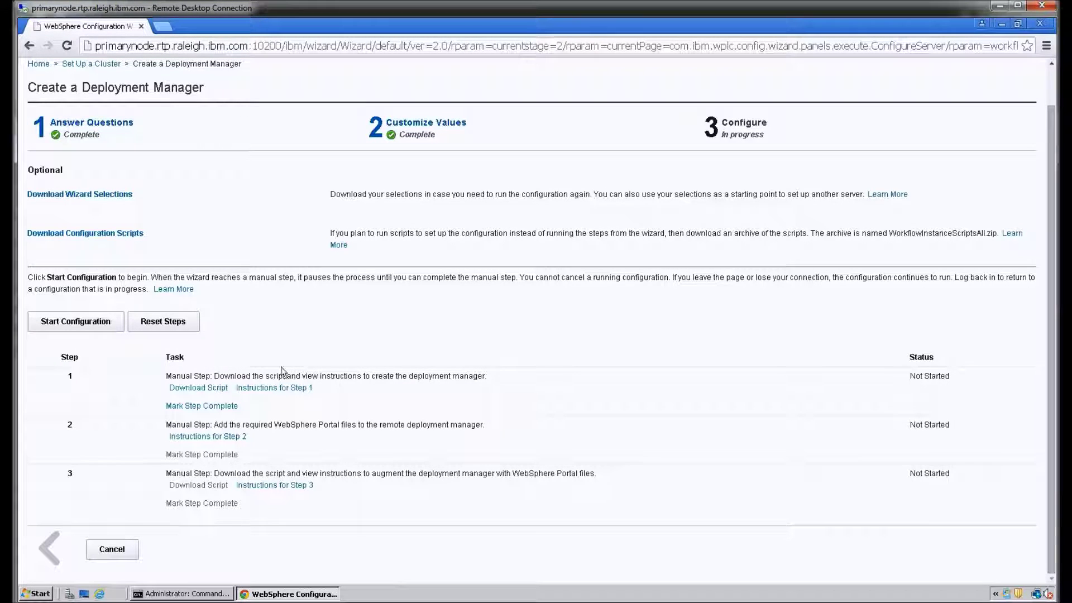
{"action": "left_click", "coordinate": [56, 234]}
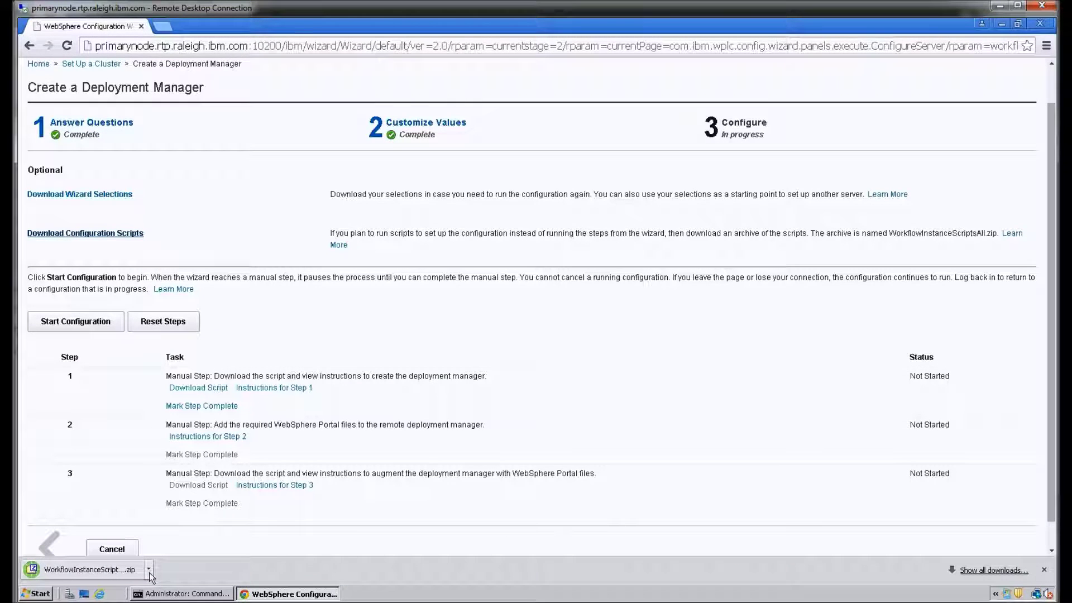
{"action": "left_click", "coordinate": [149, 571]}
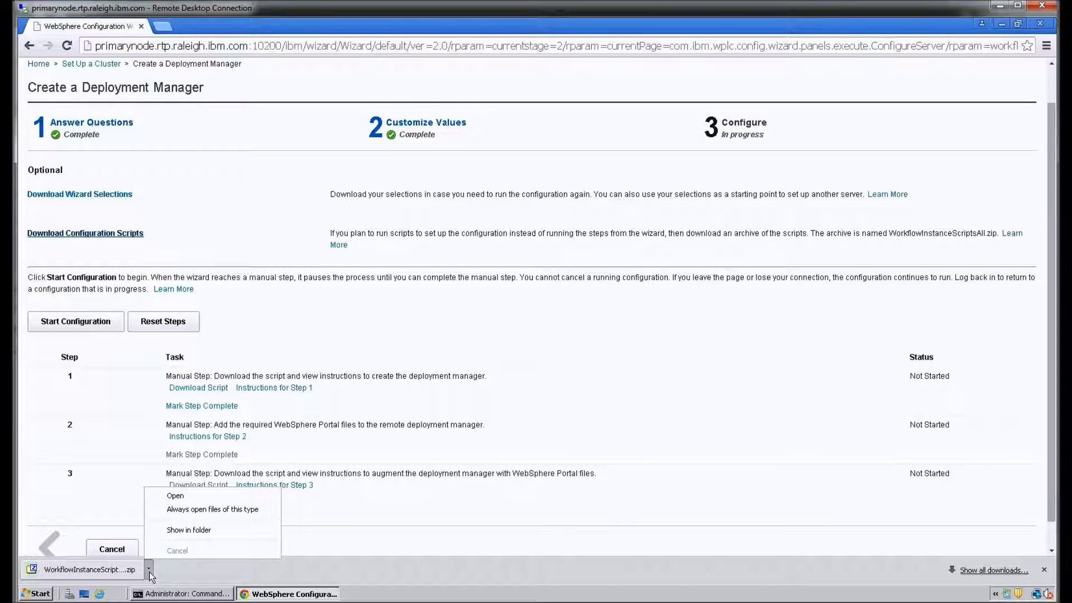
- Locate WorkflowInstanceScriptsAll.zip in the Downloads folder and copy it
{"action": "left_click", "coordinate": [183, 530]}
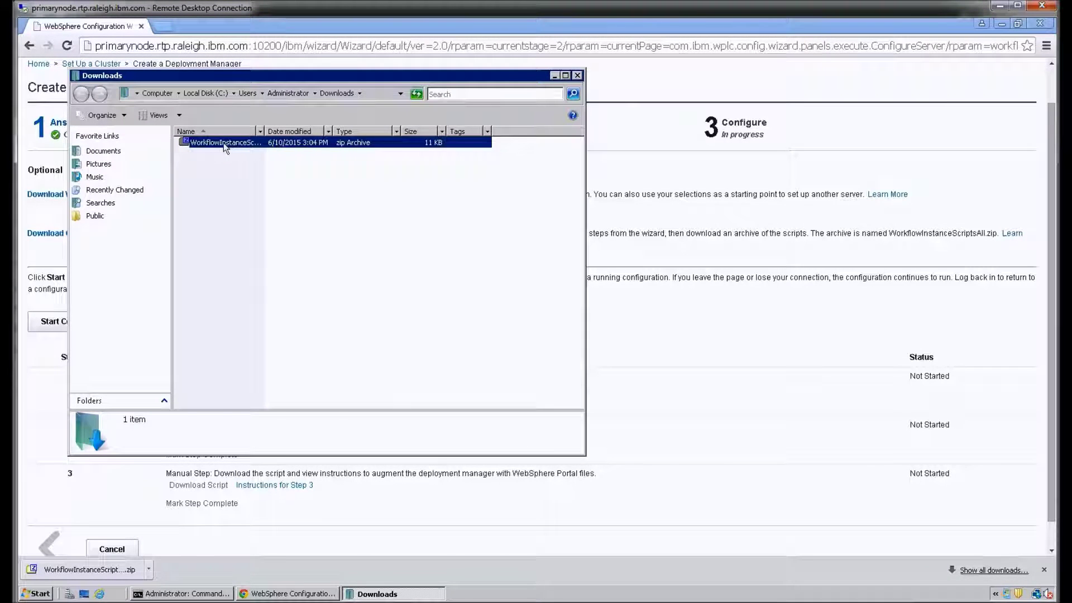
{"action": "right_click", "coordinate": [216, 143]}
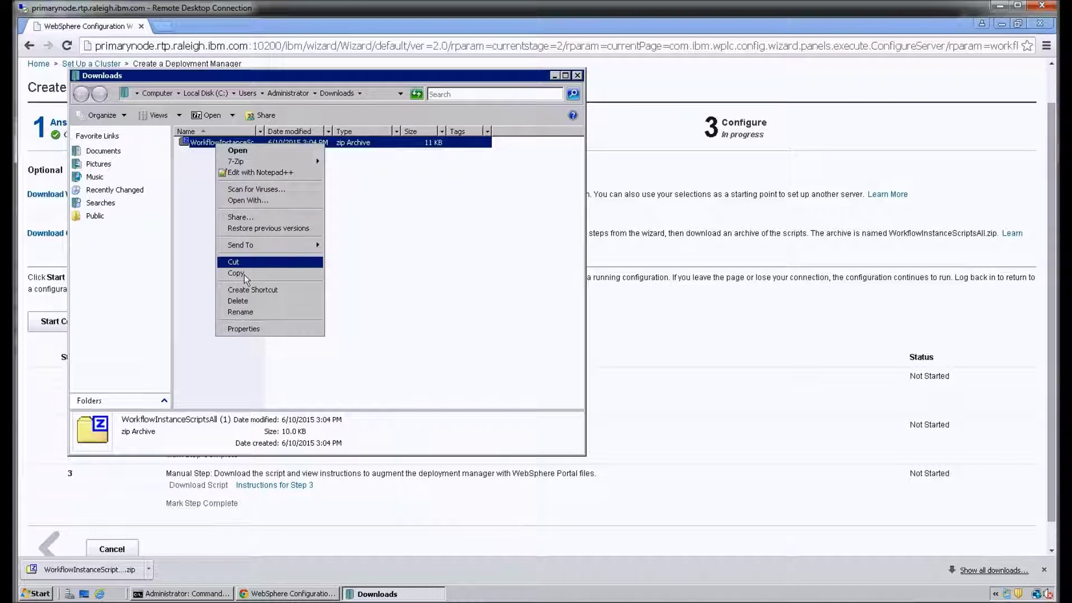
{"action": "left_click", "coordinate": [263, 273]}
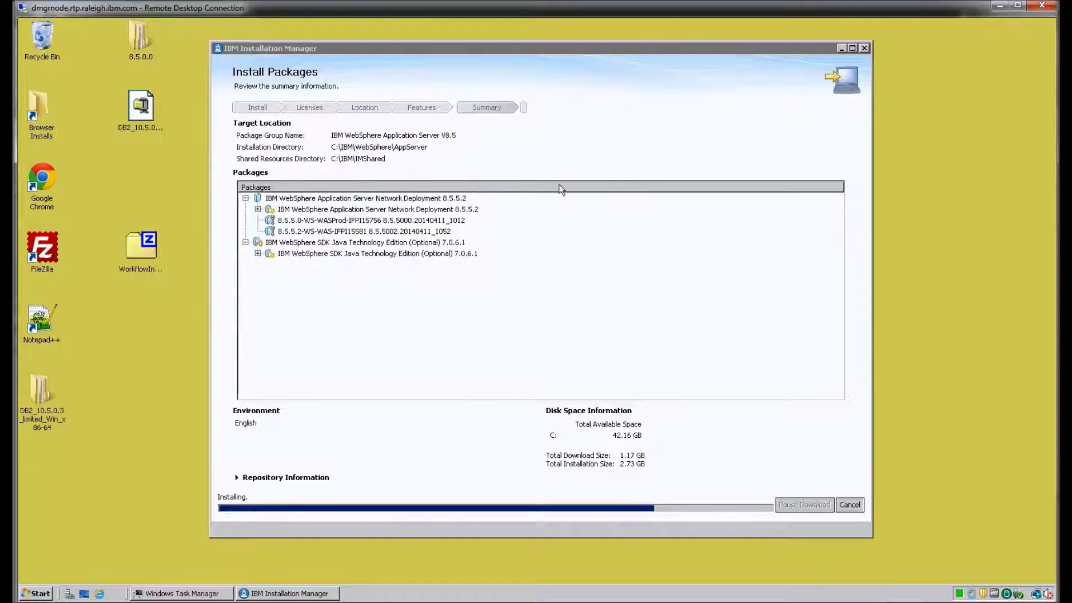
- Extract WorkflowInstanceScriptsAll.zip on the desktop with 7-Zip and open the extracted folder
{"action": "left_click", "coordinate": [841, 48]}
{"action": "right_click", "coordinate": [141, 251]}
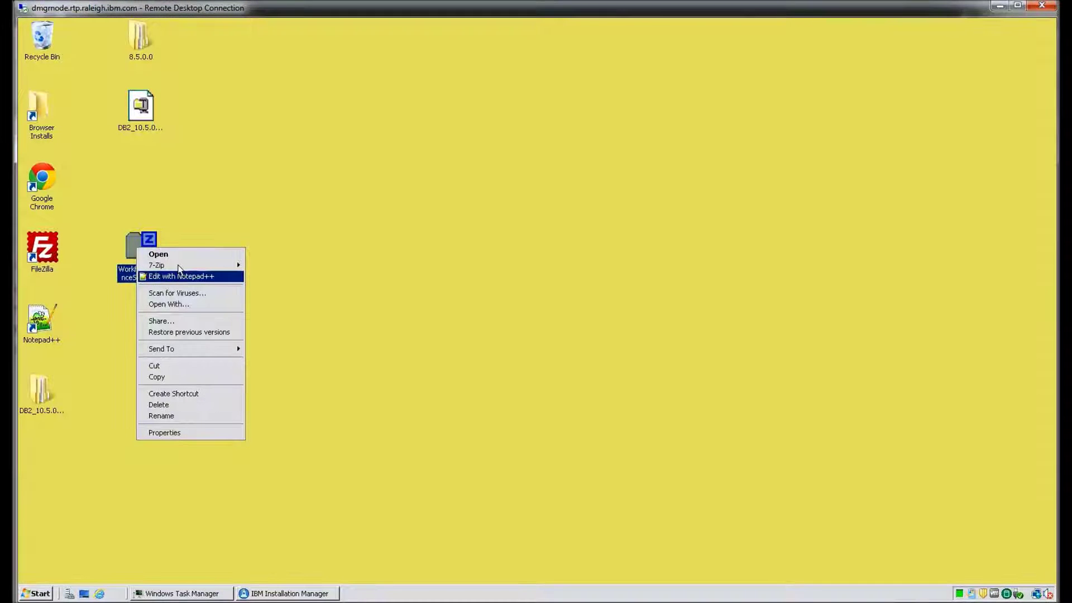
{"action": "mouse_move", "coordinate": [174, 270]}
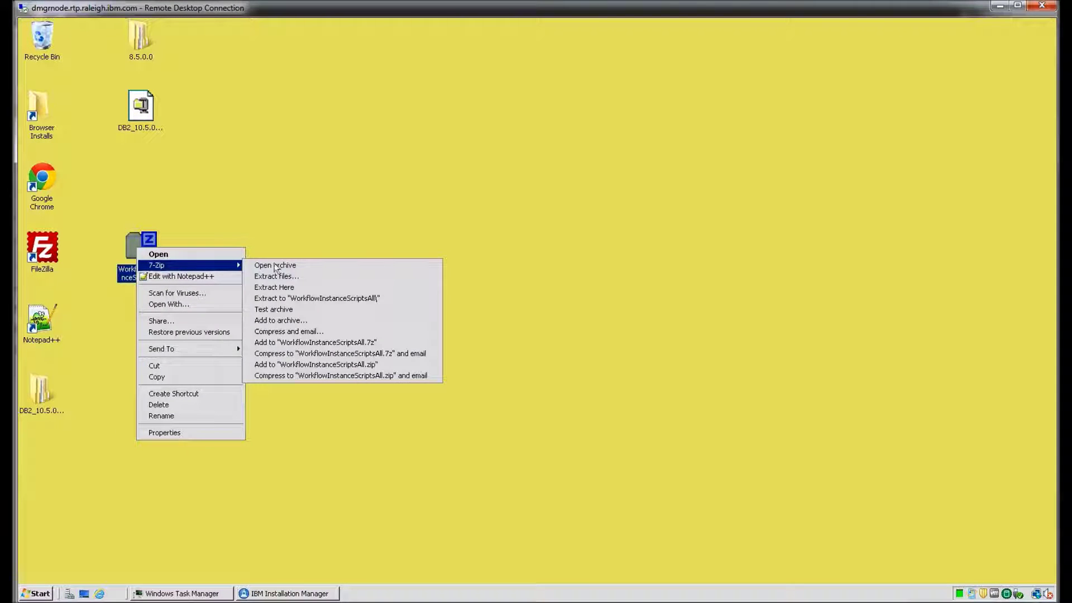
{"action": "left_click", "coordinate": [306, 300]}
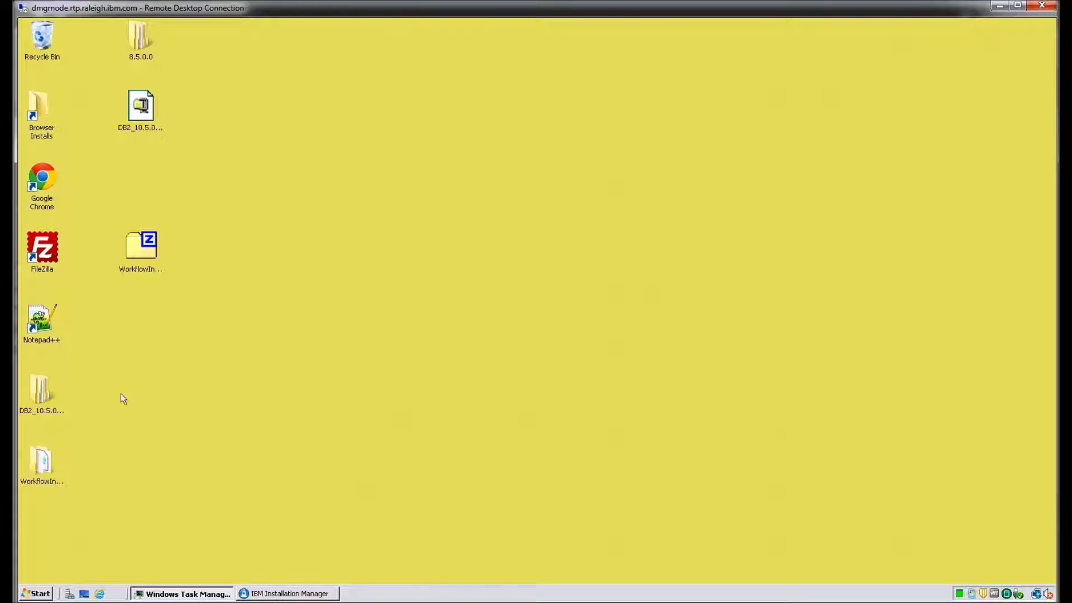
{"action": "double_click", "coordinate": [39, 462]}
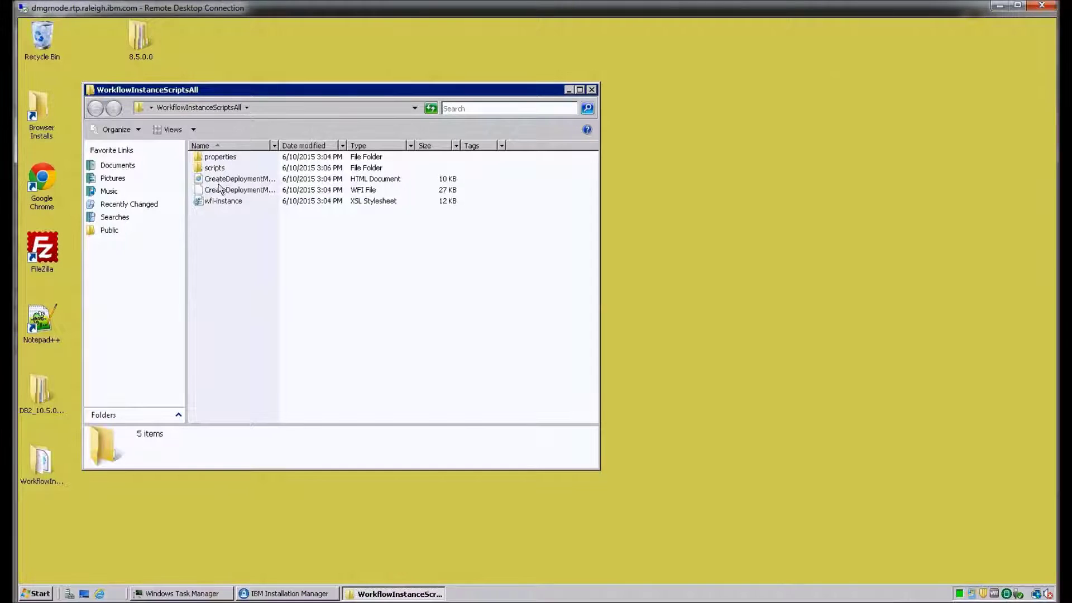
{"action": "left_click", "coordinate": [226, 180]}
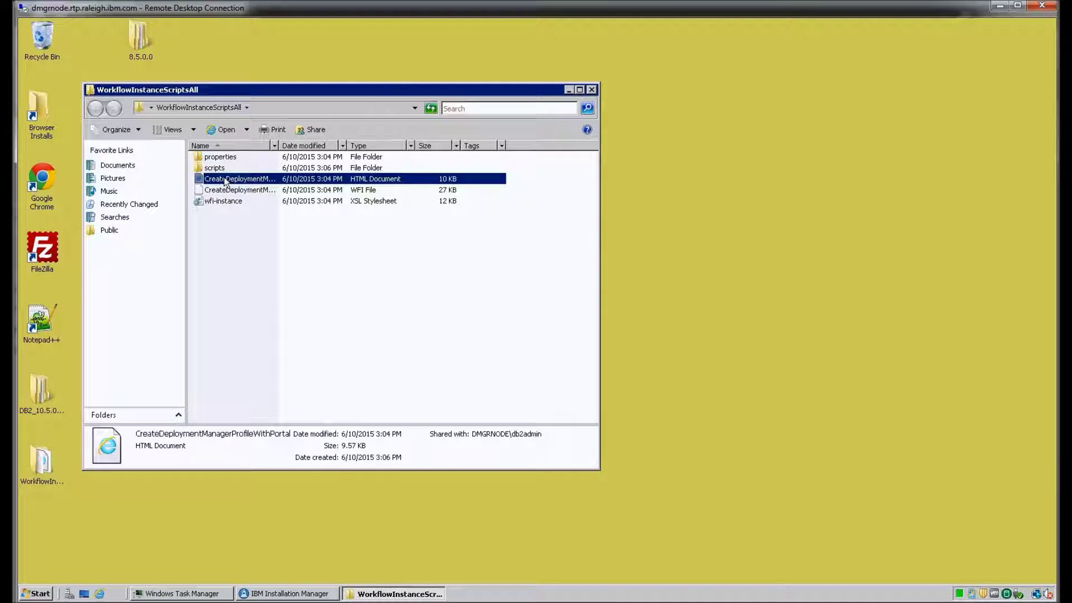
- Open the CreateDeploymentManagerProfileWithPortal HTML page in Internet Explorer and scroll to step 3
{"action": "double_click", "coordinate": [224, 177]}
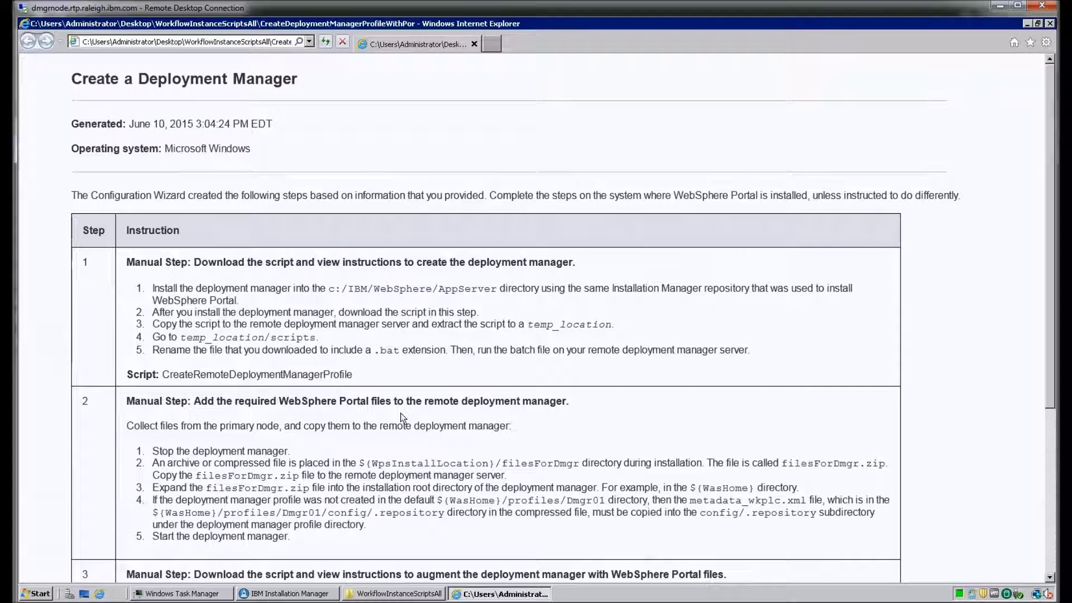
{"action": "scroll", "coordinate": [401, 416], "scroll_direction": "down", "scroll_amount": 3}
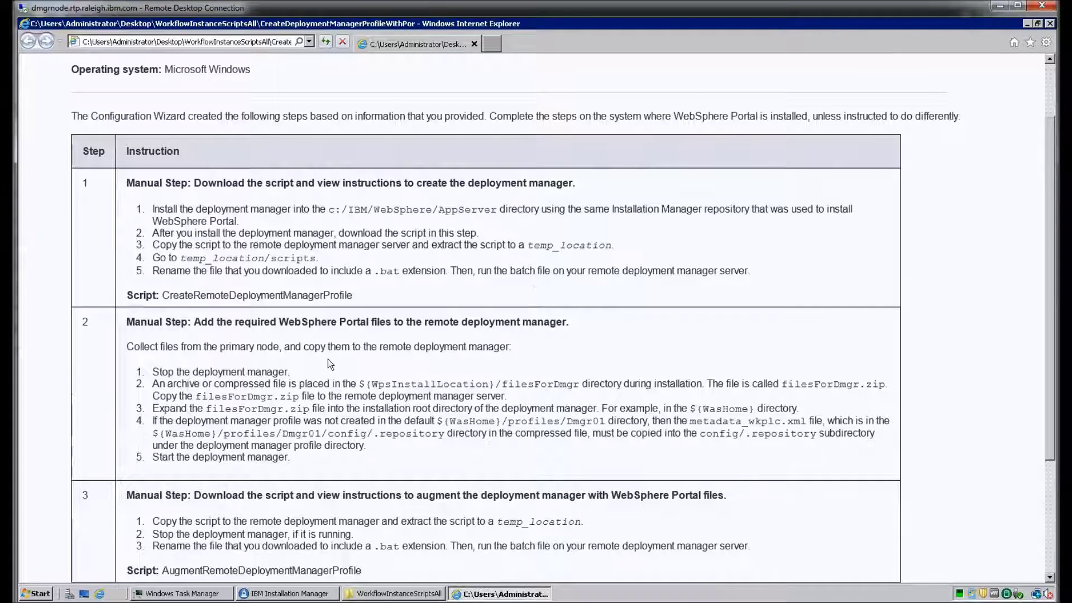
{"action": "left_click", "coordinate": [371, 594]}
- In the scripts folder, rename CreateRemoteDeploymentManagerProfile by appending .bat
{"action": "double_click", "coordinate": [231, 168]}
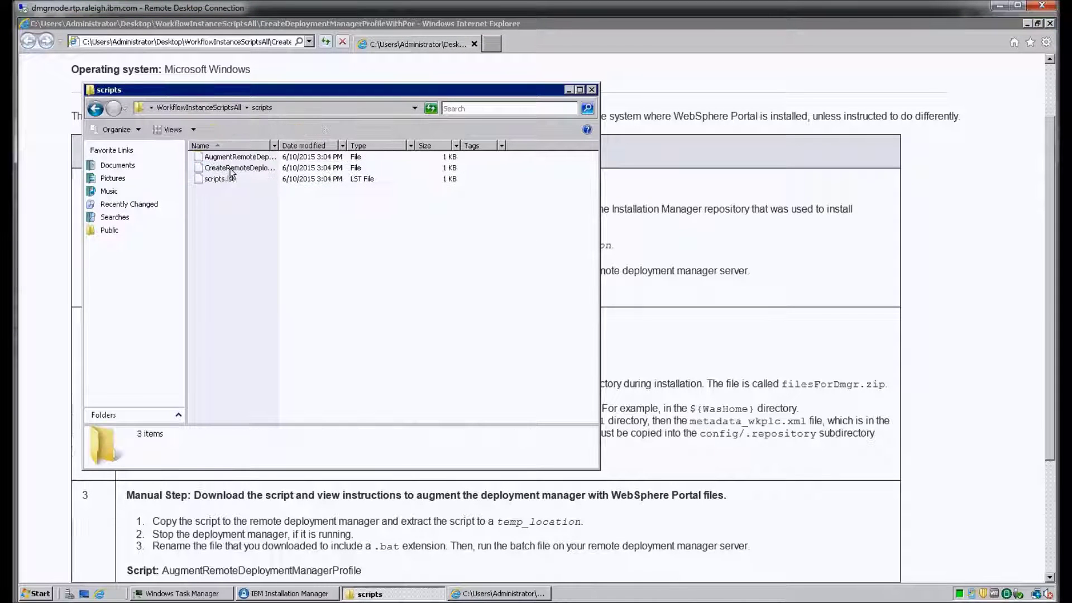
{"action": "left_click_drag", "start_coordinate": [277, 145], "coordinate": [336, 146]}
{"action": "left_click", "coordinate": [322, 173]}
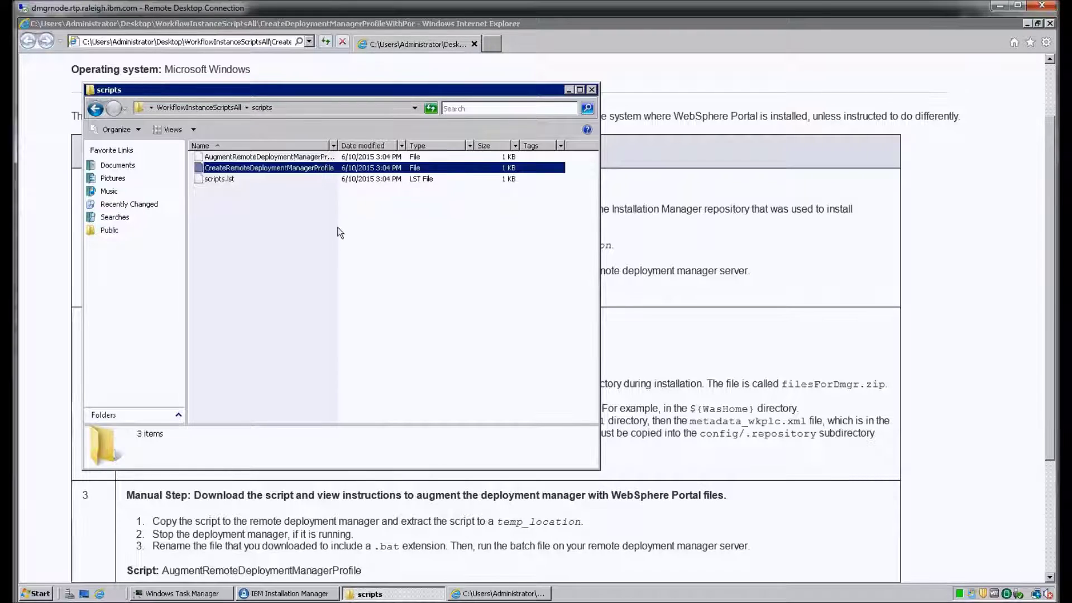
{"action": "right_click", "coordinate": [321, 170]}
{"action": "left_click", "coordinate": [344, 331]}
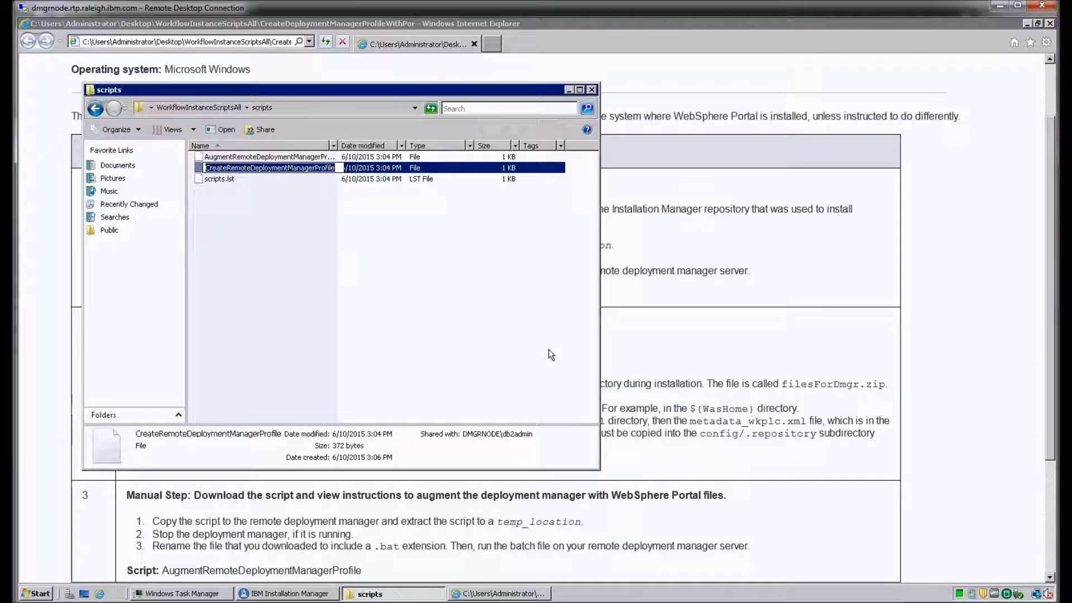
{"action": "left_click", "coordinate": [339, 170]}
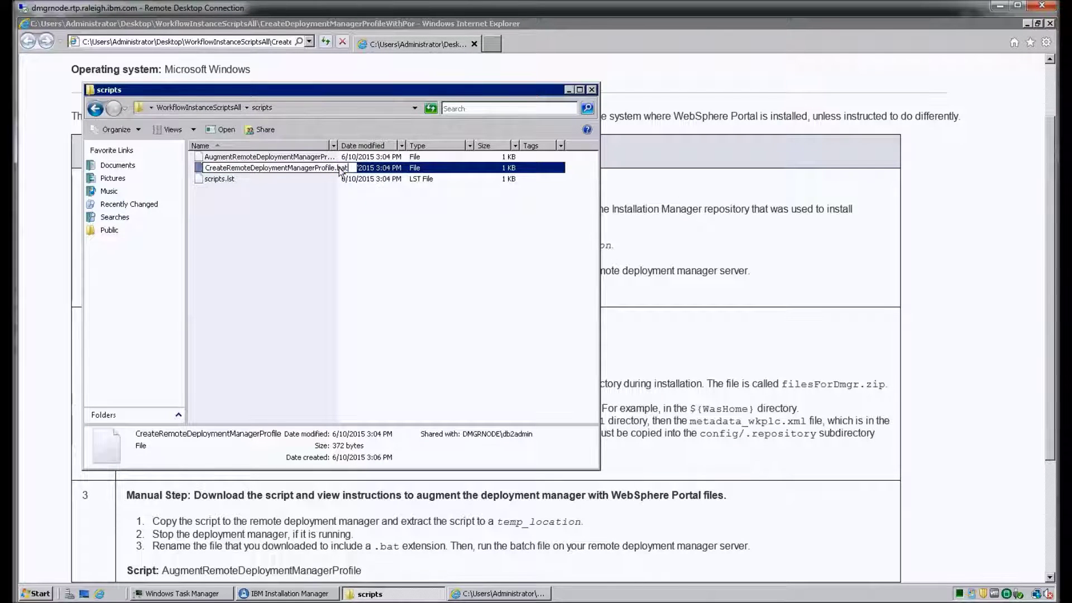
{"action": "type", "text": ".bat"}
{"action": "key", "text": "Return"}
- Rename AugmentRemoteDeploymentManagerProfile by appending .bat, then move the folder window aside
{"action": "left_click", "coordinate": [322, 157]}
{"action": "right_click", "coordinate": [322, 158]}
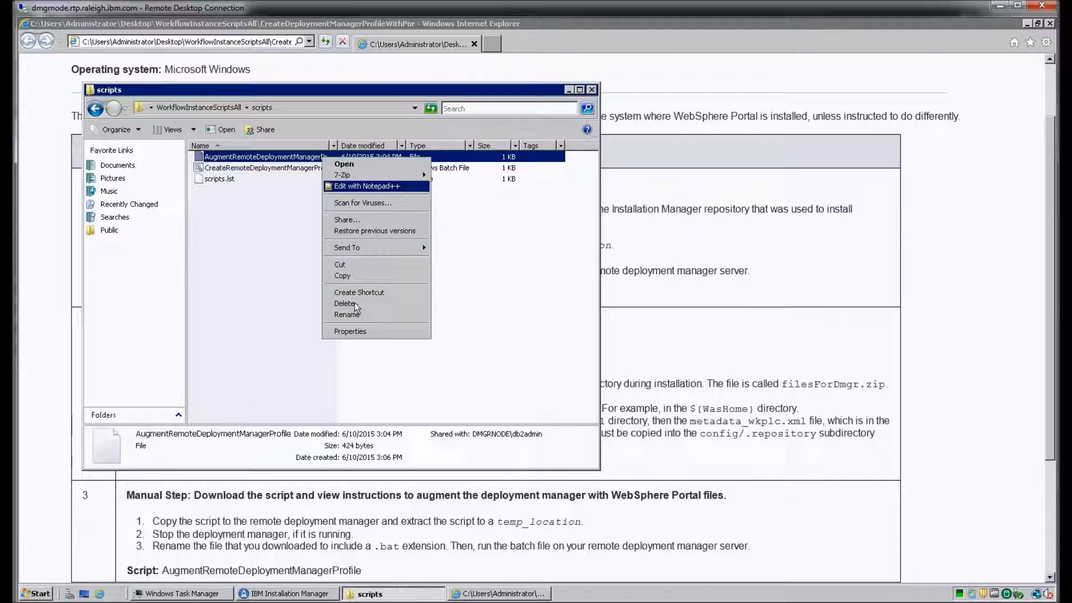
{"action": "left_click", "coordinate": [355, 316]}
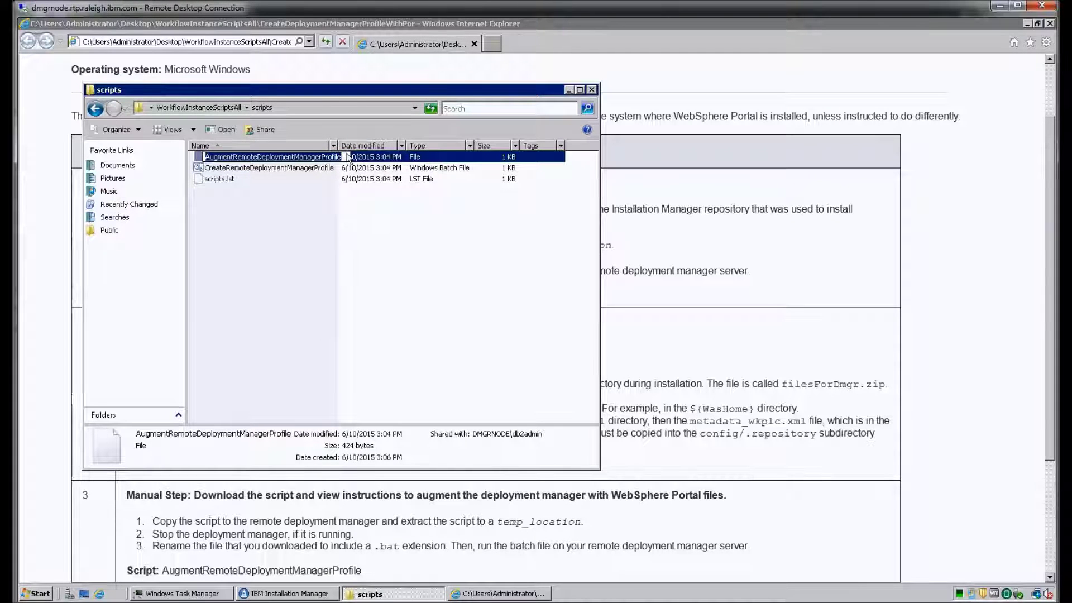
{"action": "left_click", "coordinate": [348, 158]}
{"action": "type", "text": ".bat"}
{"action": "key", "text": "Return"}
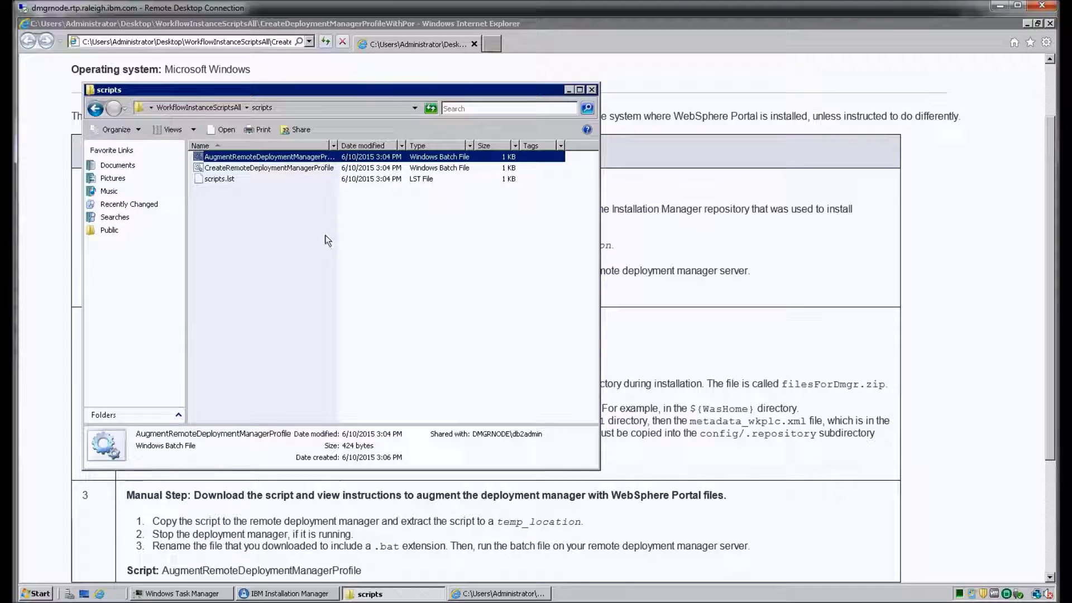
{"action": "left_click", "coordinate": [377, 213]}
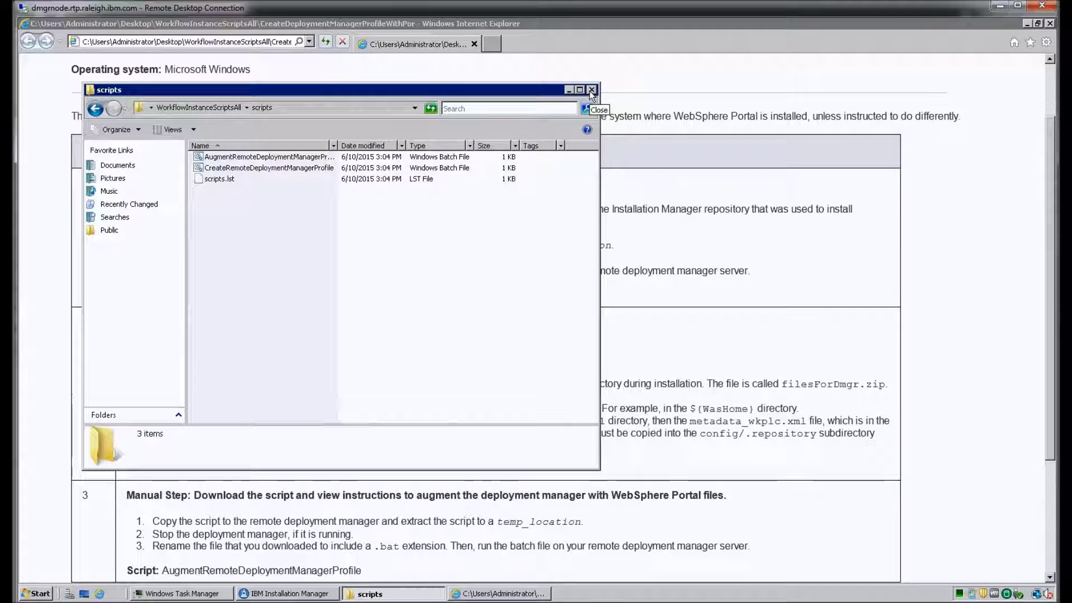
{"action": "left_click_drag", "start_coordinate": [526, 91], "coordinate": [819, 91]}
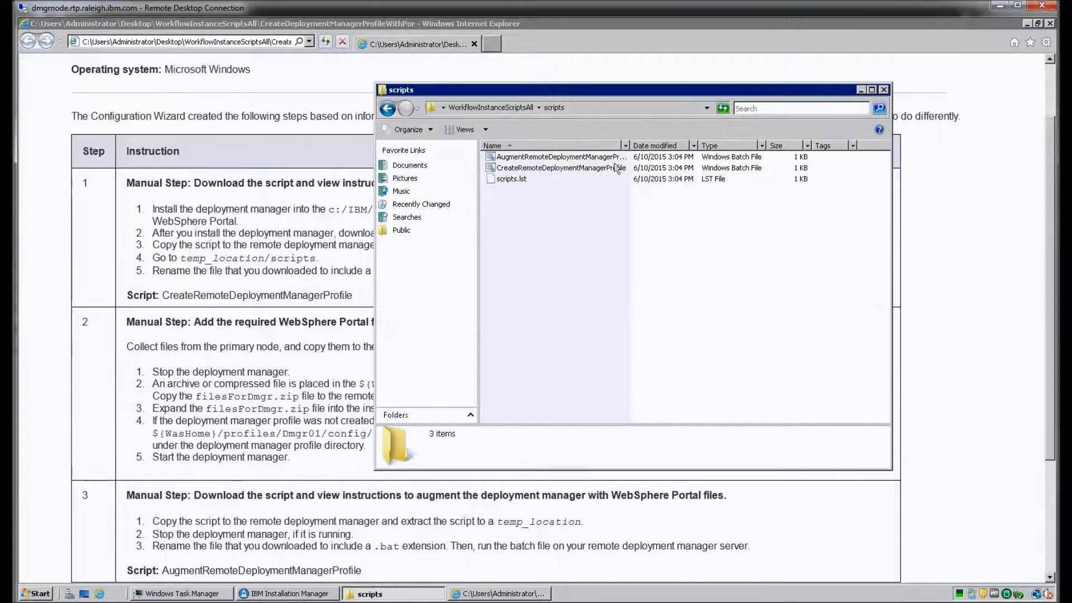
{"action": "left_click", "coordinate": [260, 593]}
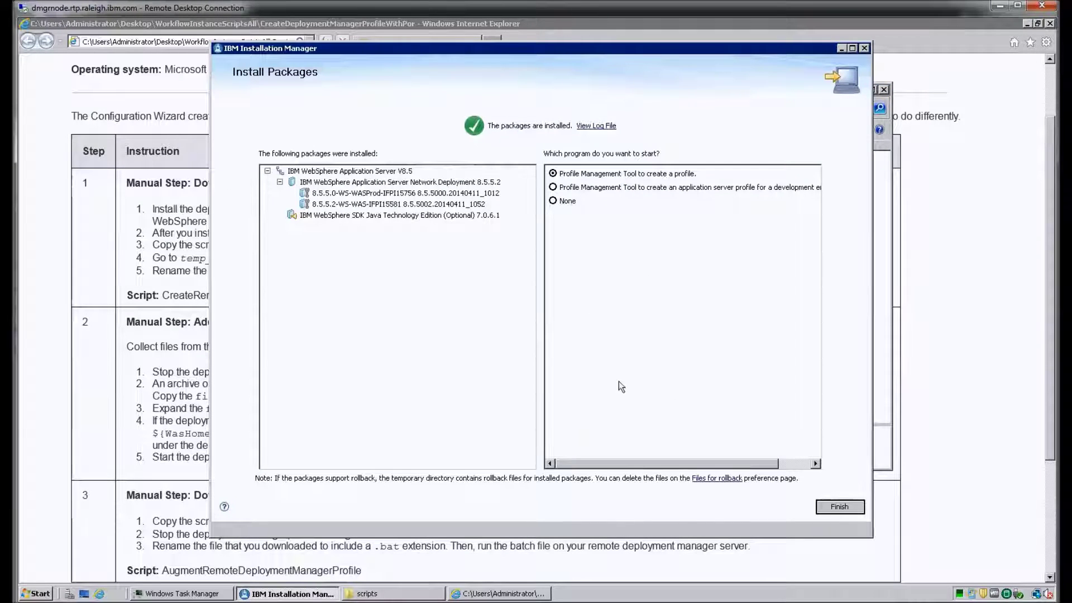
- Finish the Installation Manager package install with None selected, then close Installation Manager
{"action": "left_click", "coordinate": [554, 201]}
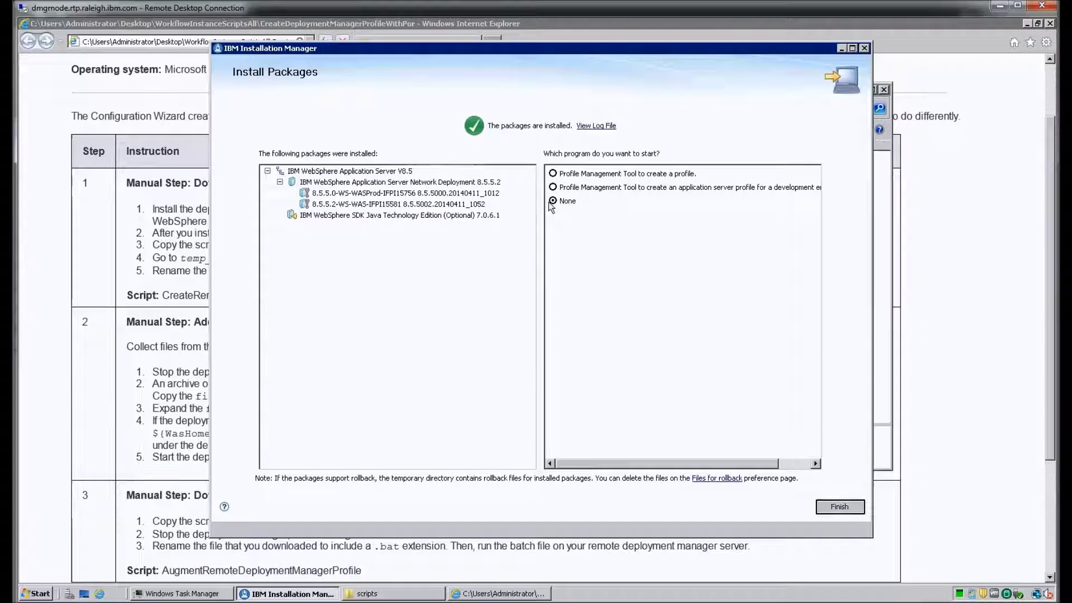
{"action": "left_click", "coordinate": [847, 508]}
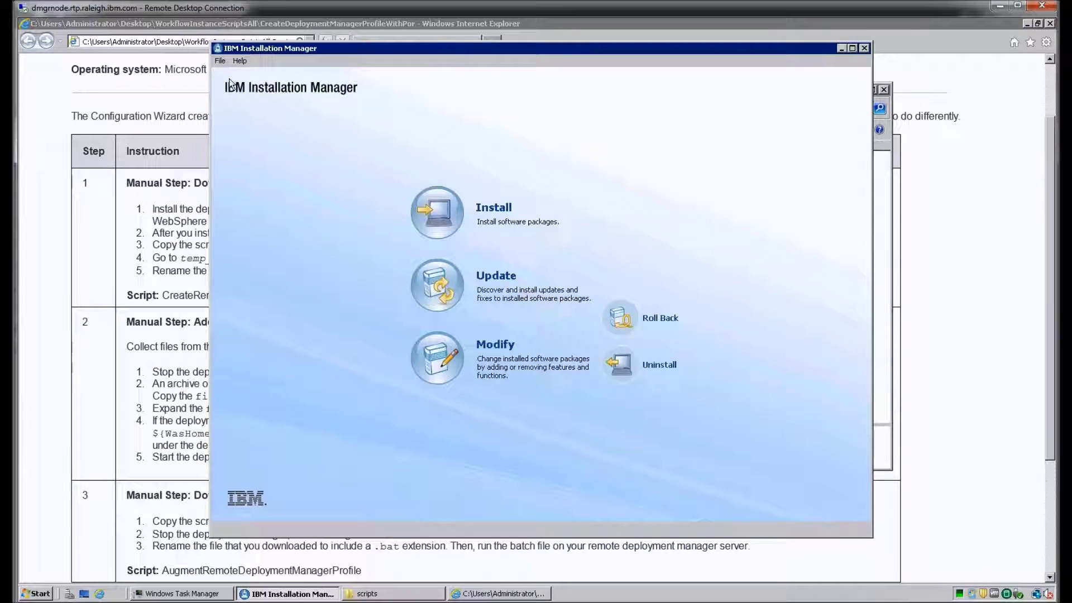
{"action": "left_click", "coordinate": [865, 49]}
- Open a Command Prompt and change into Desktop\WorkflowInstanceScriptsAll\scripts
{"action": "left_click", "coordinate": [885, 29]}
{"action": "left_click", "coordinate": [35, 594]}
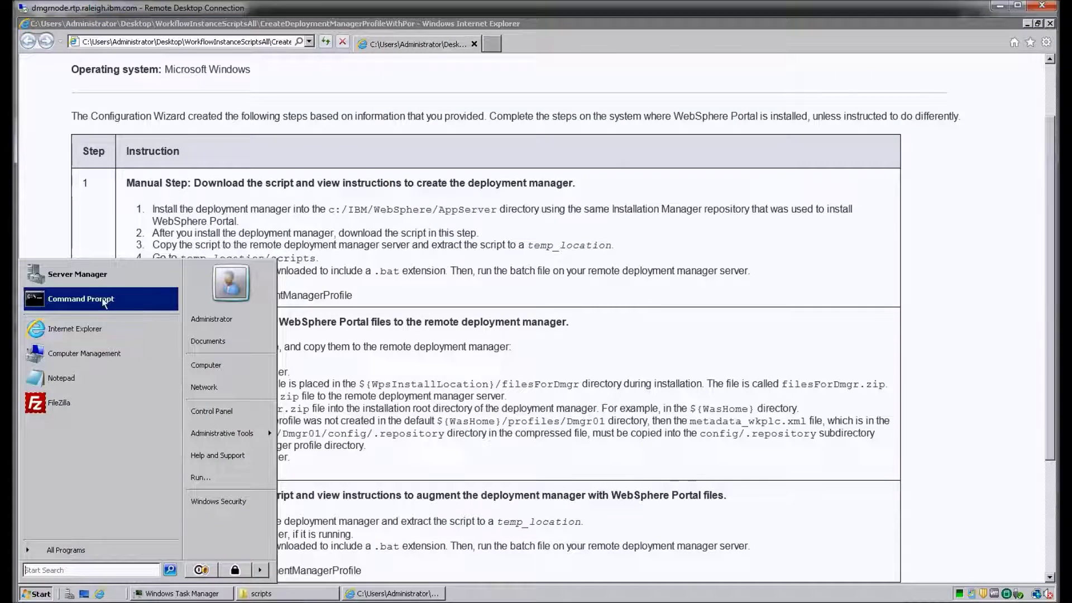
{"action": "left_click", "coordinate": [103, 302]}
{"action": "left_click", "coordinate": [261, 594]}
{"action": "left_click", "coordinate": [313, 206]}
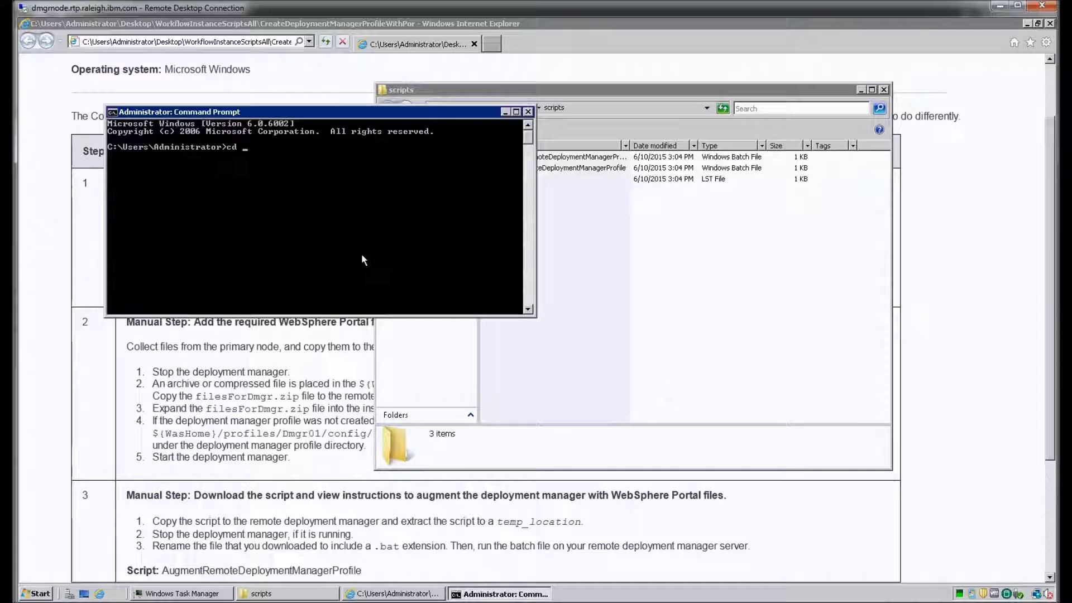
{"action": "type", "text": "cd d"}
{"action": "key", "text": "Tab"}
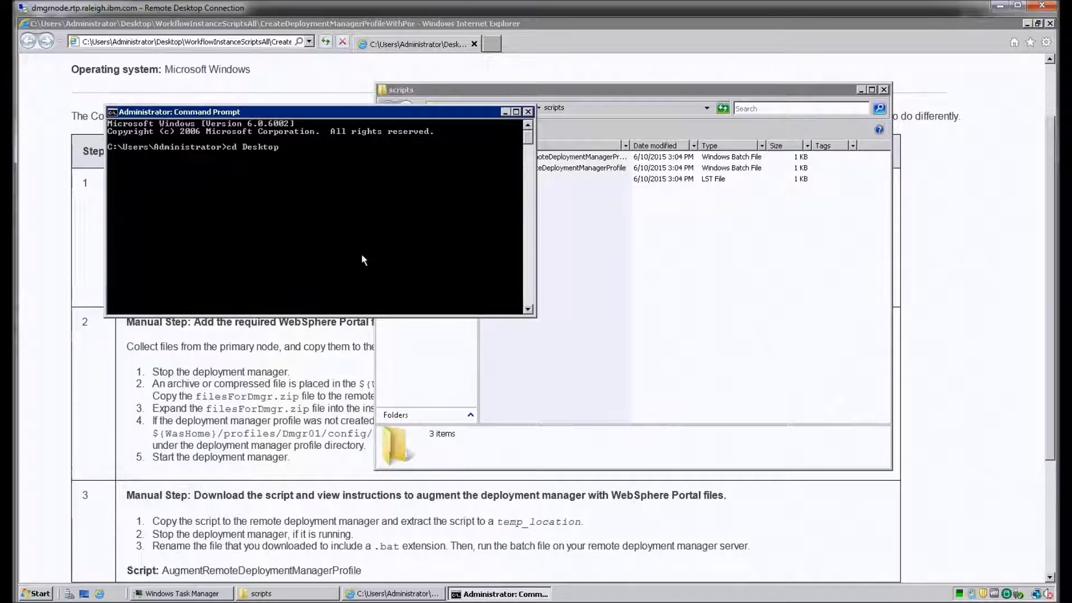
{"action": "key", "text": "Return"}
{"action": "type", "text": "dir"}
{"action": "key", "text": "Return"}
{"action": "type", "text": "cd "}
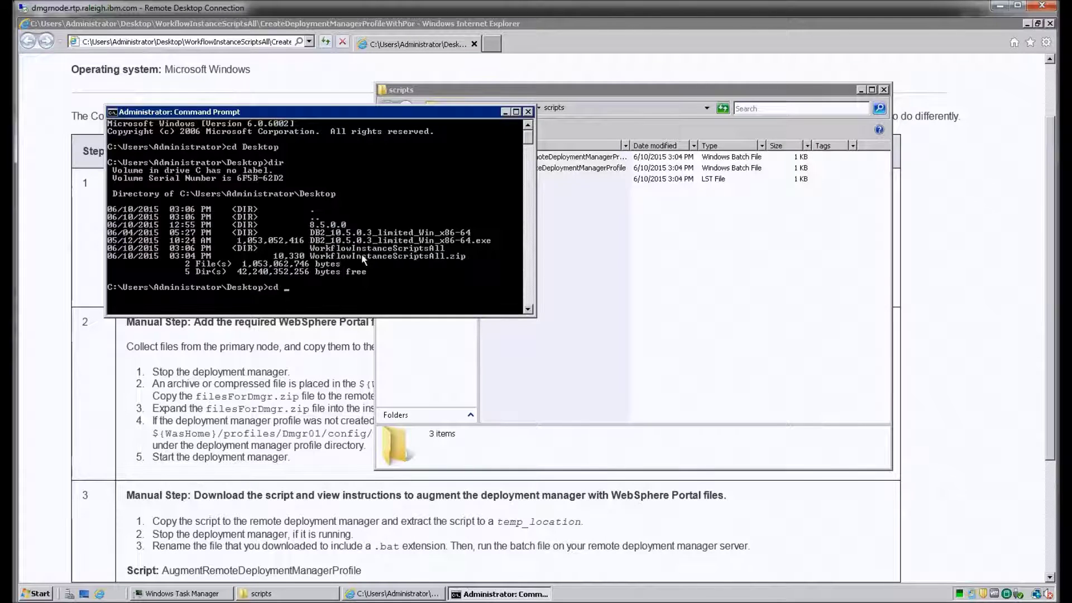
{"action": "type", "text": "workfl"}
{"action": "key", "text": "Tab"}
{"action": "key", "text": "Return"}
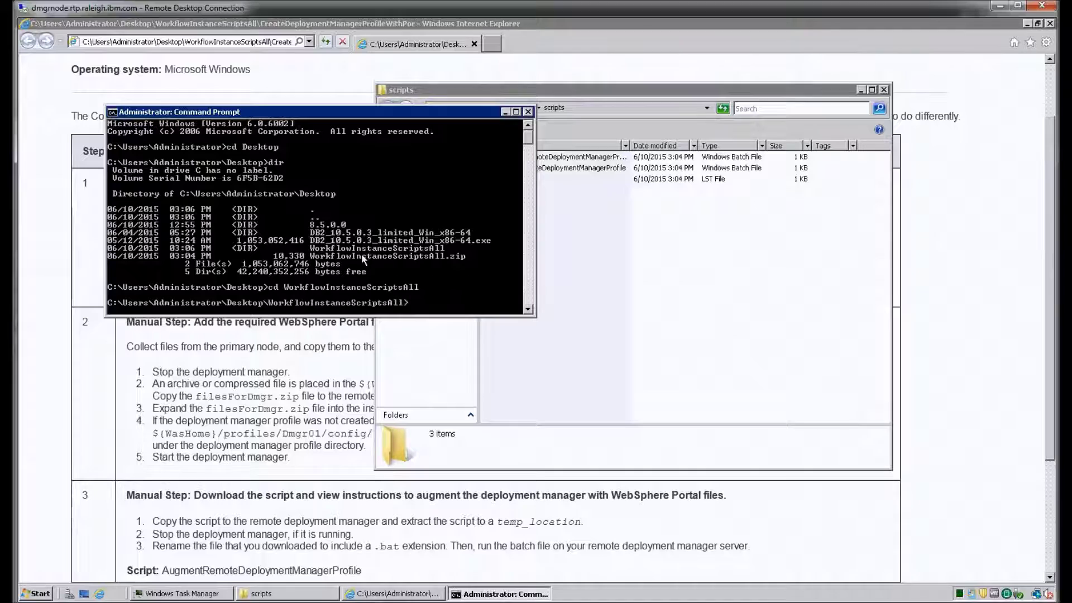
{"action": "type", "text": "cd scripts"}
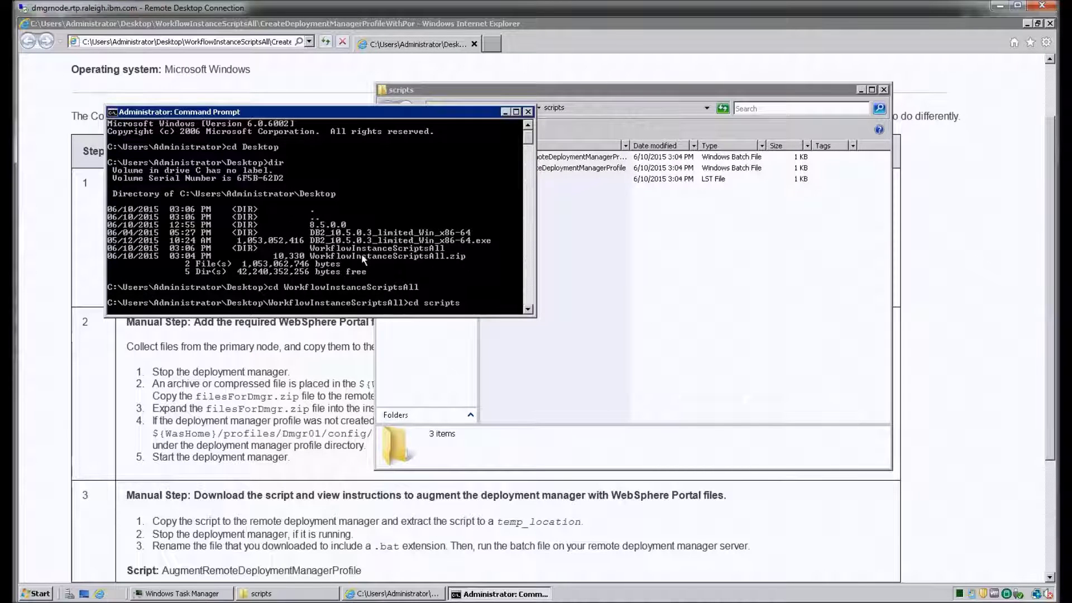
{"action": "key", "text": "Return"}
{"action": "type", "text": "dir"}
{"action": "key", "text": "Return"}
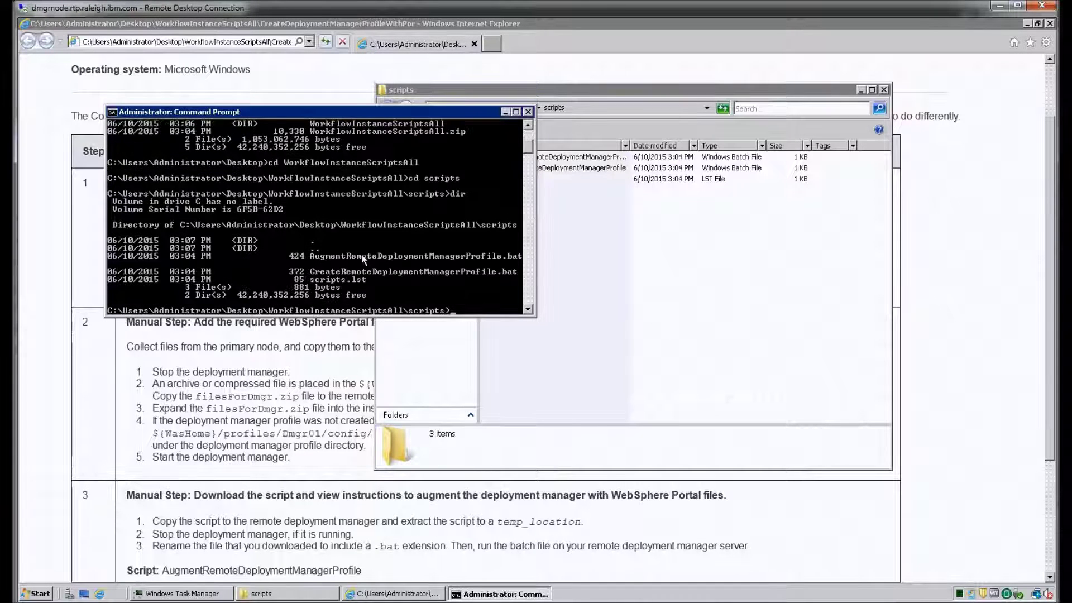
- Run CreateRemoteDeploymentManagerProfile.bat to create the dmgr01 profile, then close the prompt
{"action": "type", "text": "Cre"}
{"action": "key", "text": "Tab"}
{"action": "key", "text": "Return"}
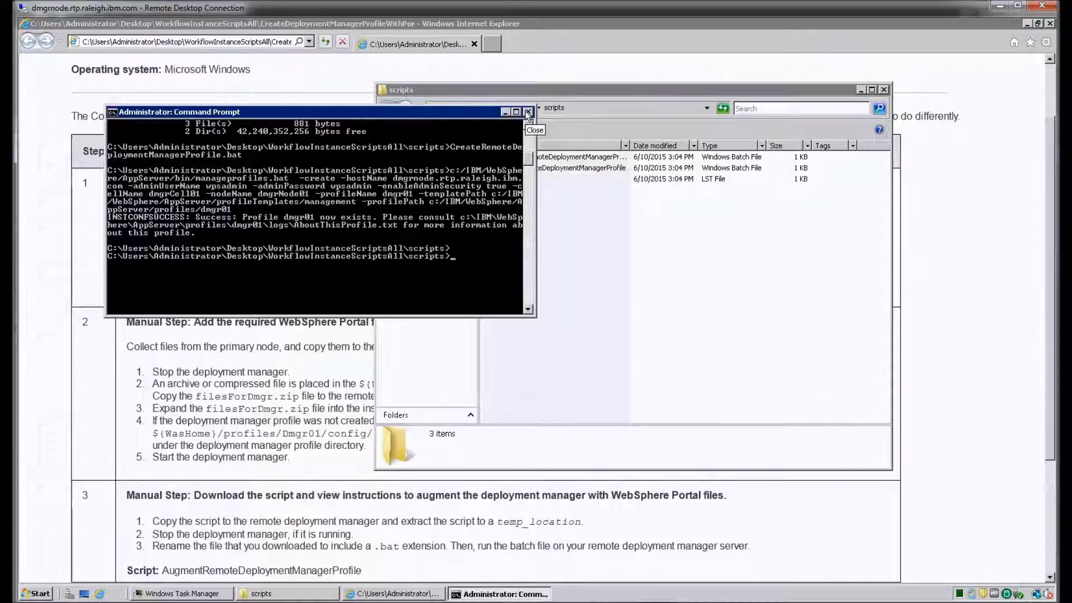
{"action": "left_click", "coordinate": [528, 113]}
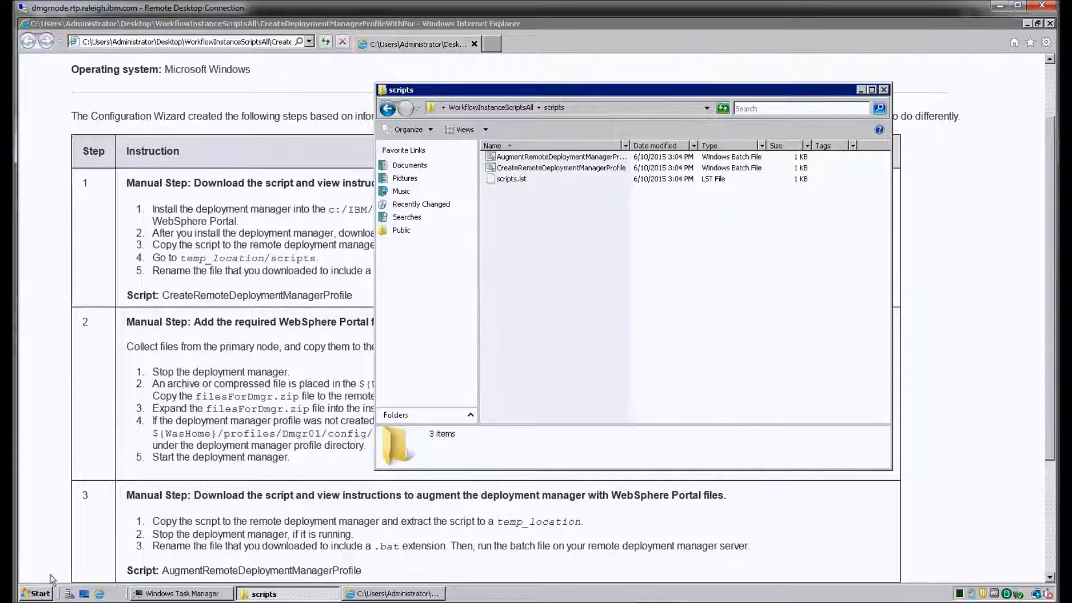
{"action": "key", "text": "super"}
{"action": "left_click", "coordinate": [210, 365]}
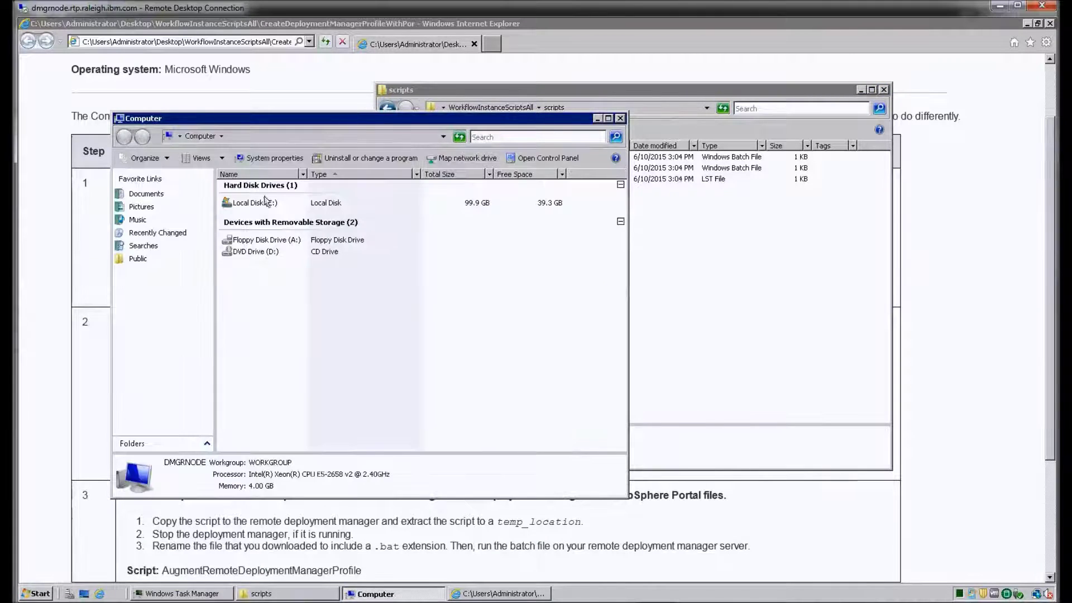
{"action": "left_click", "coordinate": [246, 241]}
{"action": "key", "text": "Return"}
{"action": "double_click", "coordinate": [257, 208]}
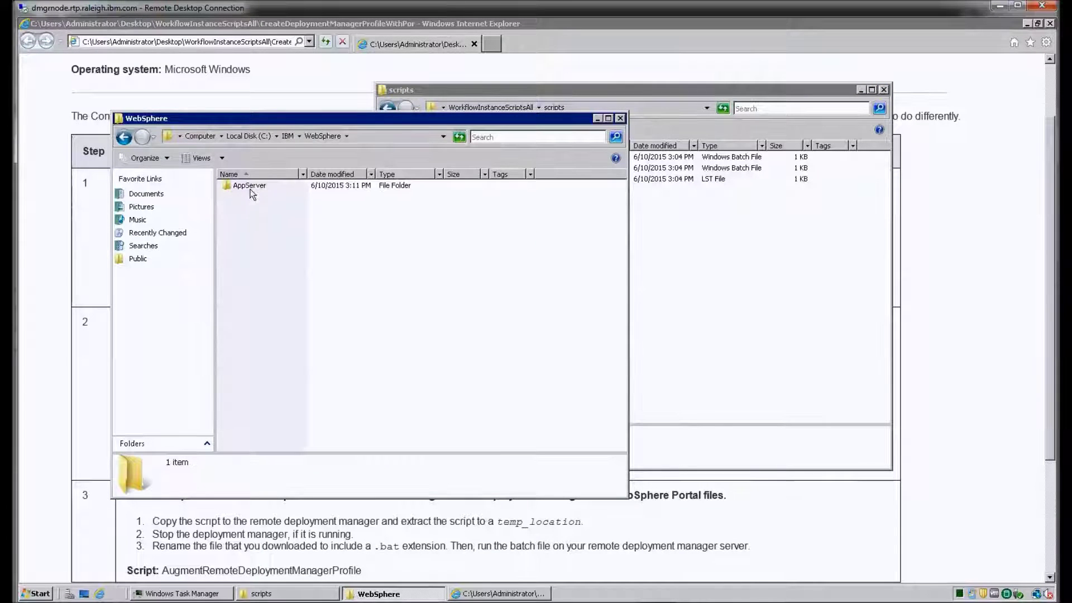
{"action": "double_click", "coordinate": [252, 186]}
{"action": "double_click", "coordinate": [261, 404]}
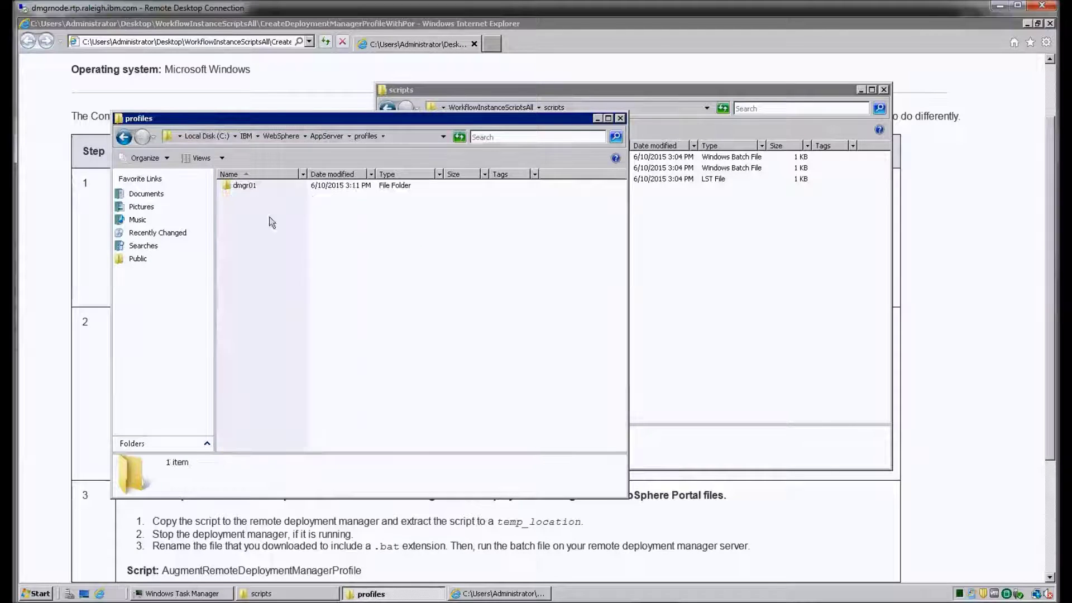
{"action": "double_click", "coordinate": [241, 186]}
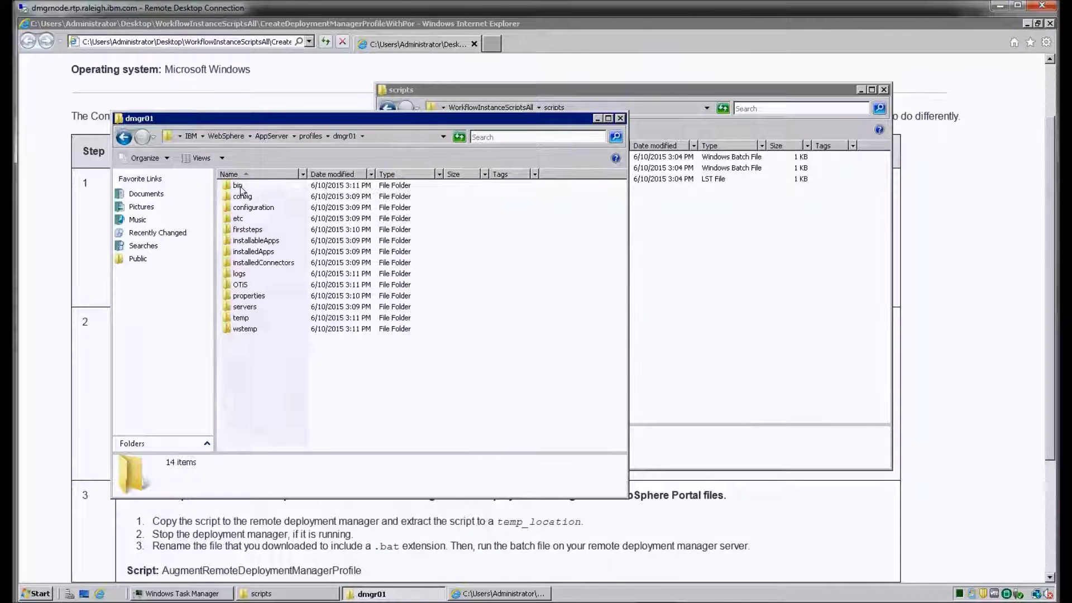
{"action": "left_click", "coordinate": [620, 119]}
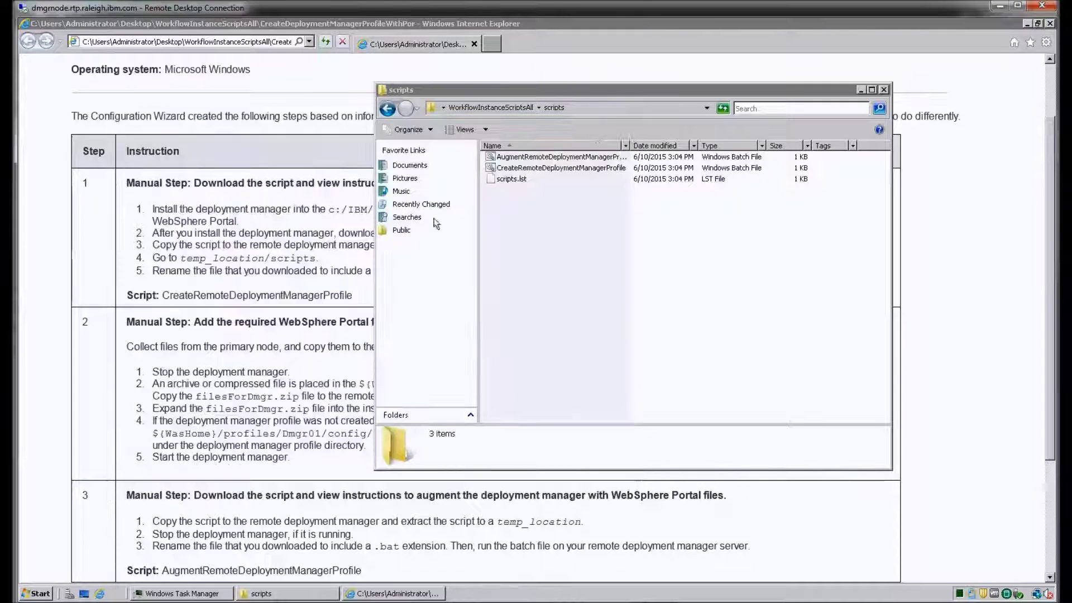
- In a new Command Prompt, run startmanager.bat from the dmgr01 profile's bin folder
{"action": "left_click", "coordinate": [40, 593]}
{"action": "left_click", "coordinate": [68, 300]}
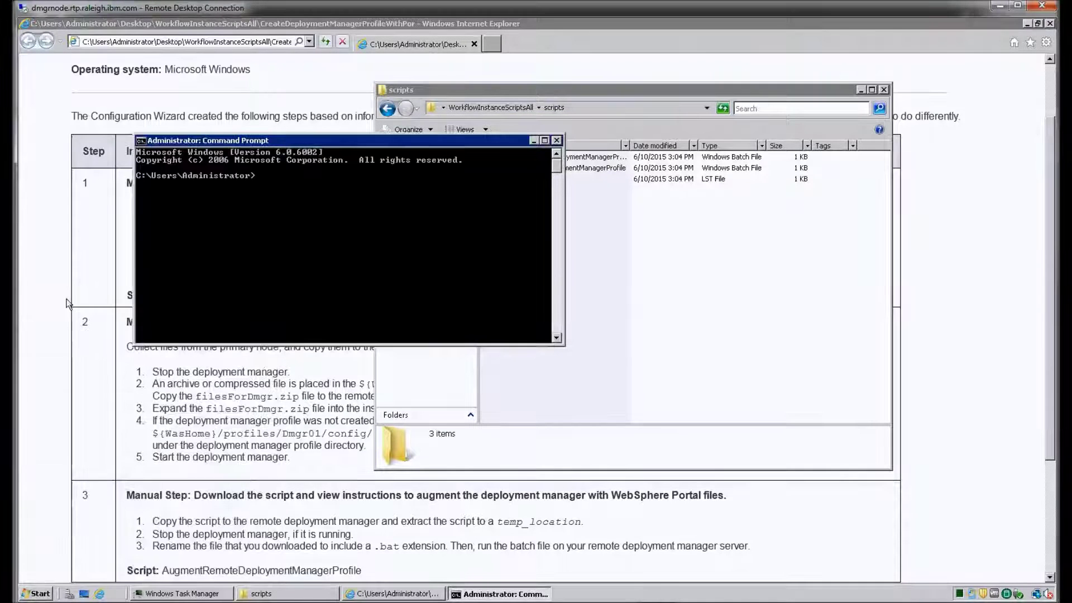
{"action": "type", "text": "cd"}
{"action": "type", "text": " C"}
{"action": "type", "text": ":/IBM/"}
{"action": "type", "text": "WebSphere/AppData"}
{"action": "type", "text": "Server"}
{"action": "type", "text": "/profile"}
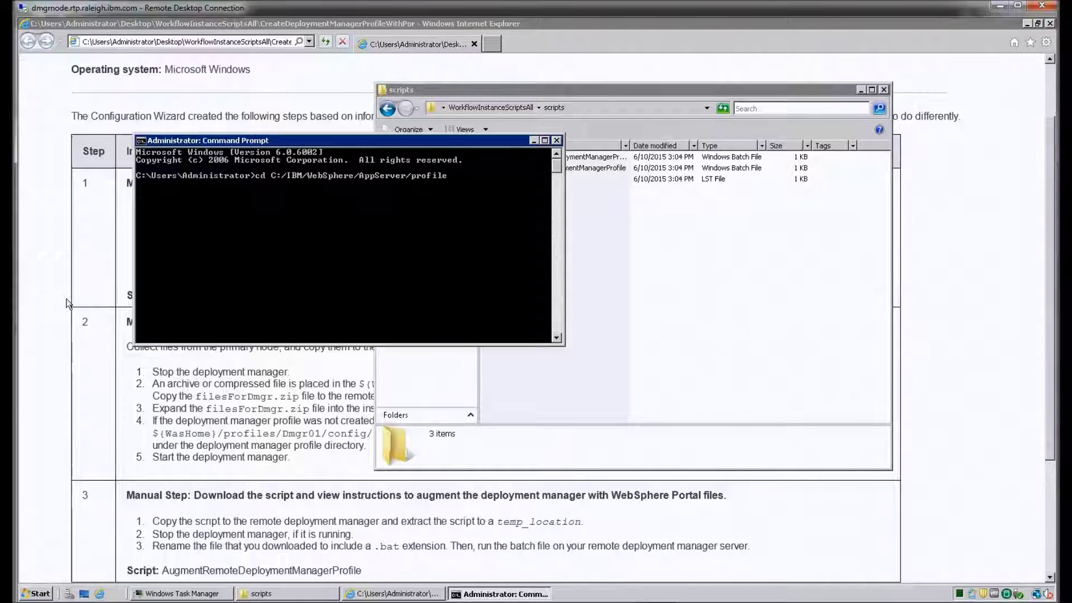
{"action": "type", "text": "s/dmgr01/bin"}
{"action": "key", "text": "Return"}
{"action": "type", "text": "startmanager.bat"}
{"action": "key", "text": "Return"}
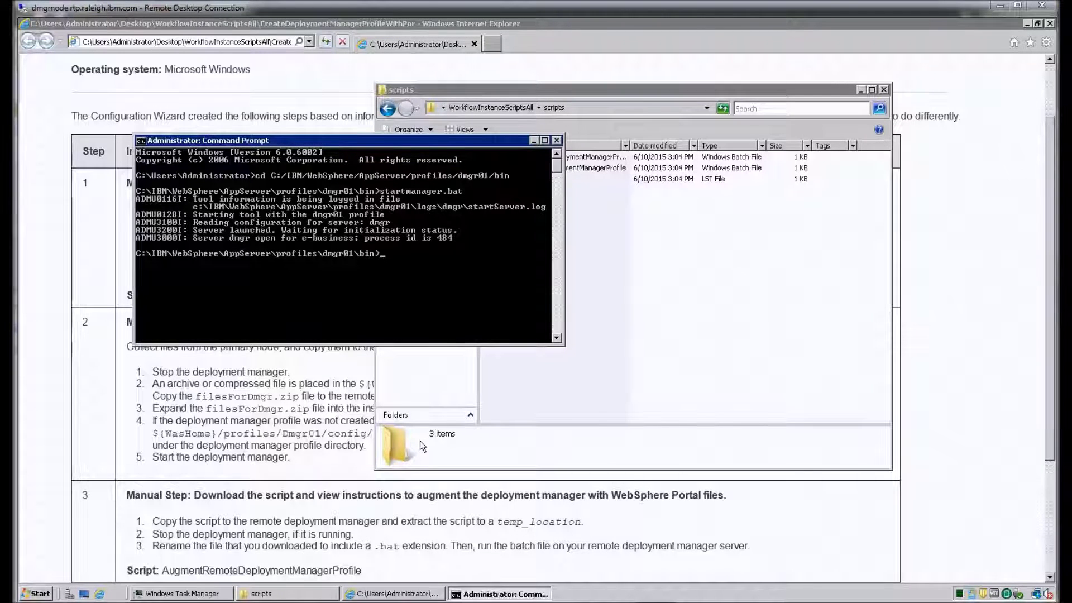
- Log in to the dmgrnode admin console on port 9060 with the admin credentials, then log out and close the tab
{"action": "left_click", "coordinate": [499, 47]}
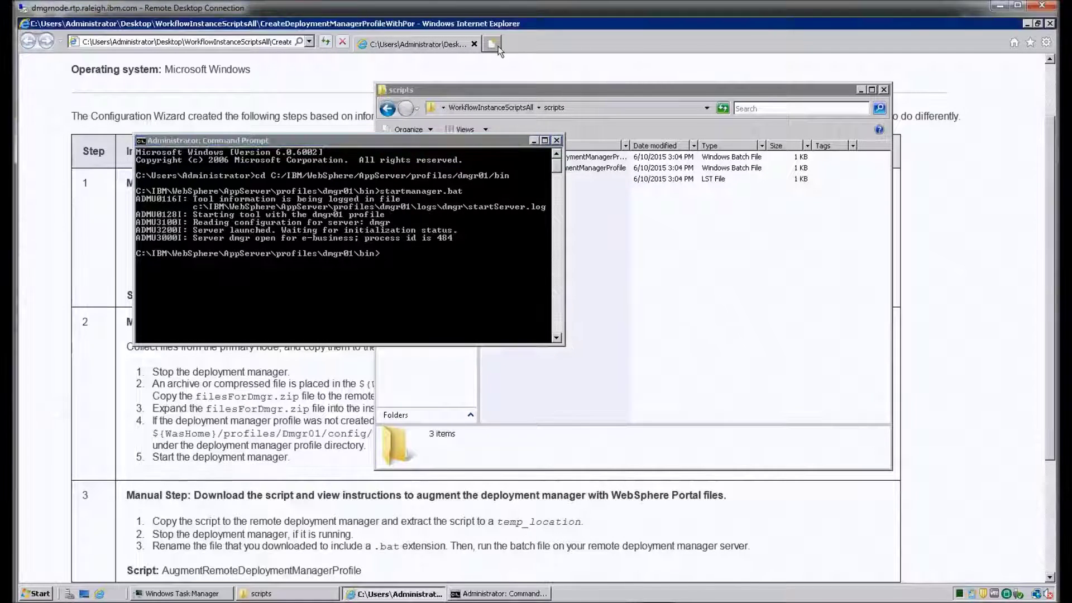
{"action": "type", "text": "dmgr"}
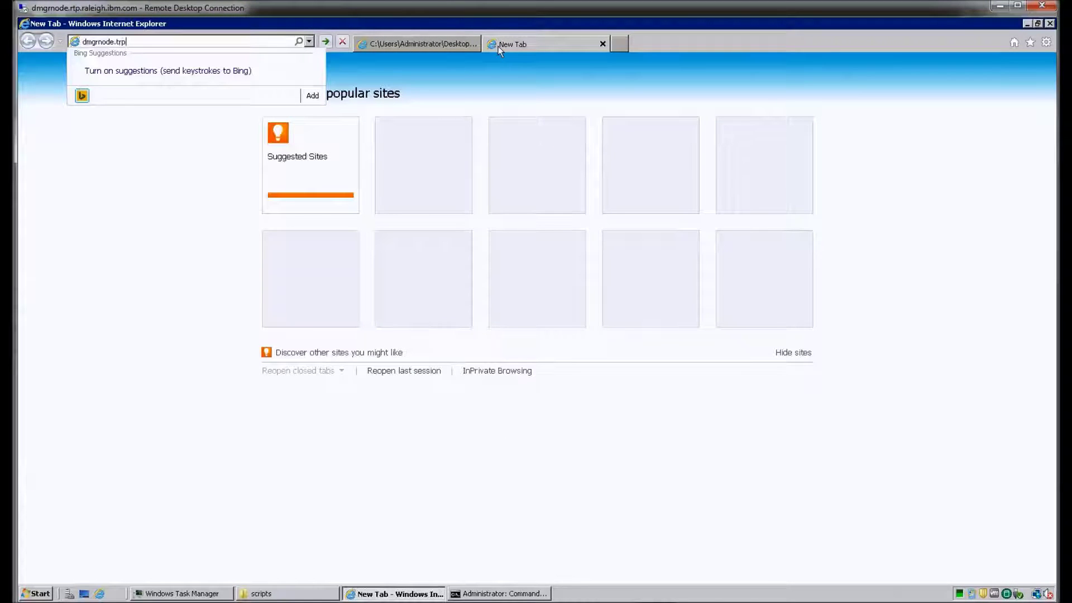
{"action": "type", "text": "node.rtp.raleigh.ibm.com:9060/ibm/console"}
{"action": "key", "text": "Return"}
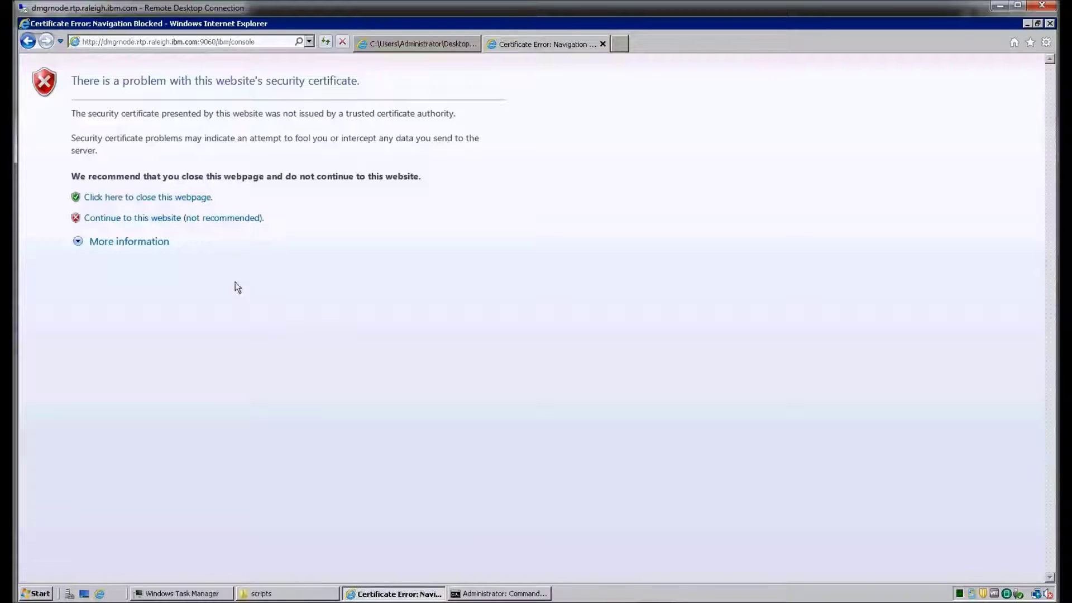
{"action": "left_click", "coordinate": [220, 218]}
{"action": "left_click", "coordinate": [507, 212]}
{"action": "key", "text": "Tab"}
{"action": "key", "text": "Return"}
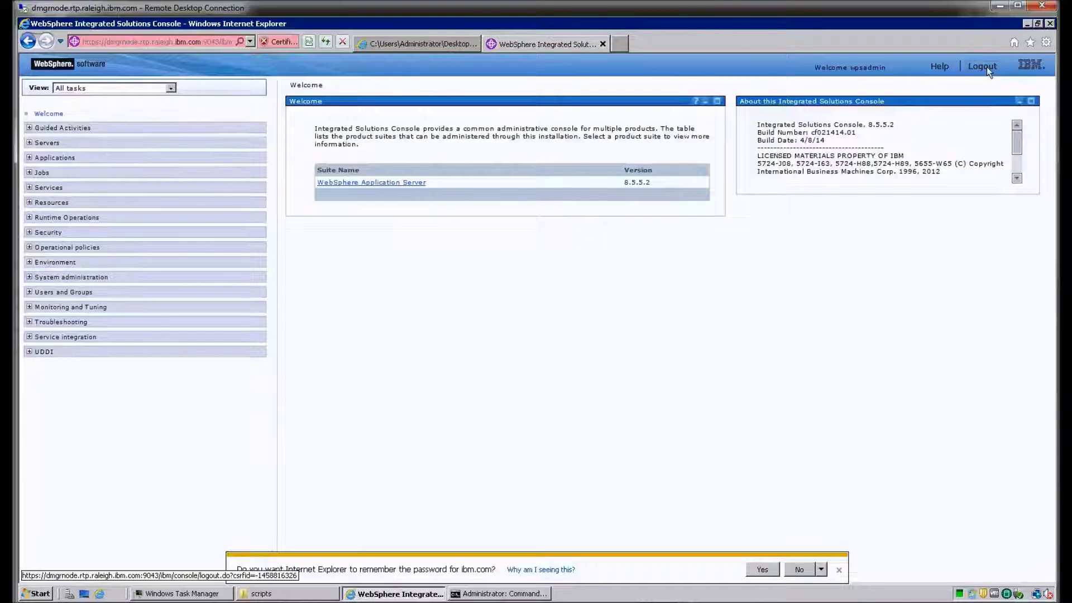
{"action": "left_click", "coordinate": [987, 66]}
{"action": "left_click", "coordinate": [603, 45]}
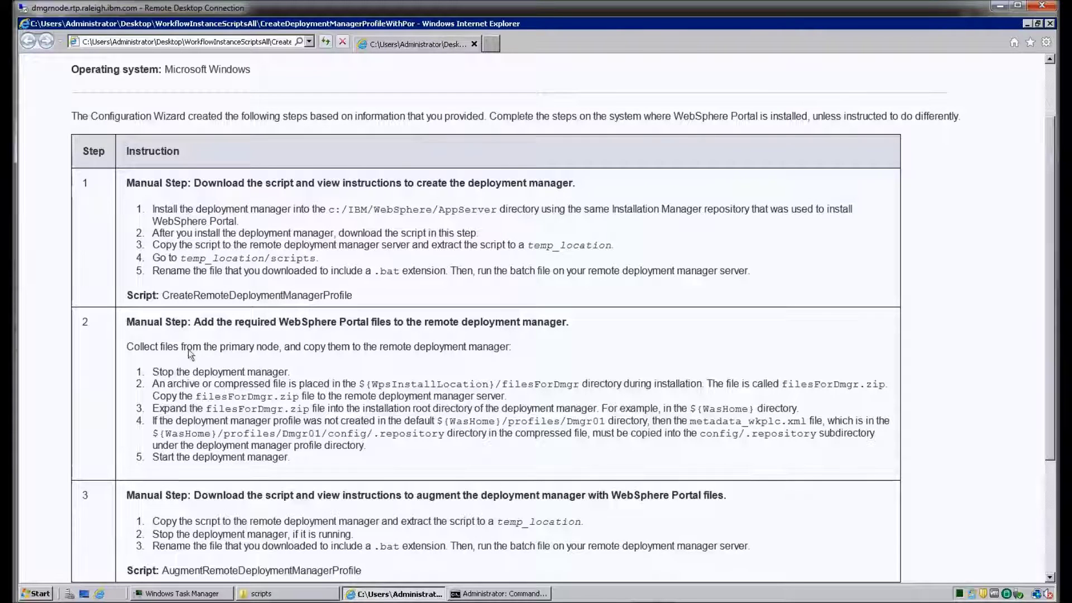
- Run stopManager.bat and enter the admin user ID and password to stop the dmgr server
{"action": "left_click", "coordinate": [461, 595]}
{"action": "type", "text": "stop"}
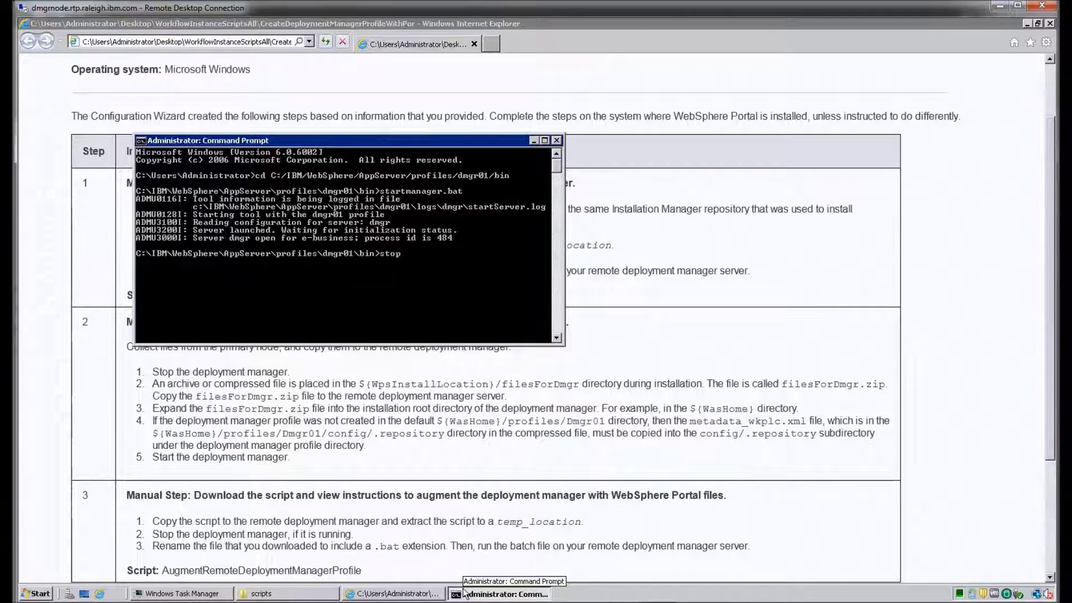
{"action": "type", "text": "Manager.bat"}
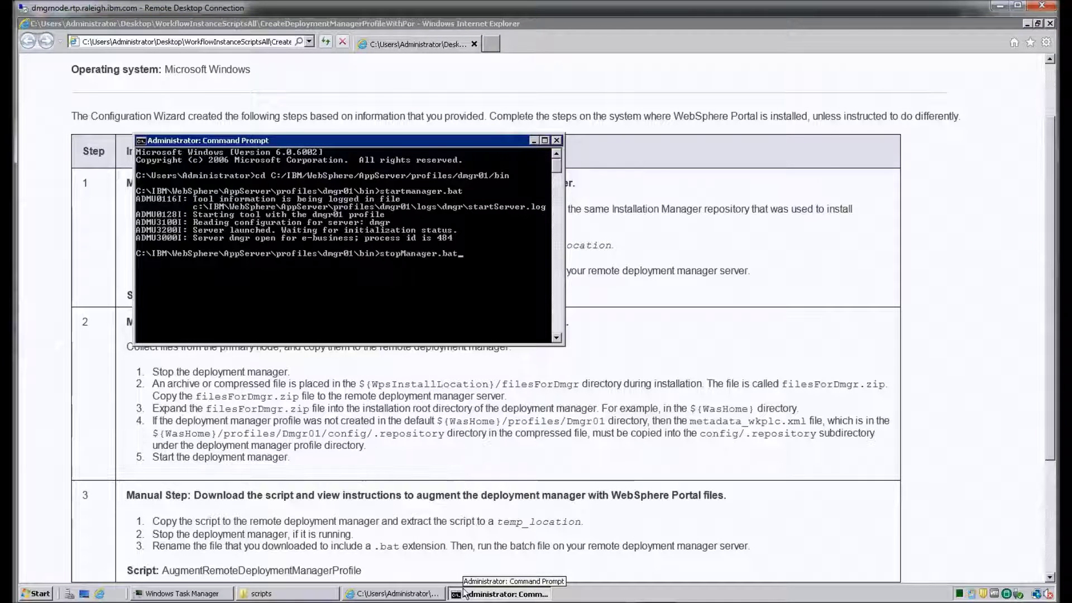
{"action": "key", "text": "Return"}
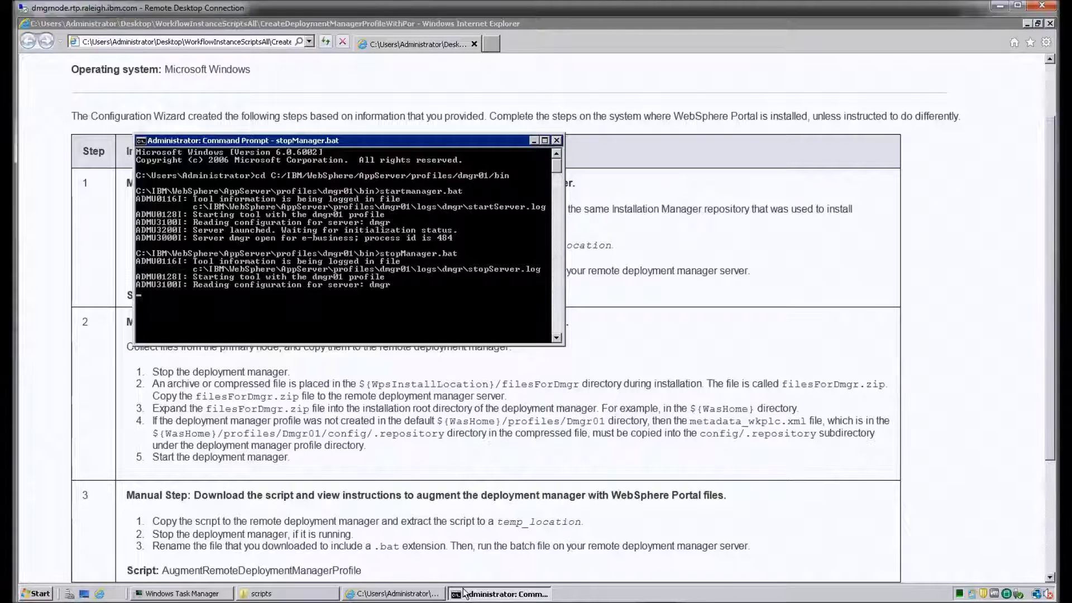
{"action": "key", "text": "Tab"}
{"action": "key", "text": "Return"}
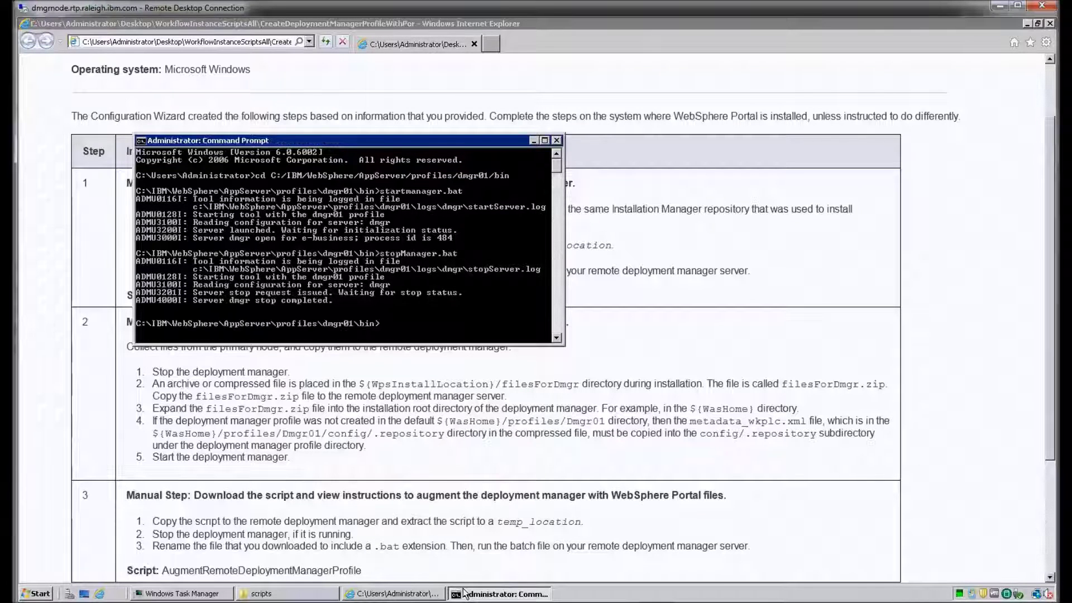
{"action": "left_click", "coordinate": [281, 395]}
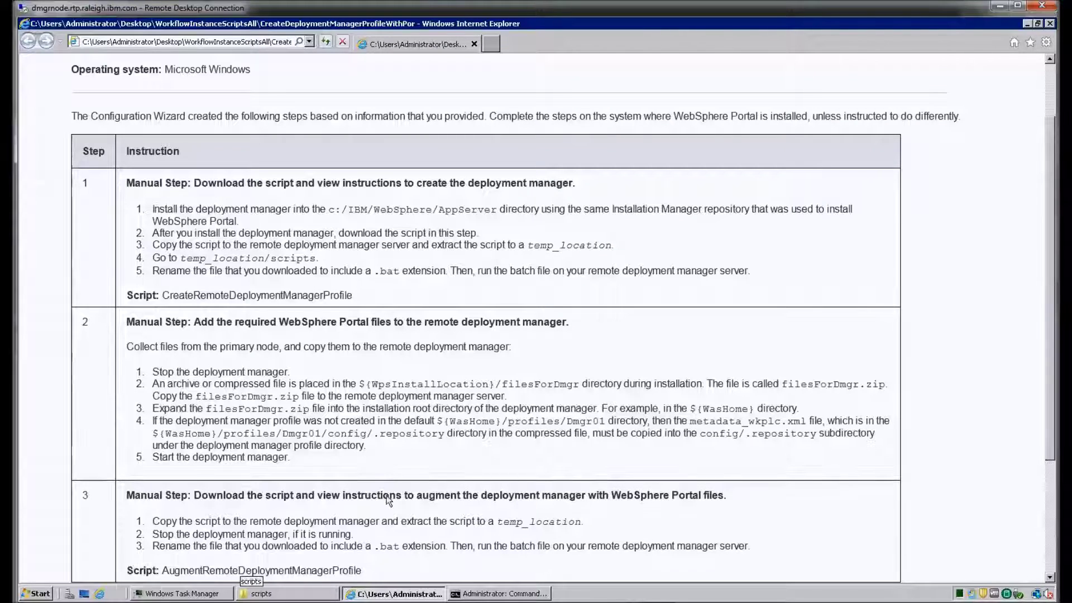
- Unlock the primary node session and navigate Explorer to C:\IBM\WebSphere\PortalServer
{"action": "mouse_move", "coordinate": [134, 595]}
{"action": "left_click", "coordinate": [74, 573]}
{"action": "type", "text": "******"}
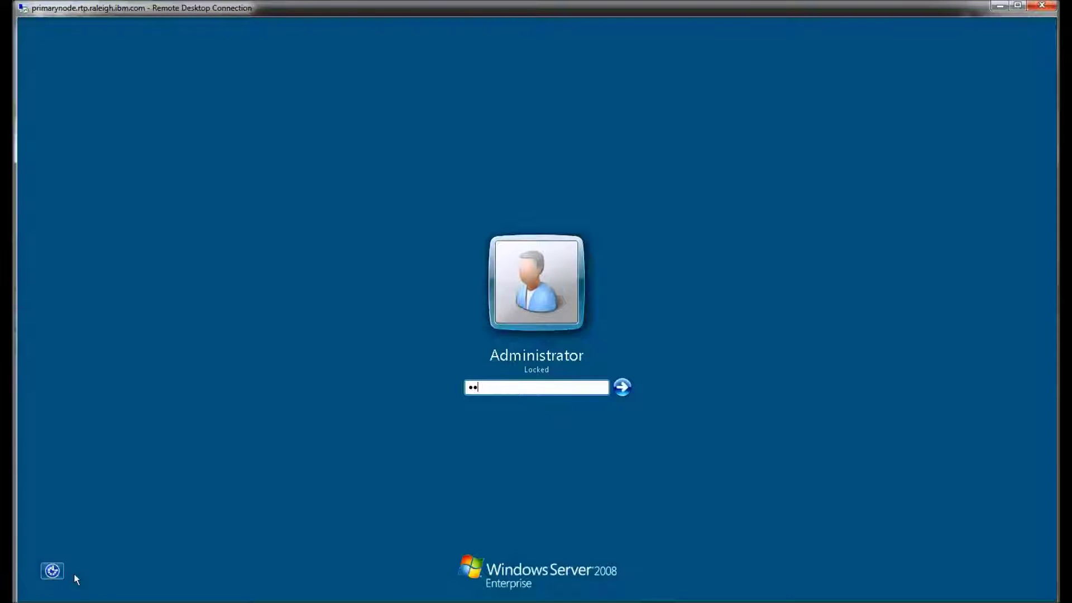
{"action": "key", "text": "Return"}
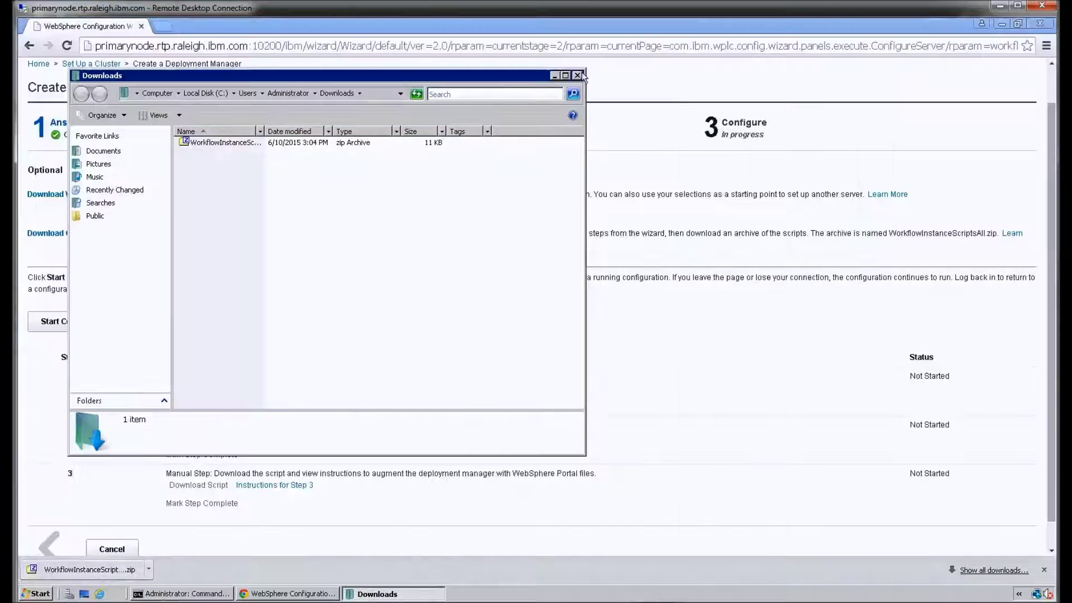
{"action": "left_click", "coordinate": [371, 95]}
{"action": "left_click_drag", "start_coordinate": [370, 95], "coordinate": [145, 96]}
{"action": "type", "text": "IBM"}
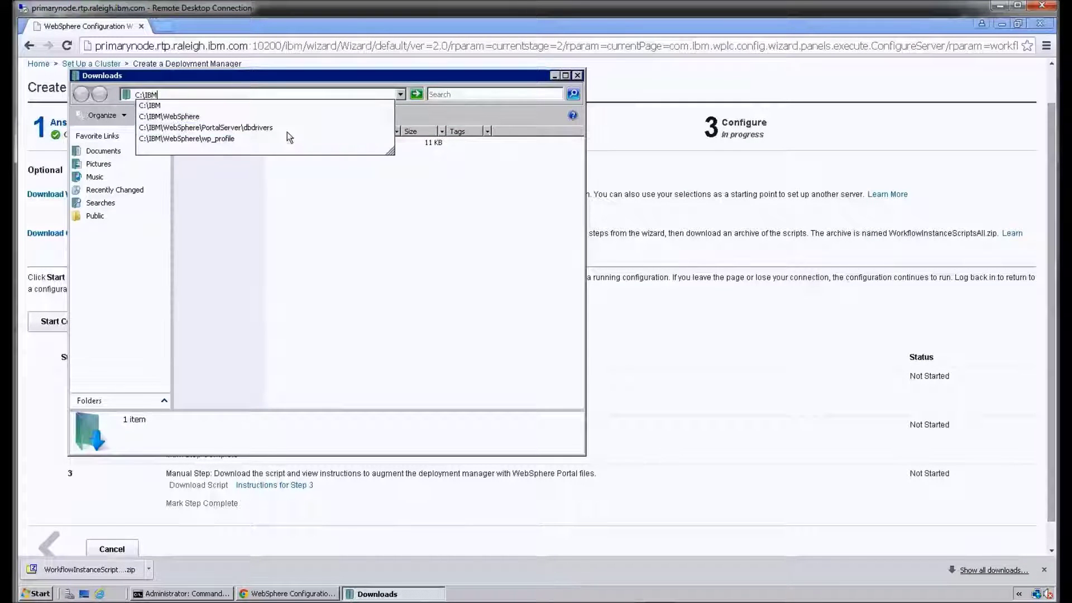
{"action": "type", "text": "/Websphere/p"}
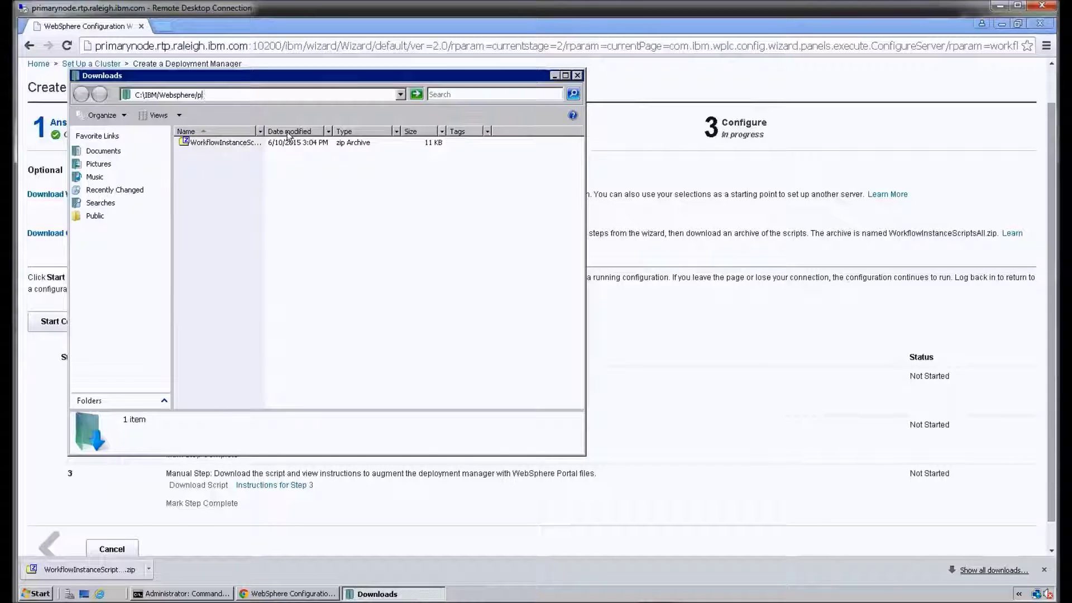
{"action": "type", "text": "ortalserver"}
{"action": "key", "text": "Return"}
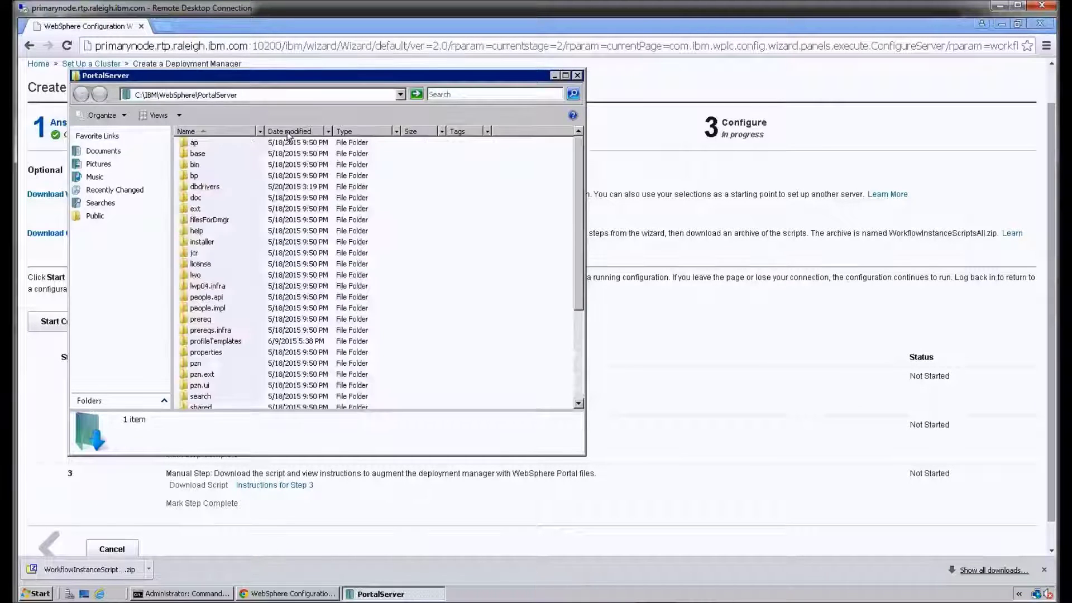
- Open the filesForDmgr folder and copy the filesForDmgr zip archive
{"action": "left_click", "coordinate": [214, 219]}
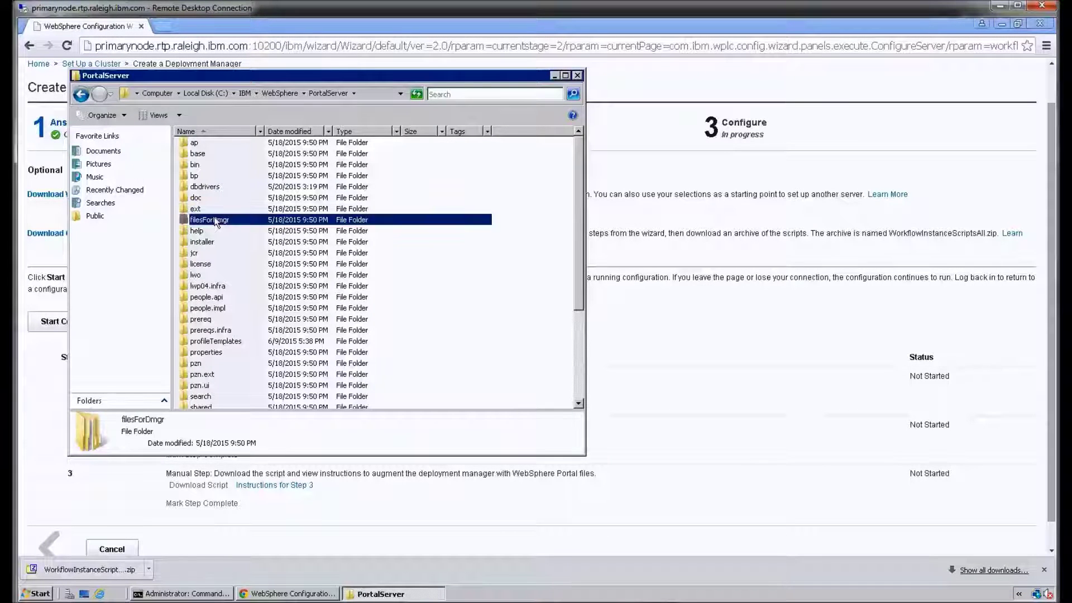
{"action": "double_click", "coordinate": [213, 219]}
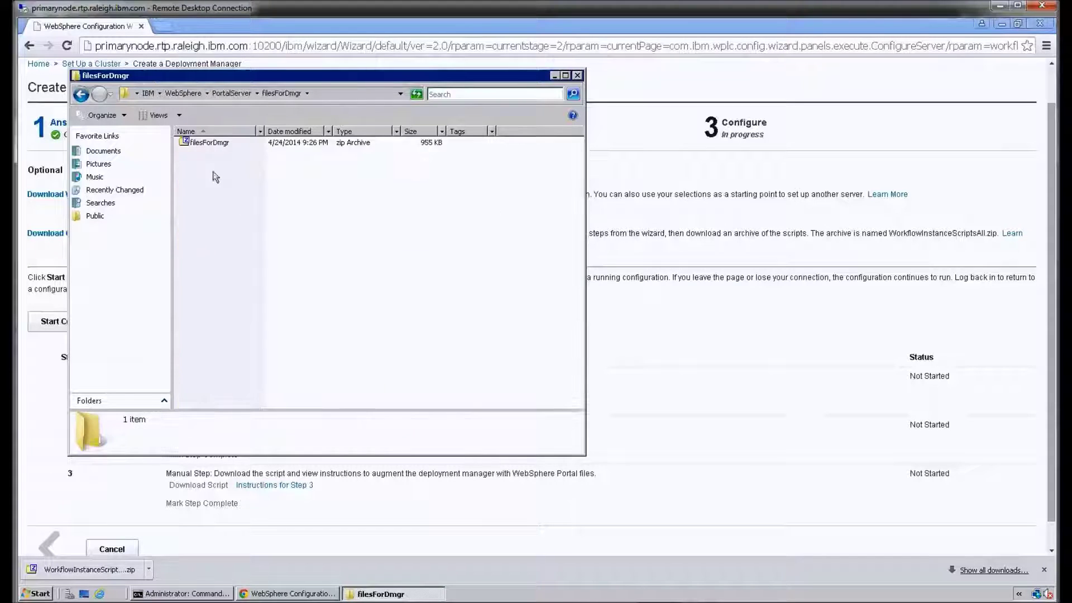
{"action": "left_click", "coordinate": [204, 142]}
{"action": "right_click", "coordinate": [208, 143]}
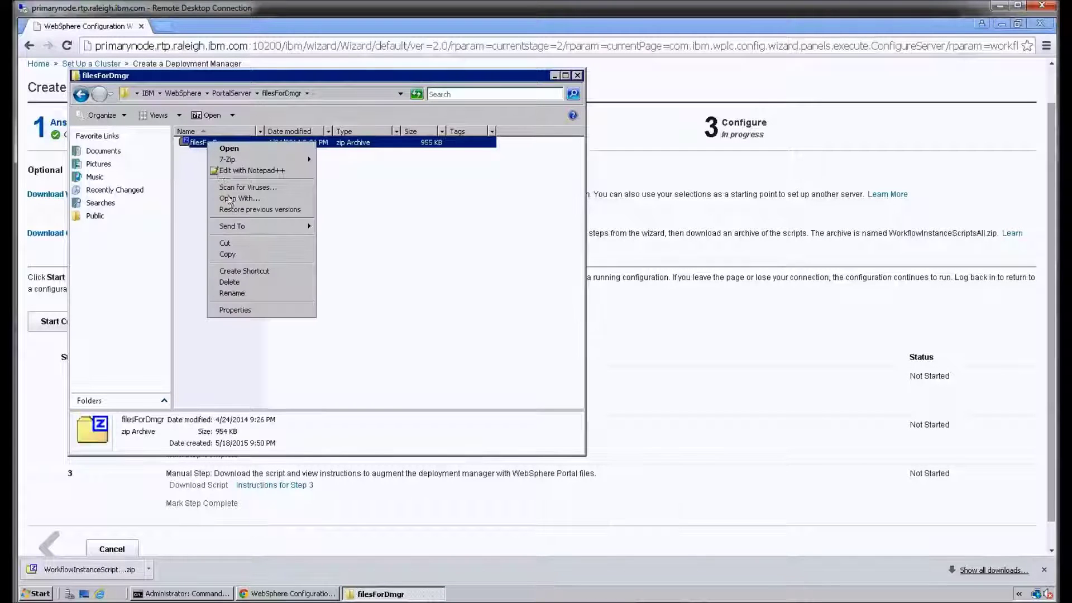
{"action": "left_click", "coordinate": [242, 255]}
{"action": "left_click", "coordinate": [525, 299]}
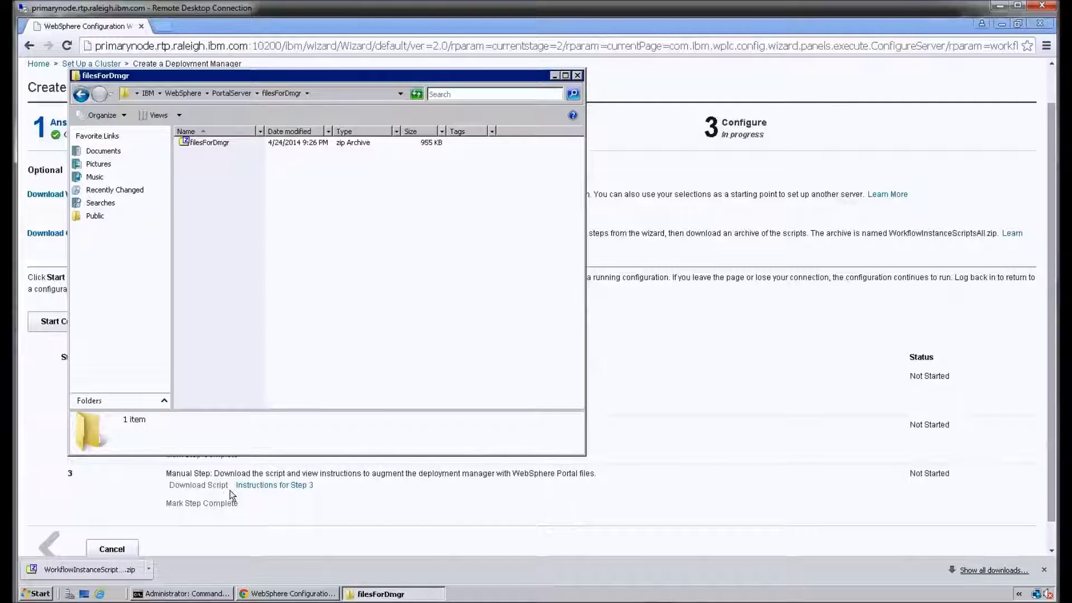
- Paste filesForDmgr.zip onto the dmgrnode desktop and bring the instructions page back up
{"action": "mouse_move", "coordinate": [235, 595]}
{"action": "left_click", "coordinate": [377, 565]}
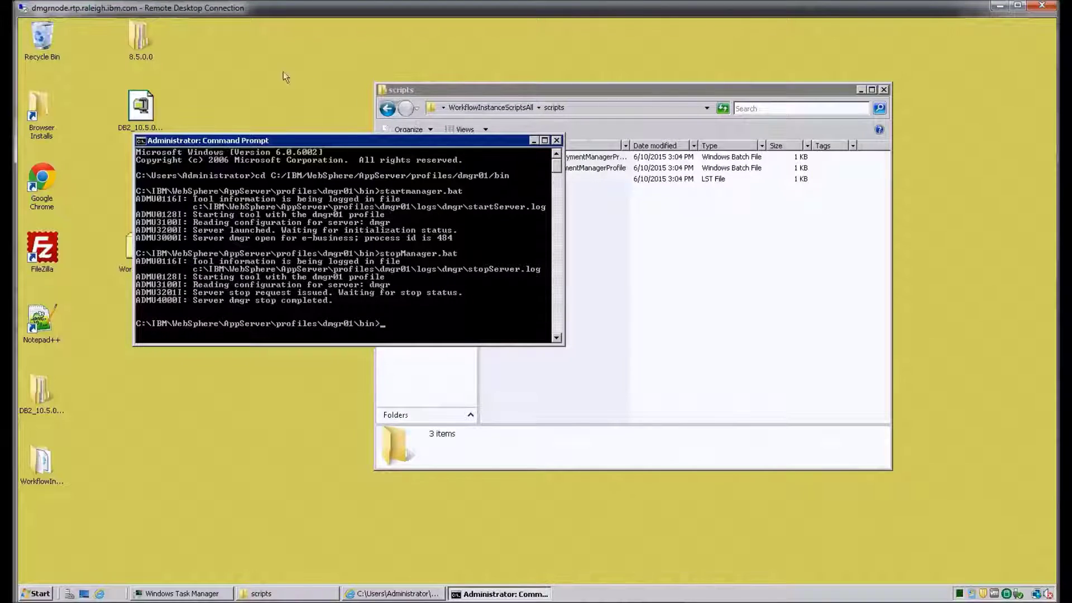
{"action": "left_click", "coordinate": [132, 348]}
{"action": "right_click", "coordinate": [148, 381]}
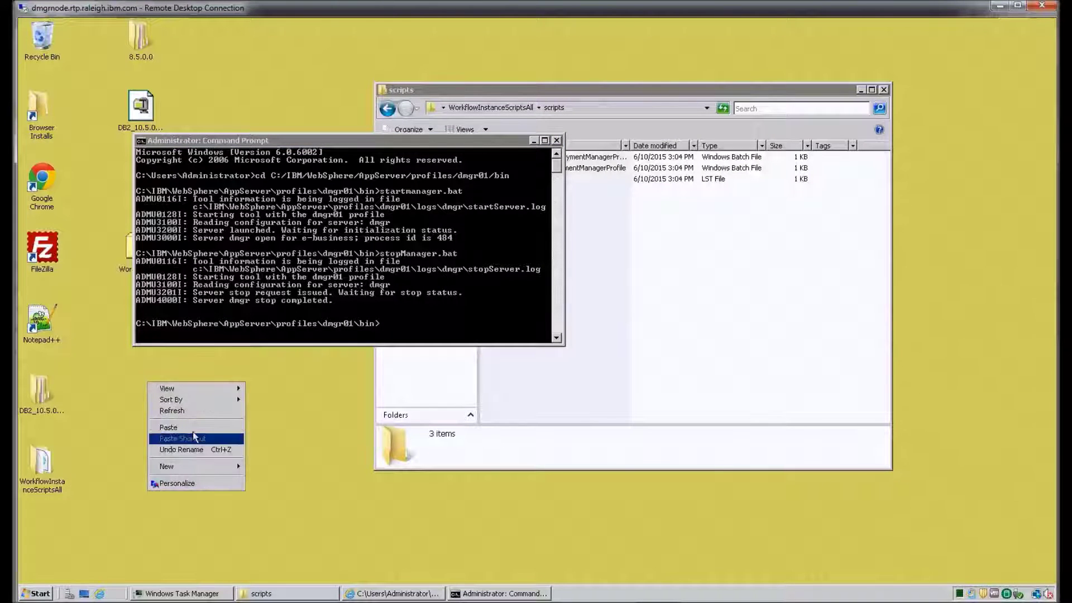
{"action": "left_click", "coordinate": [202, 425]}
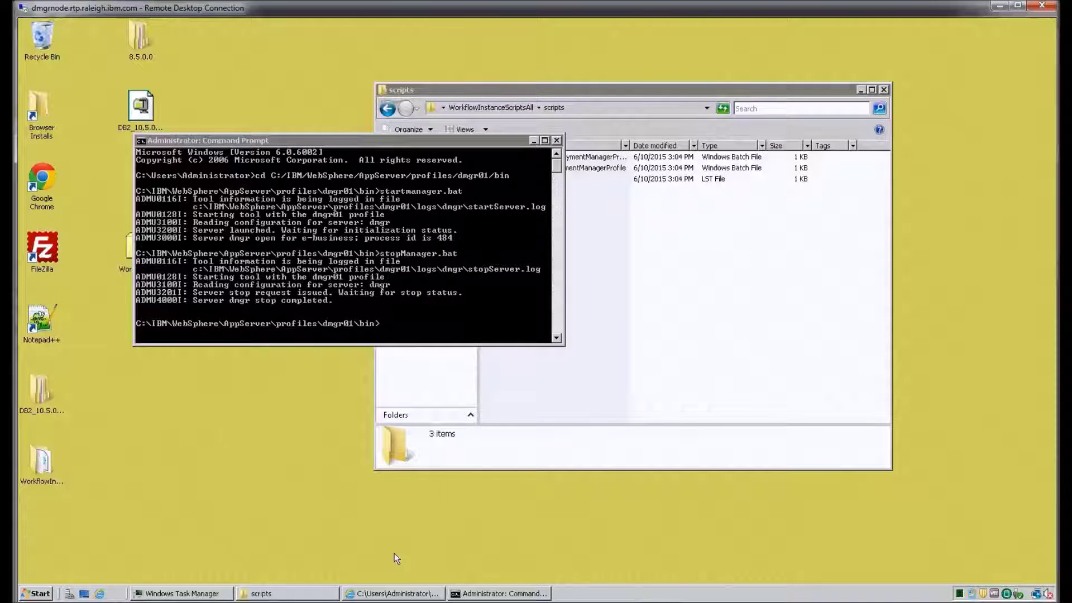
{"action": "left_click", "coordinate": [481, 595]}
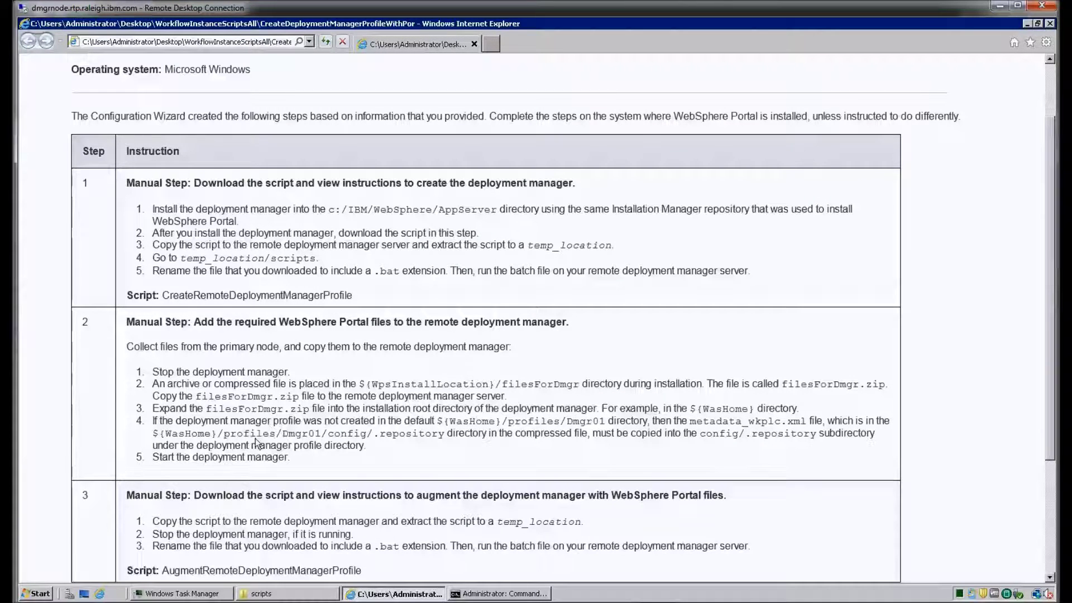
- Highlight the installation root directory phrase and the ${WasHome} reference in the instructions page
{"action": "left_click_drag", "start_coordinate": [365, 413], "coordinate": [596, 415]}
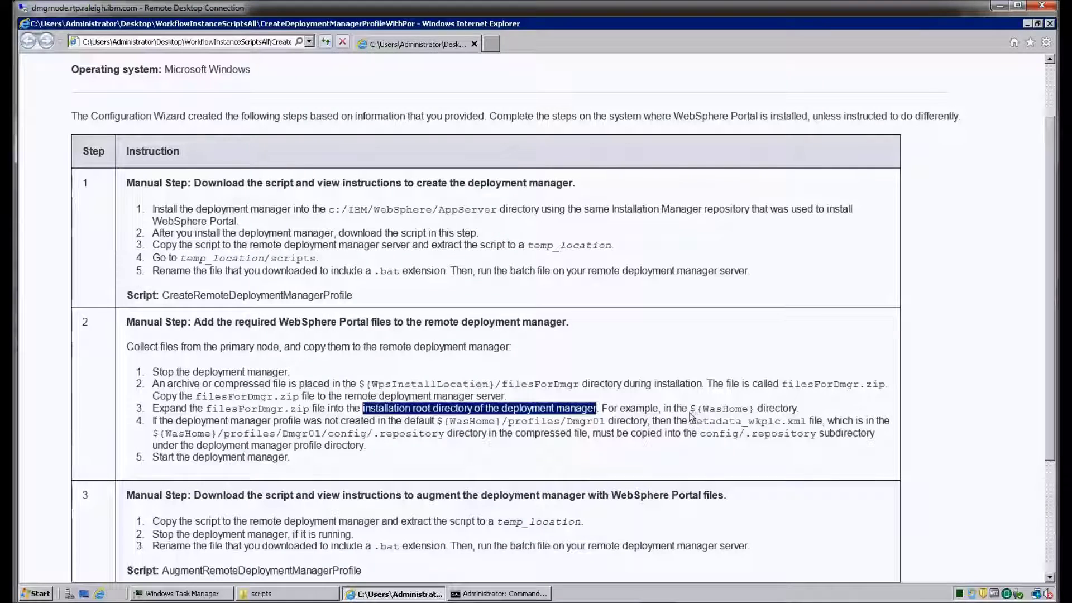
{"action": "left_click_drag", "start_coordinate": [690, 416], "coordinate": [754, 410]}
{"action": "left_click", "coordinate": [756, 408]}
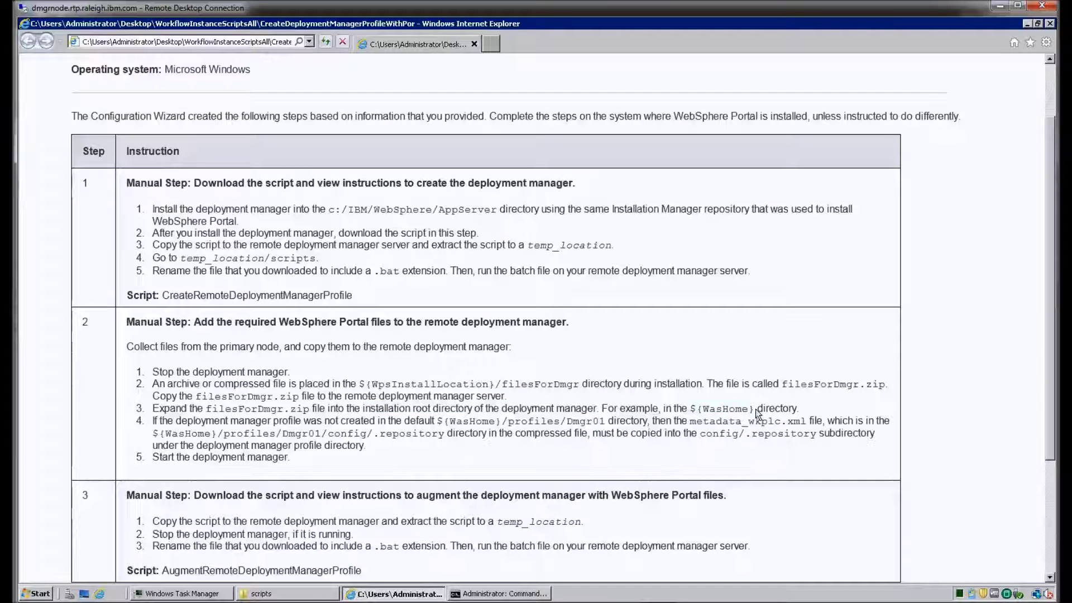
- Reveal the desktop and bring up 7-Zip's Extract to "filesForDmgr\" option for filesForDmgr.zip
{"action": "left_click", "coordinate": [262, 595]}
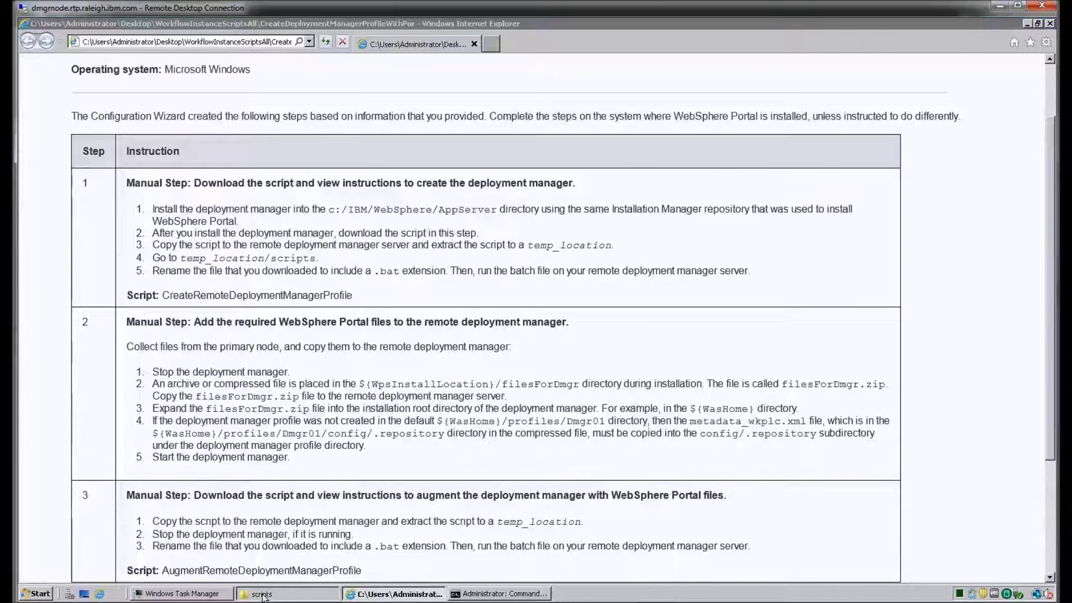
{"action": "left_click", "coordinate": [1012, 29]}
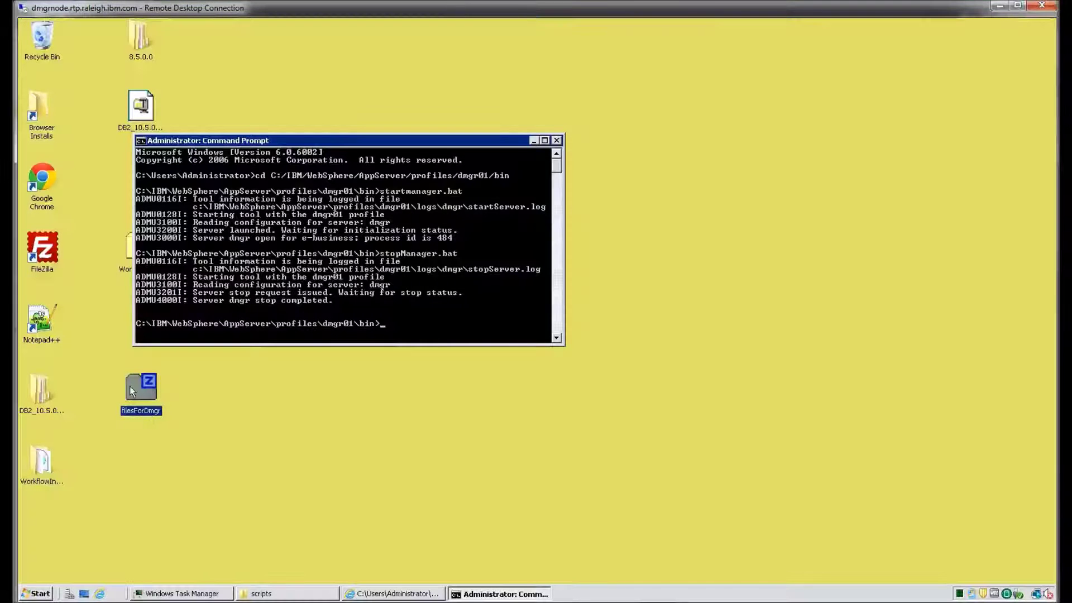
{"action": "right_click", "coordinate": [130, 387]}
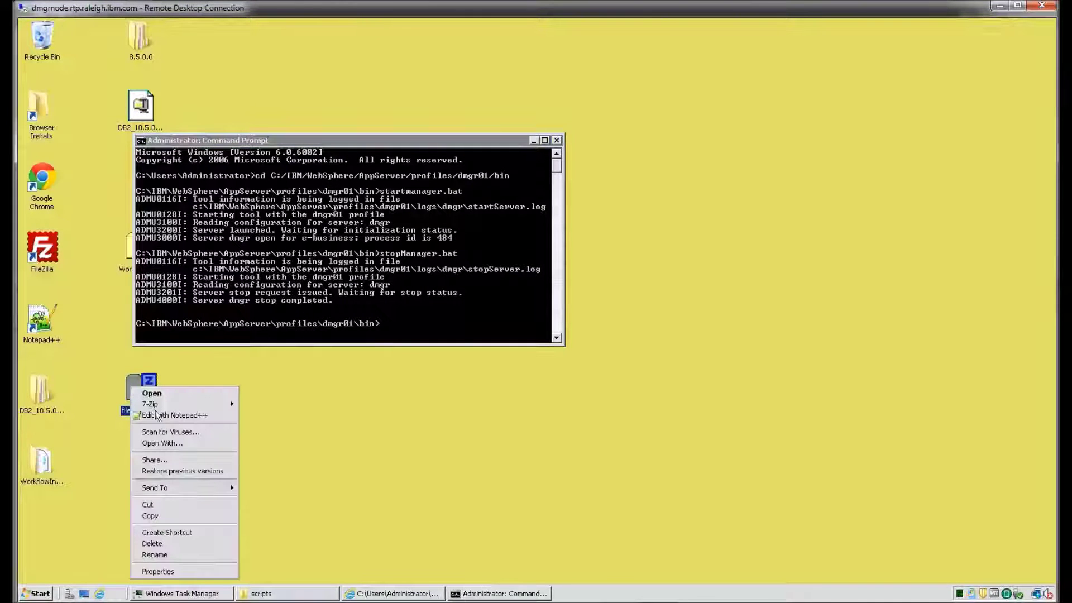
{"action": "mouse_move", "coordinate": [190, 405]}
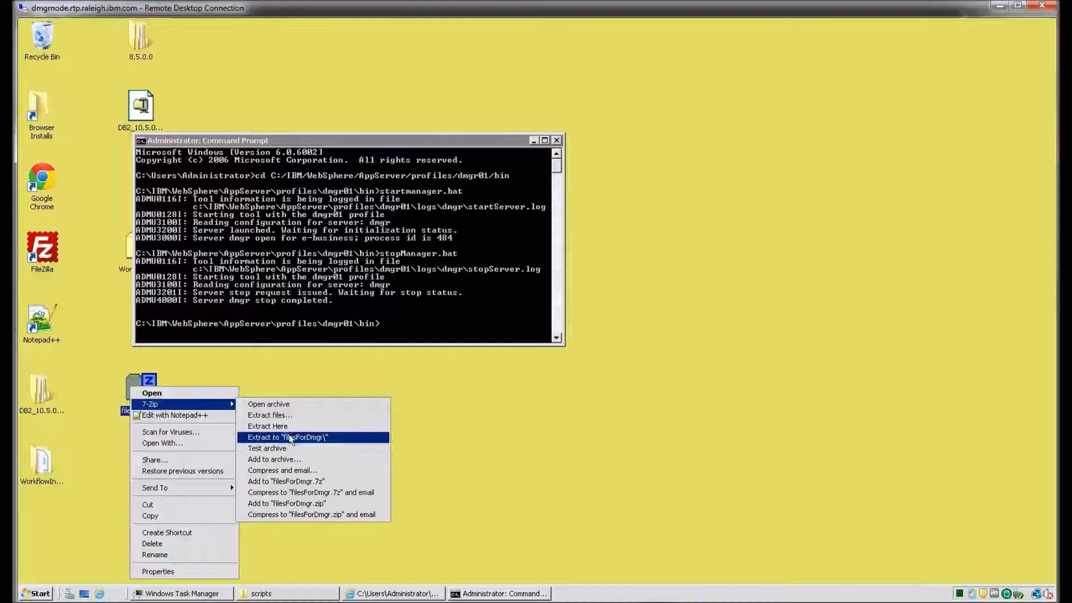
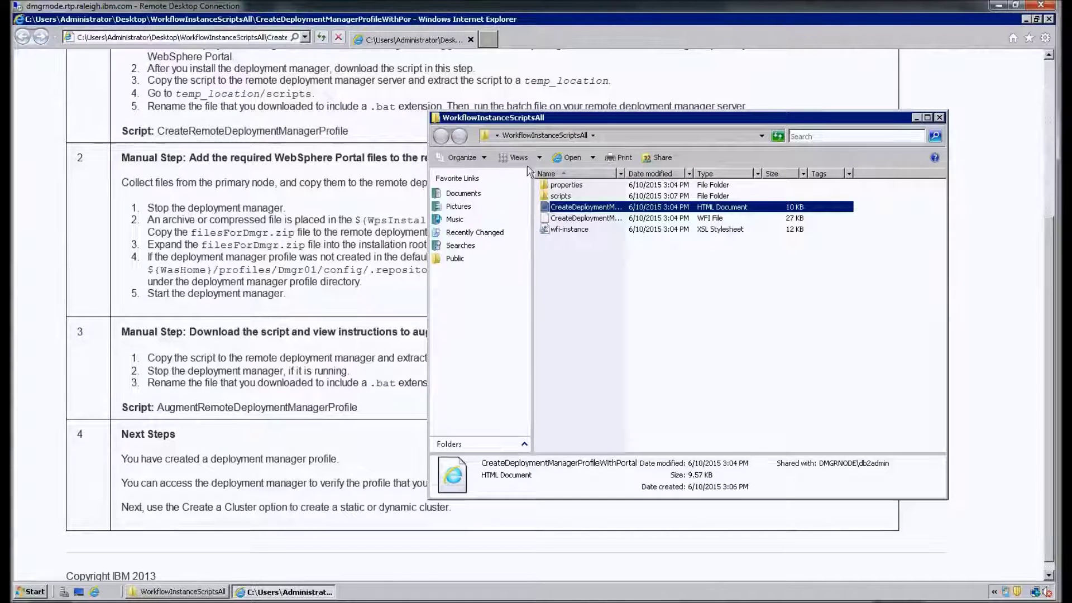
- Open AugmentRemoteDeploymentManagerProfile.bat from the scripts folder in Notepad++
{"action": "left_click", "coordinate": [386, 275]}
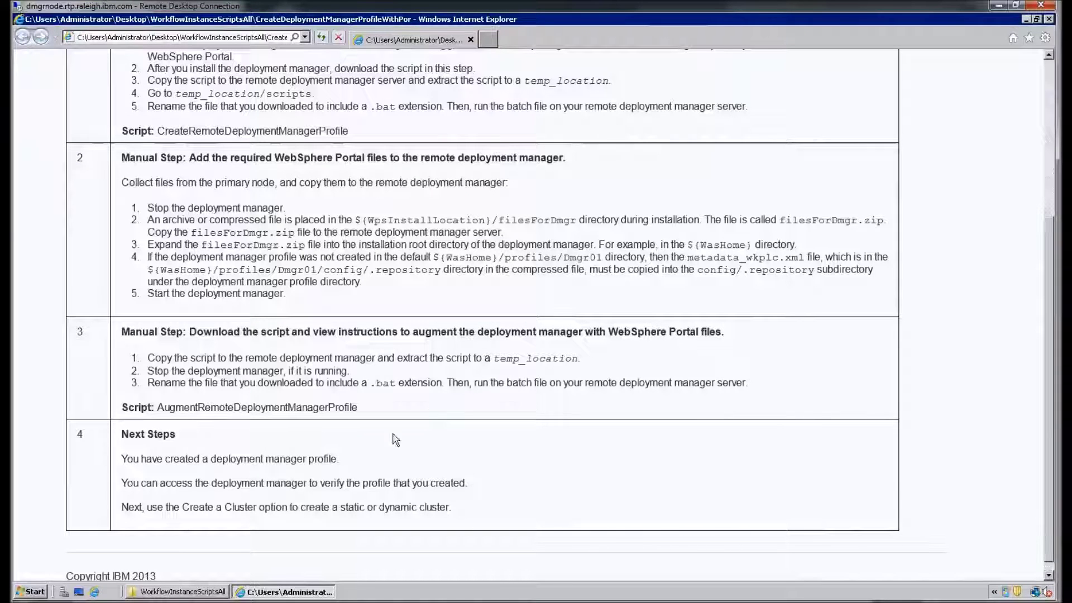
{"action": "left_click", "coordinate": [202, 591]}
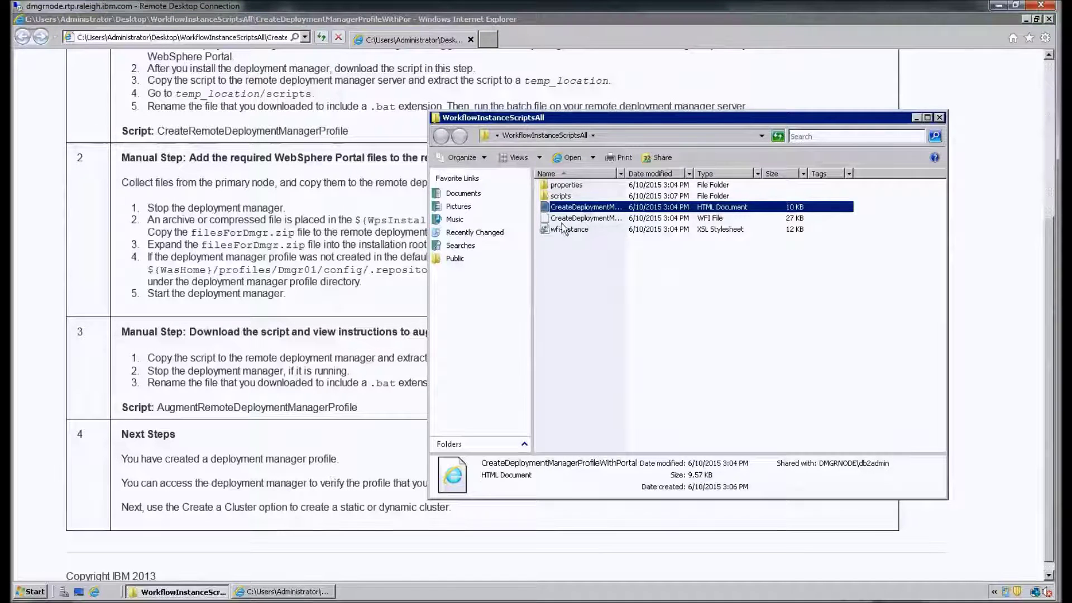
{"action": "double_click", "coordinate": [558, 195]}
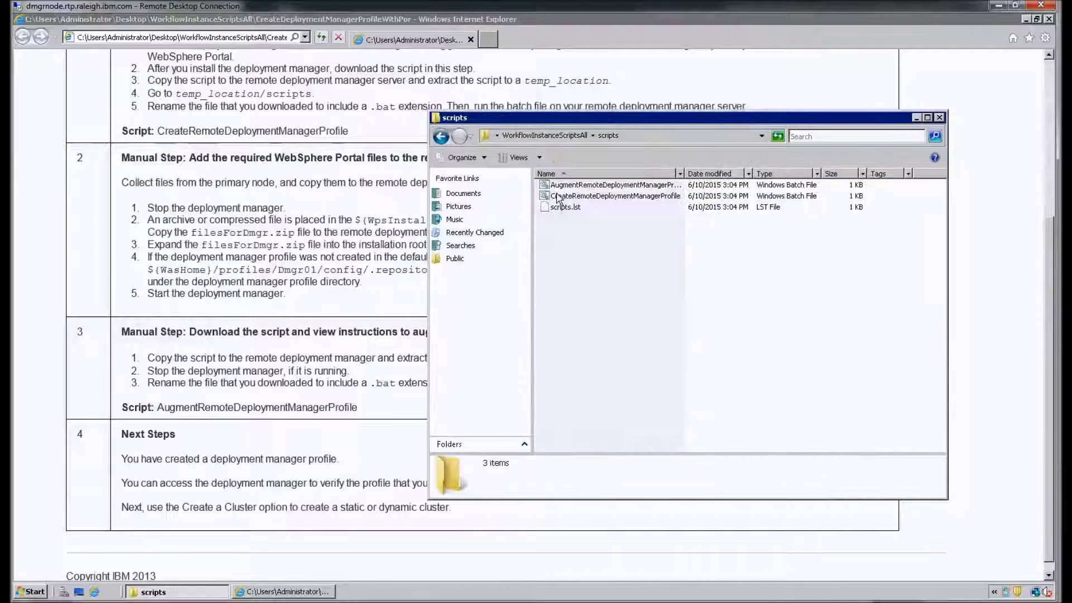
{"action": "left_click", "coordinate": [567, 186]}
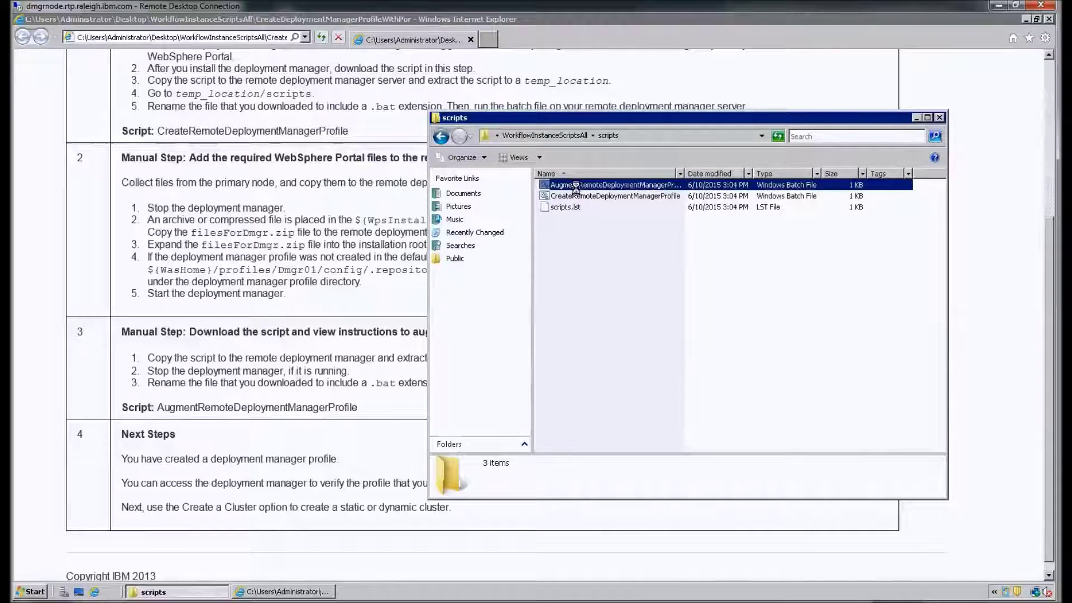
{"action": "right_click", "coordinate": [566, 183]}
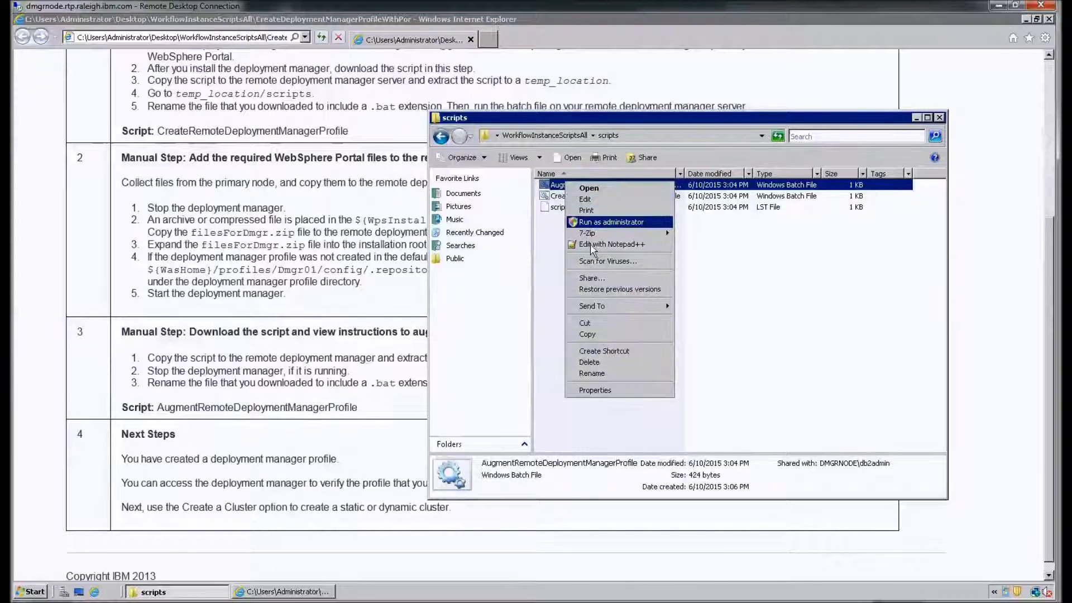
{"action": "left_click", "coordinate": [594, 246]}
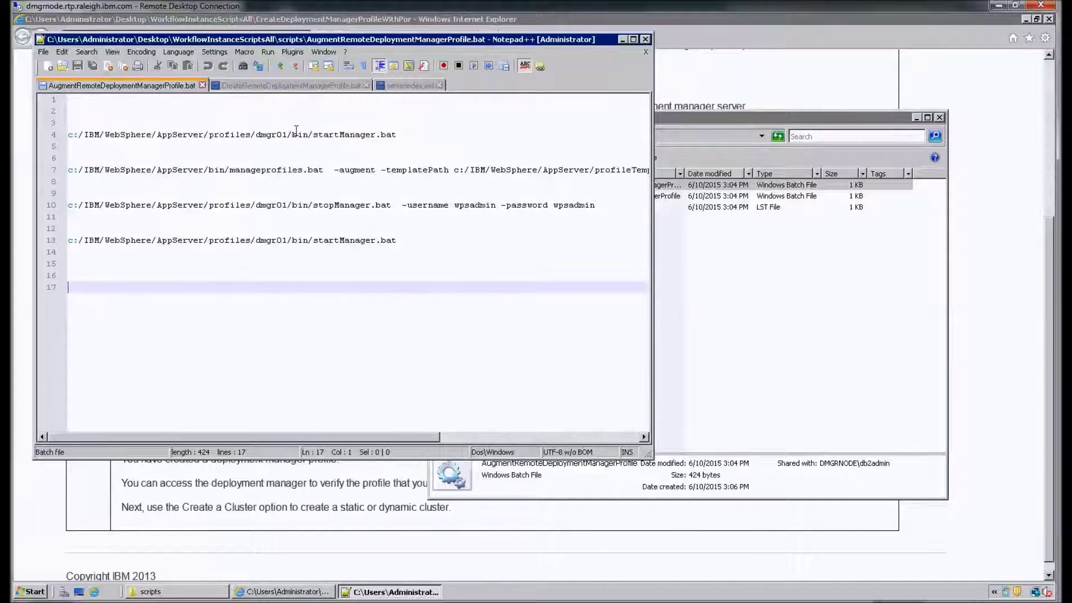
- Switch Command Prompt to the C:/IBM/WebSphere/Appserver/bin directory
{"action": "left_click", "coordinate": [401, 137]}
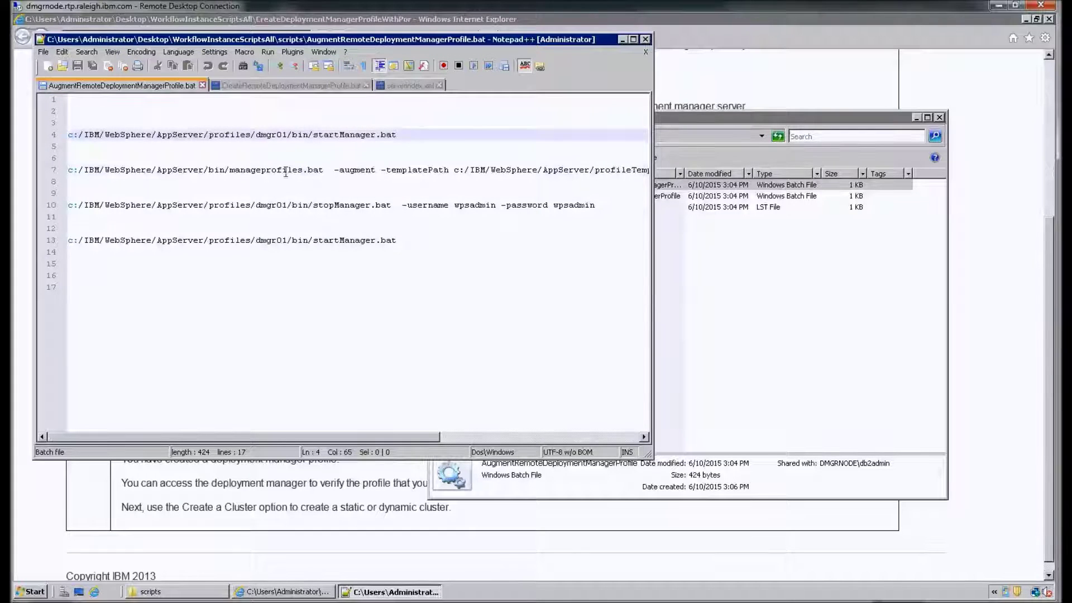
{"action": "left_click", "coordinate": [384, 171]}
{"action": "left_click_drag", "start_coordinate": [230, 170], "coordinate": [665, 169]}
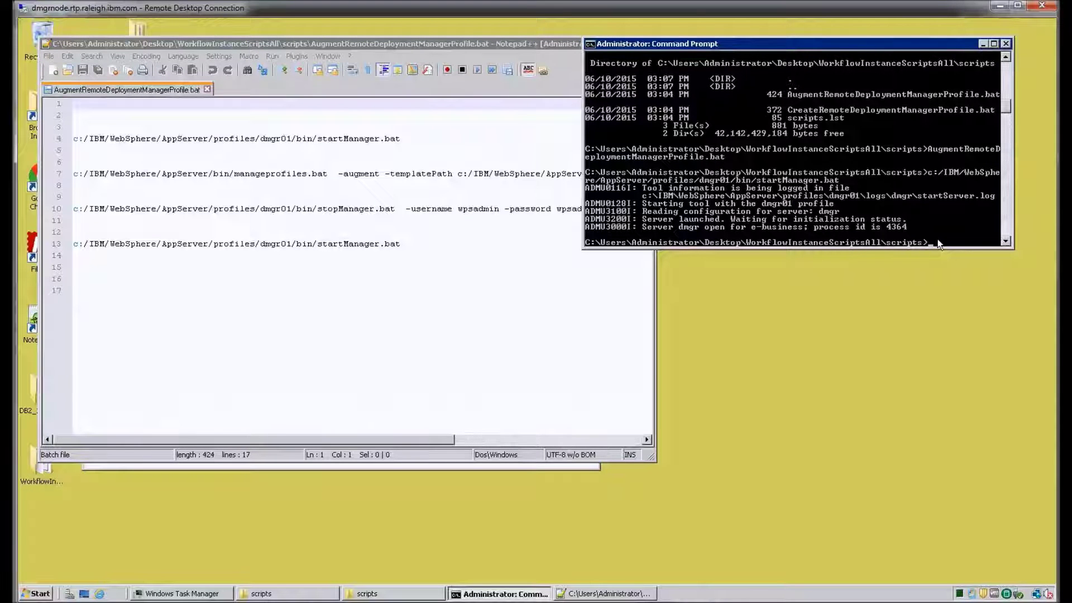
{"action": "type", "text": "cd C:/IBM/WebSphere/Appserver/bin"}
{"action": "key", "text": "Return"}
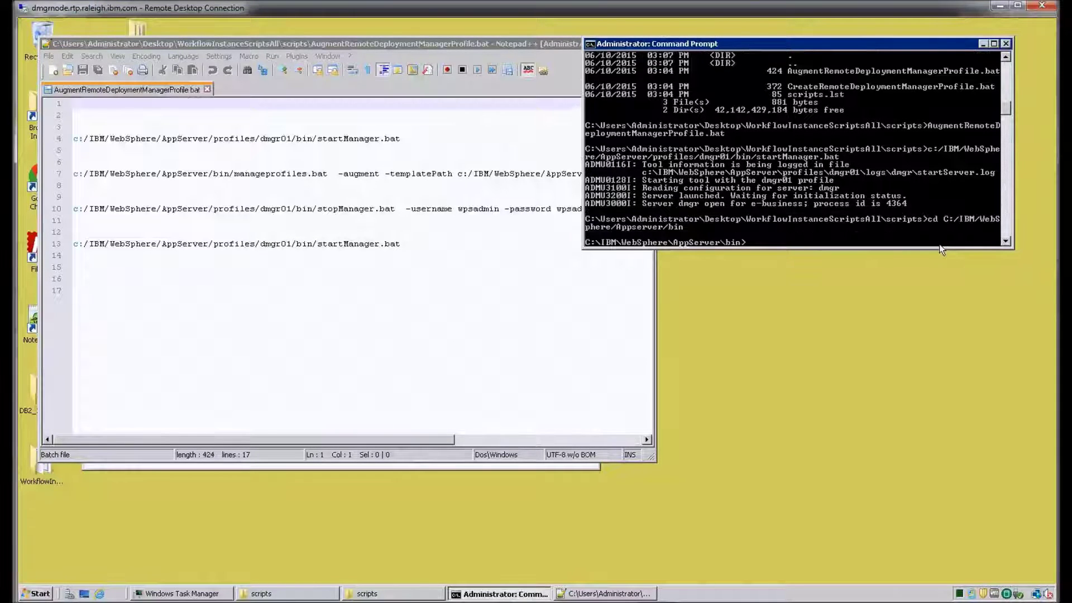
- Copy the line-7 manageprofiles -augment command for dmgr01 into Command Prompt and run it
{"action": "type", "text": "manag"}
{"action": "key", "text": "BackSpace"}
{"action": "key", "text": "BackSpace"}
{"action": "key", "text": "BackSpace"}
{"action": "key", "text": "BackSpace"}
{"action": "key", "text": "BackSpace"}
{"action": "left_click", "coordinate": [468, 175]}
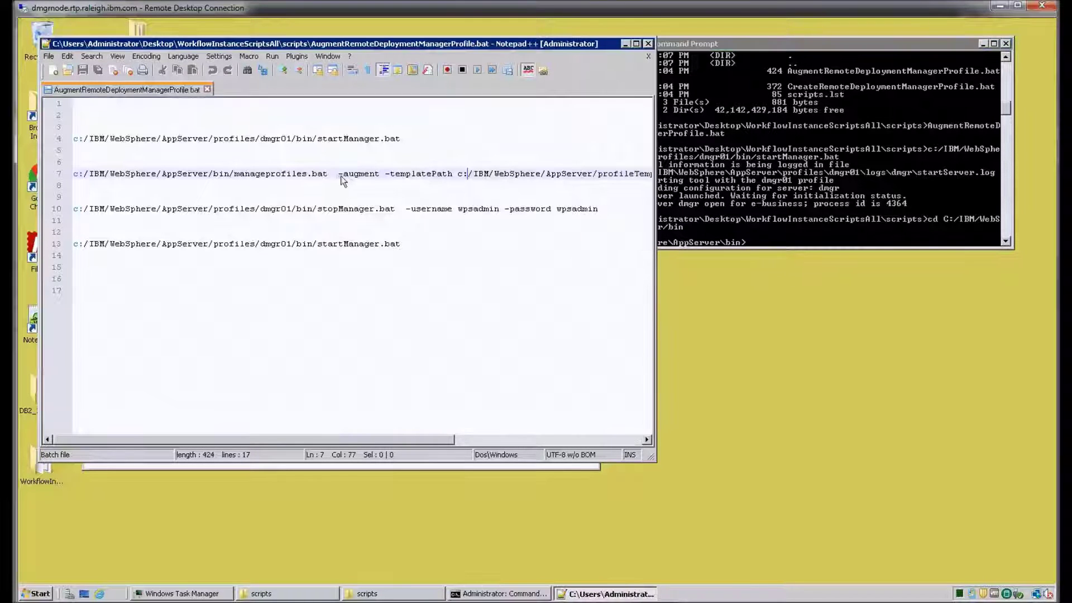
{"action": "left_click", "coordinate": [235, 175]}
{"action": "left_click_drag", "start_coordinate": [234, 176], "coordinate": [671, 175]}
{"action": "key", "text": "ctrl+c"}
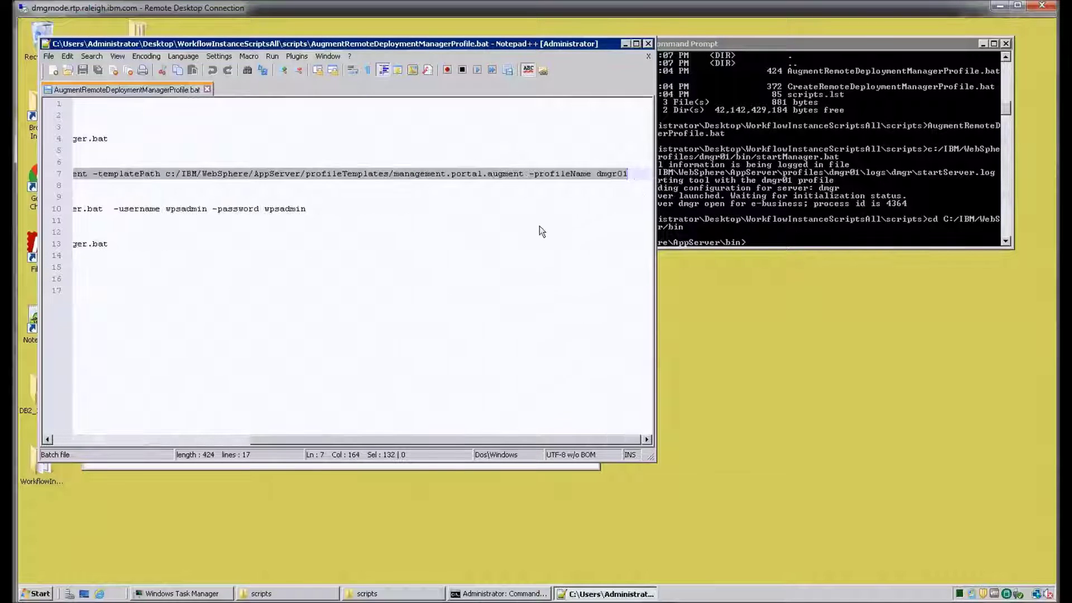
{"action": "left_click", "coordinate": [750, 244]}
{"action": "right_click", "coordinate": [754, 247]}
{"action": "left_click", "coordinate": [763, 268]}
{"action": "key", "text": "Return"}
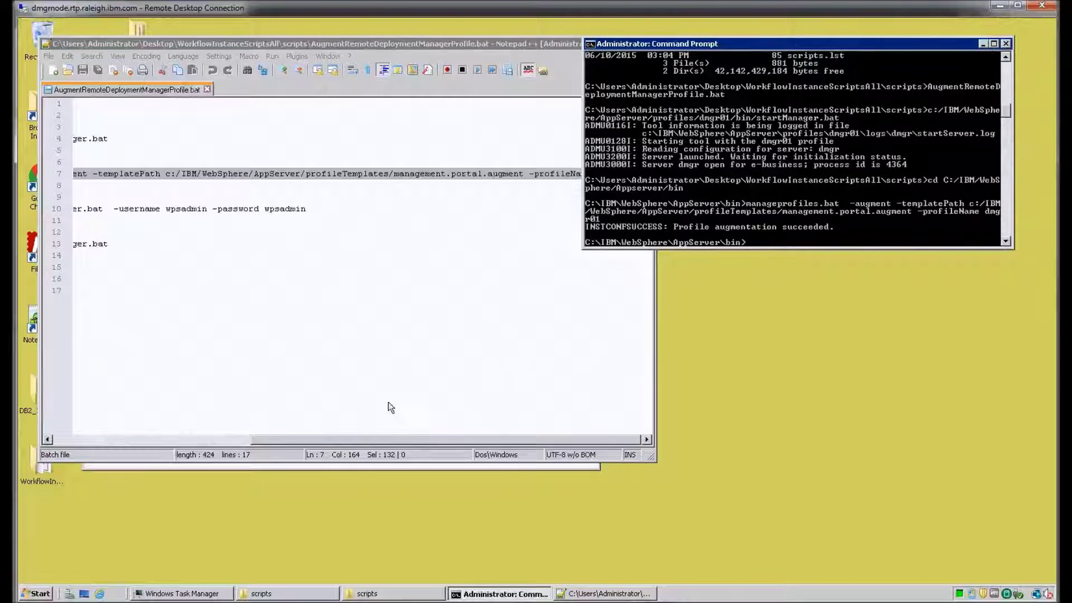
{"action": "left_click_drag", "start_coordinate": [326, 440], "coordinate": [50, 436]}
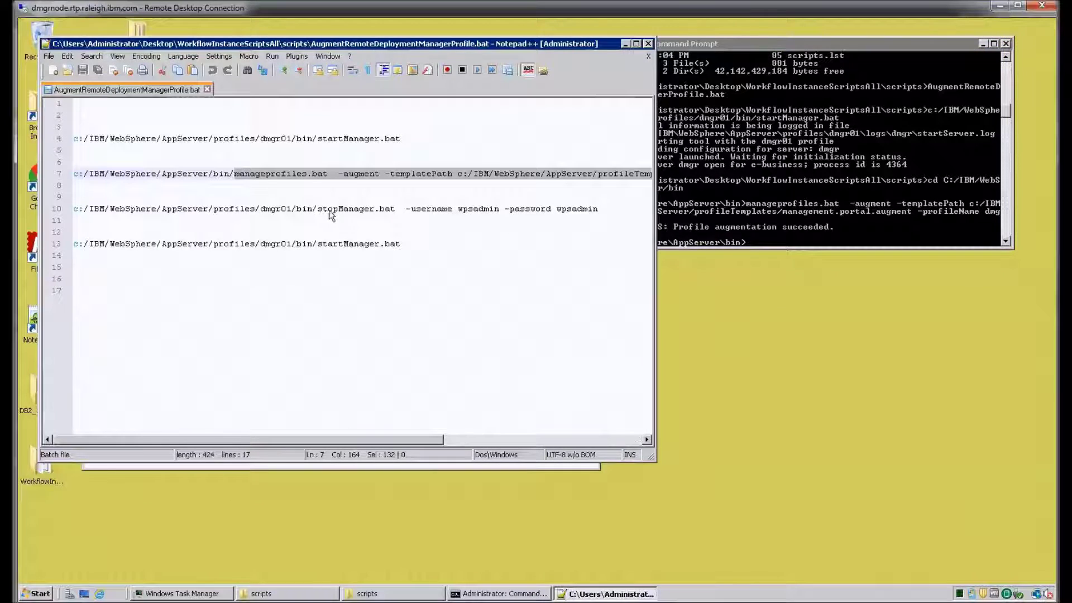
- From profiles/dmgr01/bin, stop the deployment manager with stopmanager.bat using the admin credentials
{"action": "left_click", "coordinate": [821, 244]}
{"action": "type", "text": "cd .."}
{"action": "key", "text": "Return"}
{"action": "type", "text": "cd"}
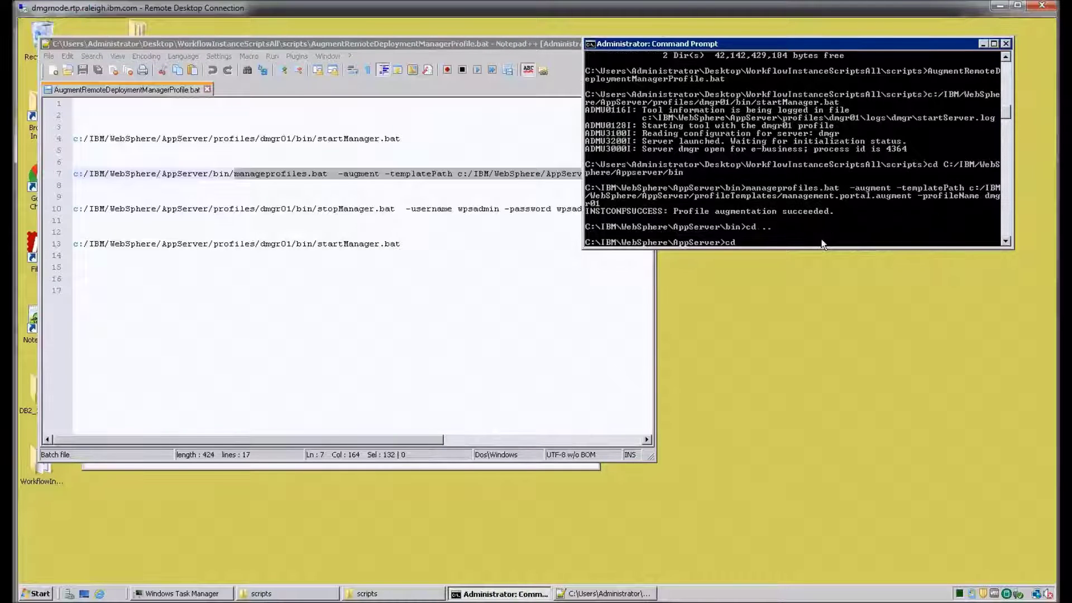
{"action": "type", "text": " profiles/dmgr"}
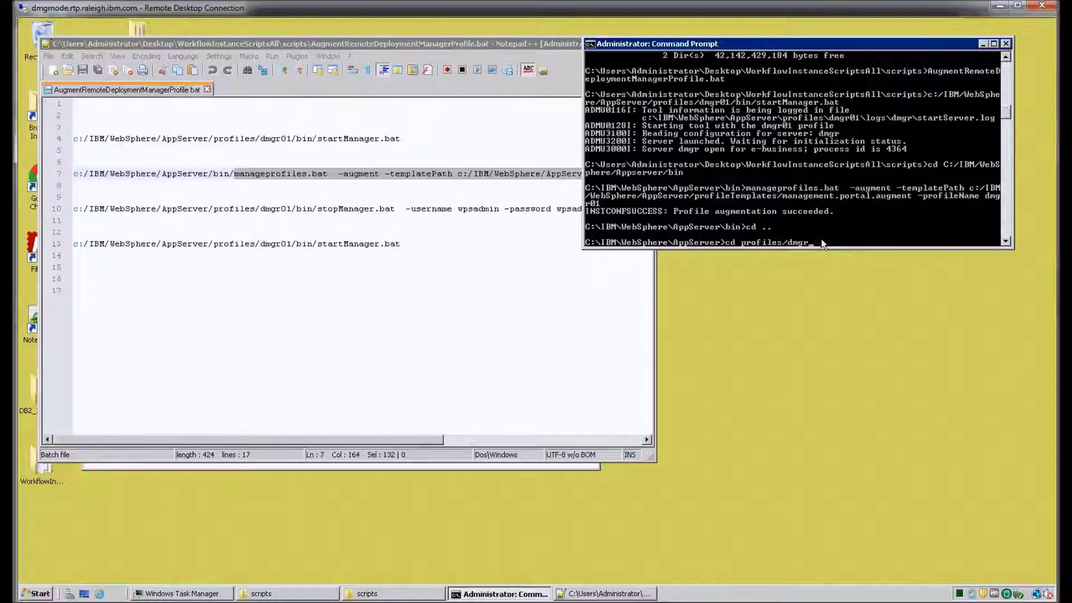
{"action": "type", "text": "01/bin"}
{"action": "key", "text": "Return"}
{"action": "type", "text": "stopmanager.bat -user wpsamdin"}
{"action": "key", "text": "BackSpace"}
{"action": "key", "text": "BackSpace"}
{"action": "key", "text": "BackSpace"}
{"action": "key", "text": "BackSpace"}
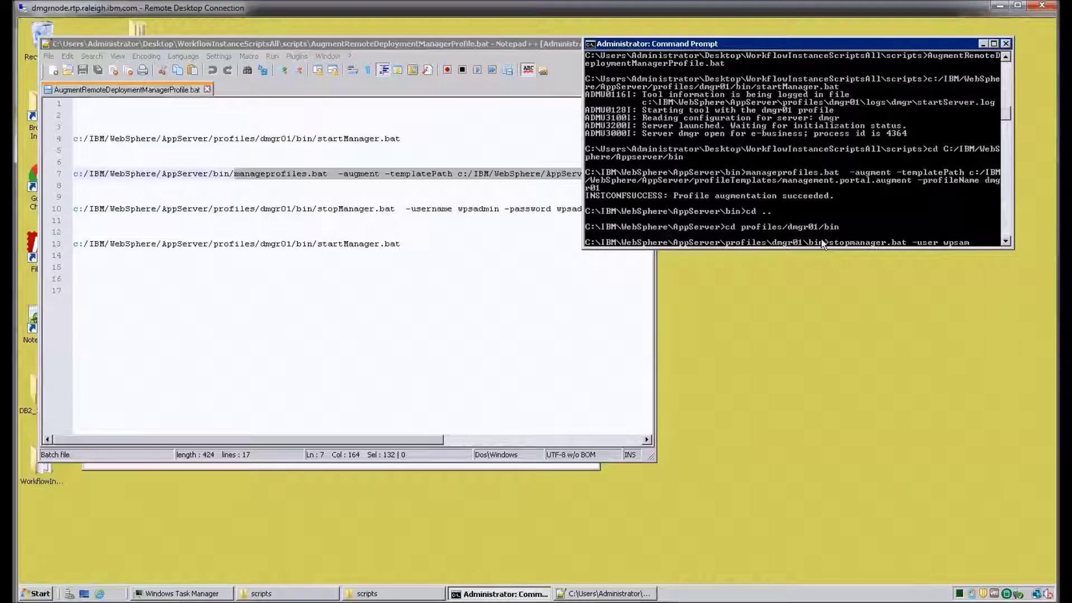
{"action": "type", "text": "in -passw"}
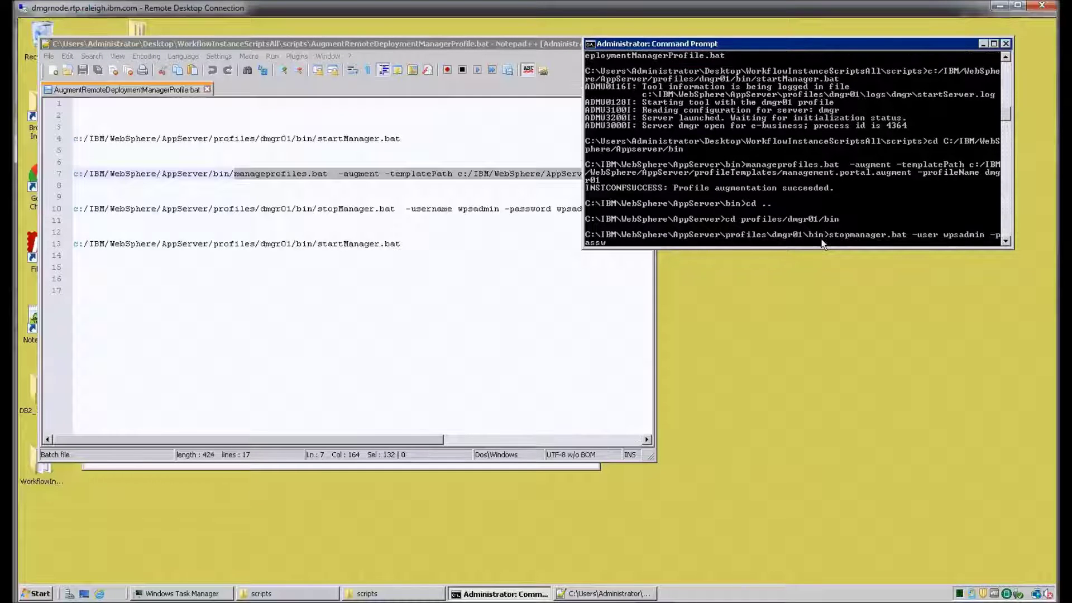
{"action": "key", "text": "Return"}
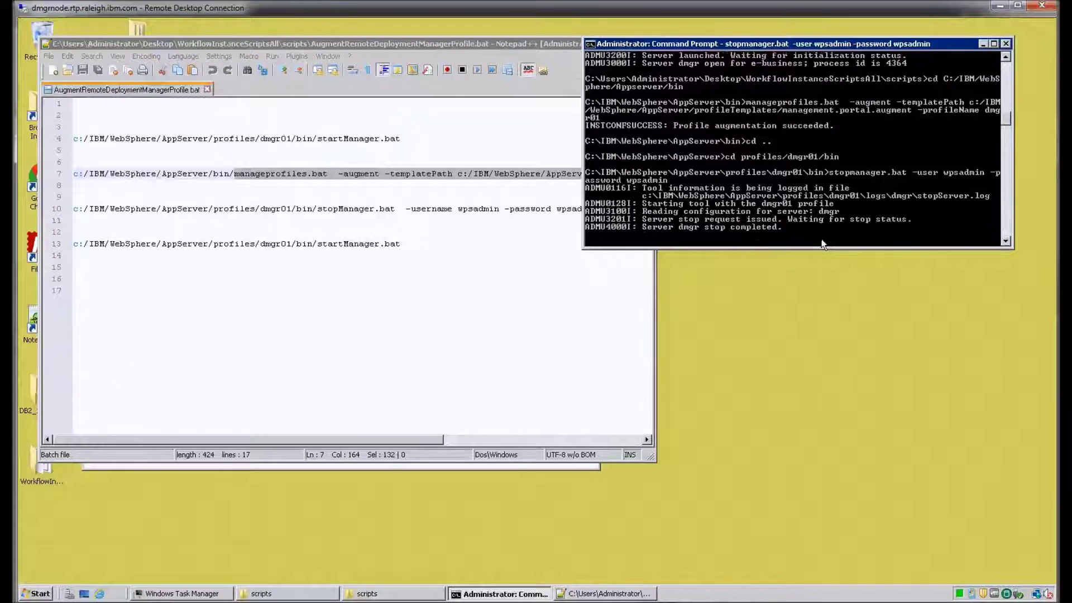
- Start the deployment manager again with startmanager.bat and open a new Internet Explorer window
{"action": "type", "text": "startmanager.bat"}
{"action": "key", "text": "Return"}
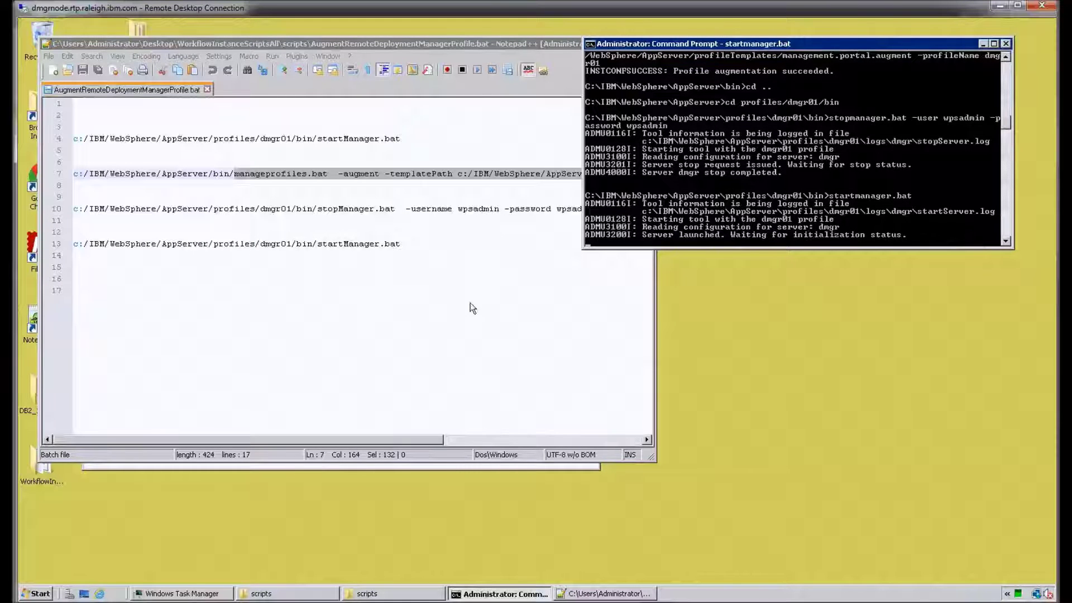
{"action": "left_click", "coordinate": [472, 342]}
{"action": "left_click", "coordinate": [738, 206]}
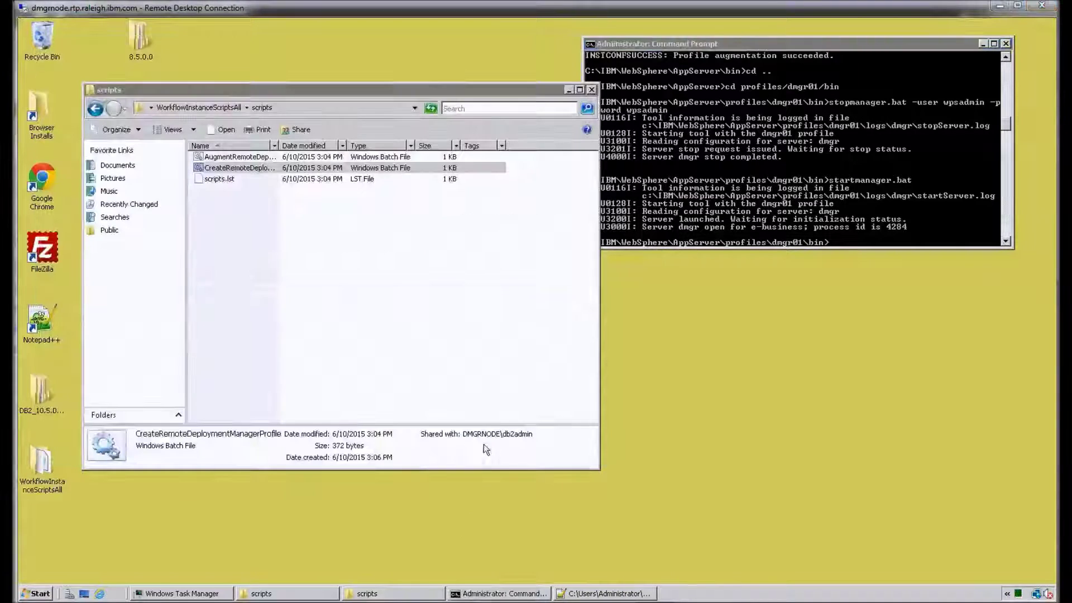
{"action": "left_click", "coordinate": [100, 593]}
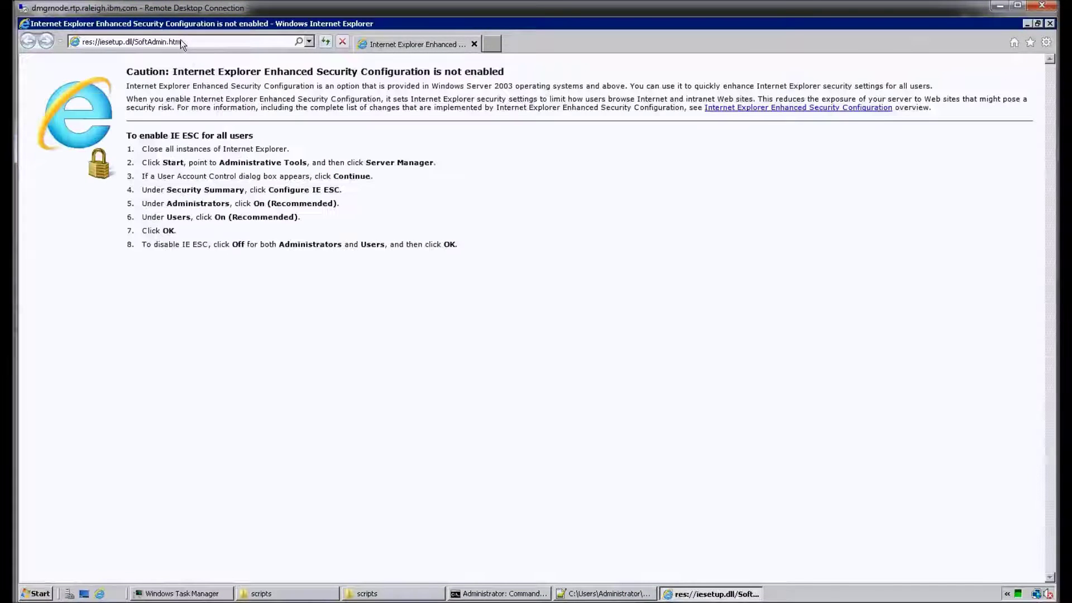
- Log in to the dmgrnode:9060/ibm/console admin console, log out, and close Internet Explorer
{"action": "left_click", "coordinate": [203, 39]}
{"action": "type", "text": "d"}
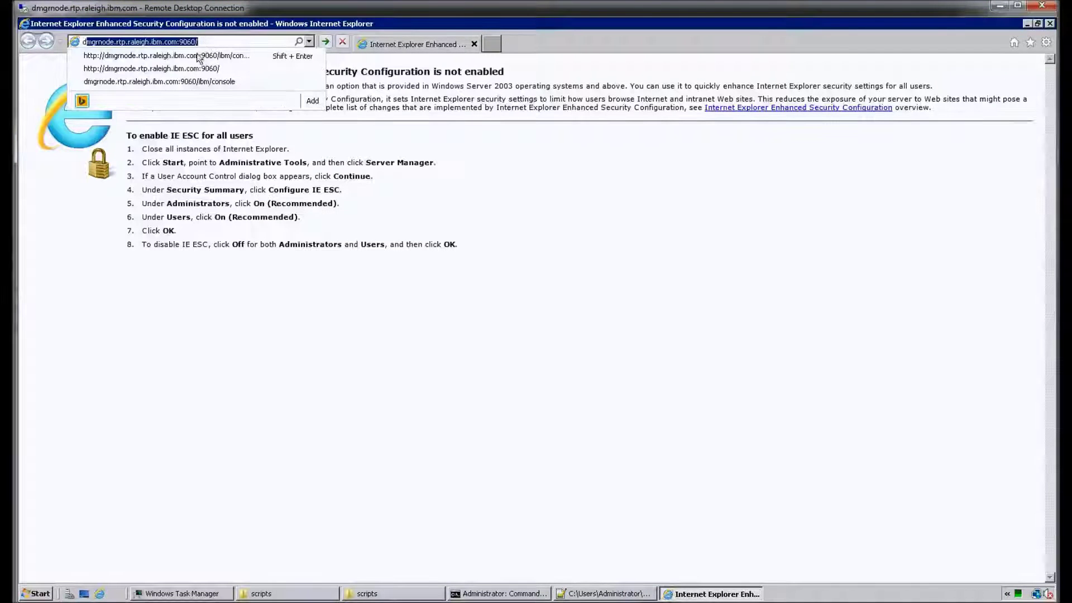
{"action": "key", "text": "Down"}
{"action": "key", "text": "Down"}
{"action": "key", "text": "Down"}
{"action": "key", "text": "Return"}
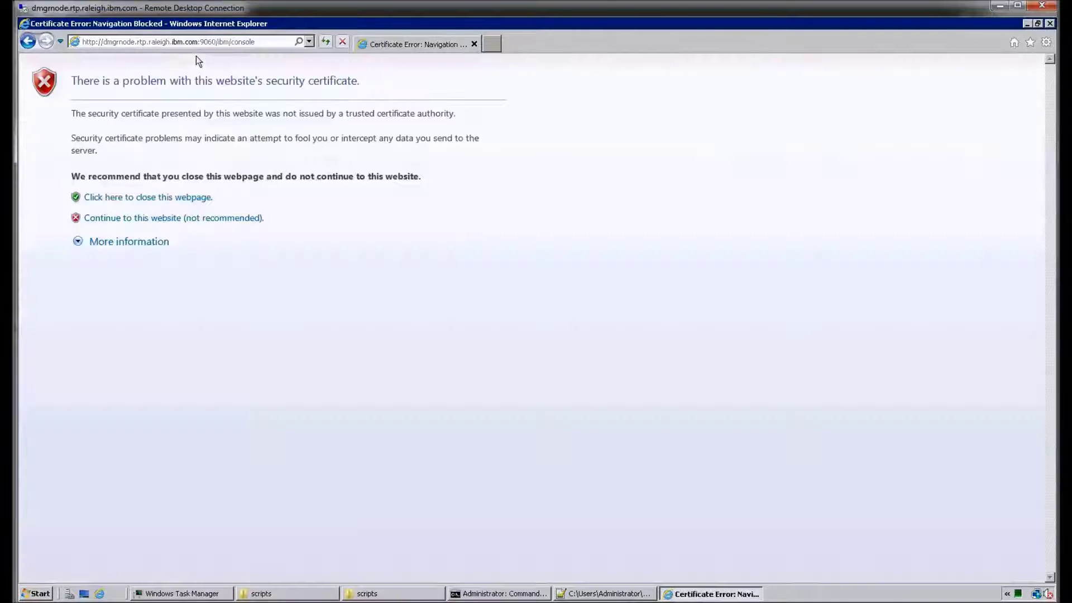
{"action": "left_click", "coordinate": [162, 218]}
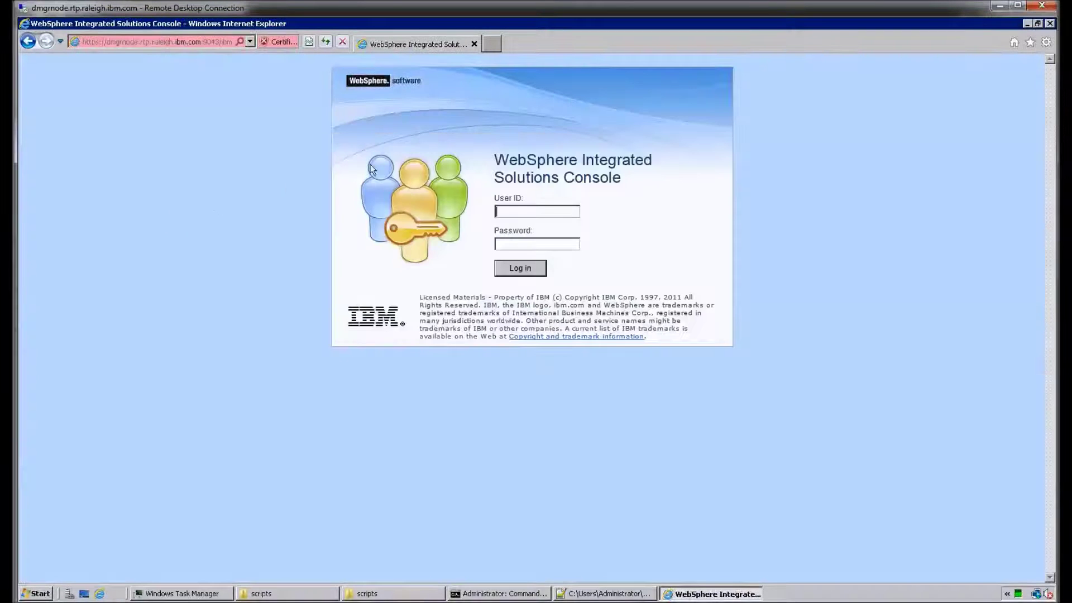
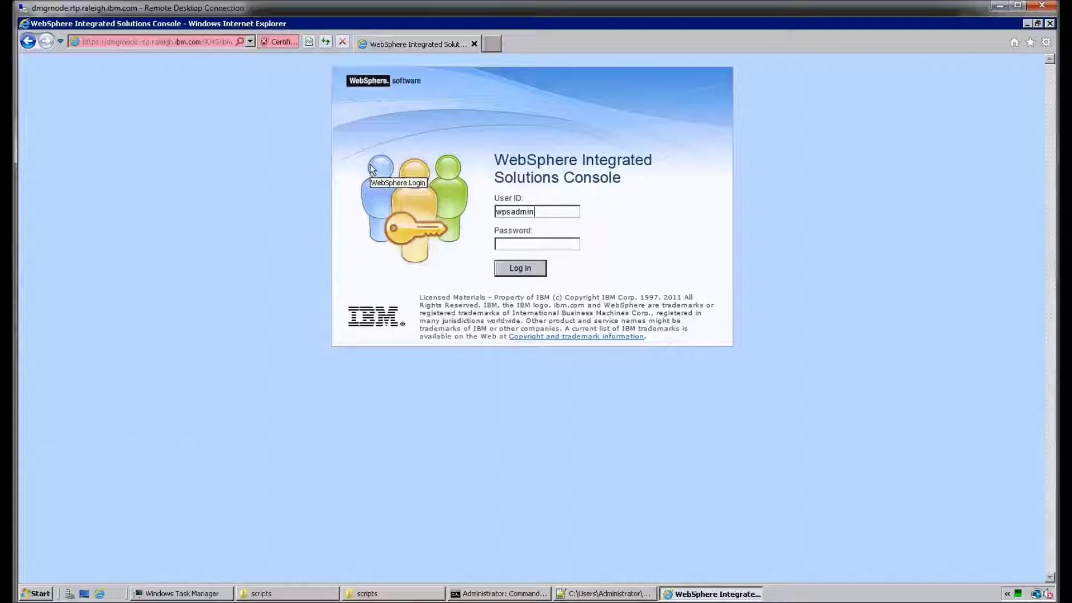
{"action": "key", "text": "Return"}
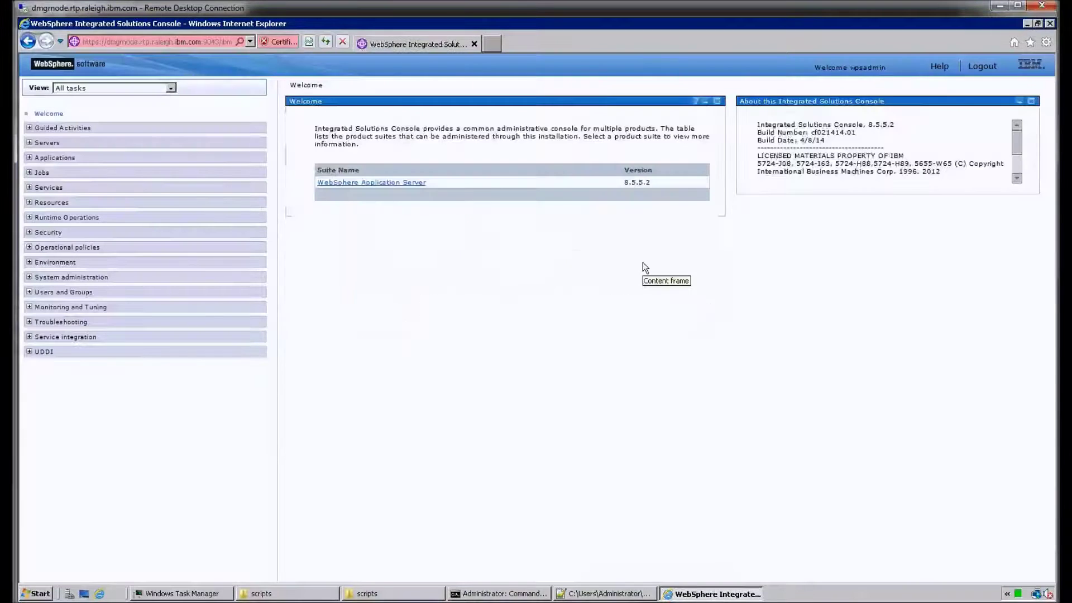
{"action": "left_click", "coordinate": [985, 66]}
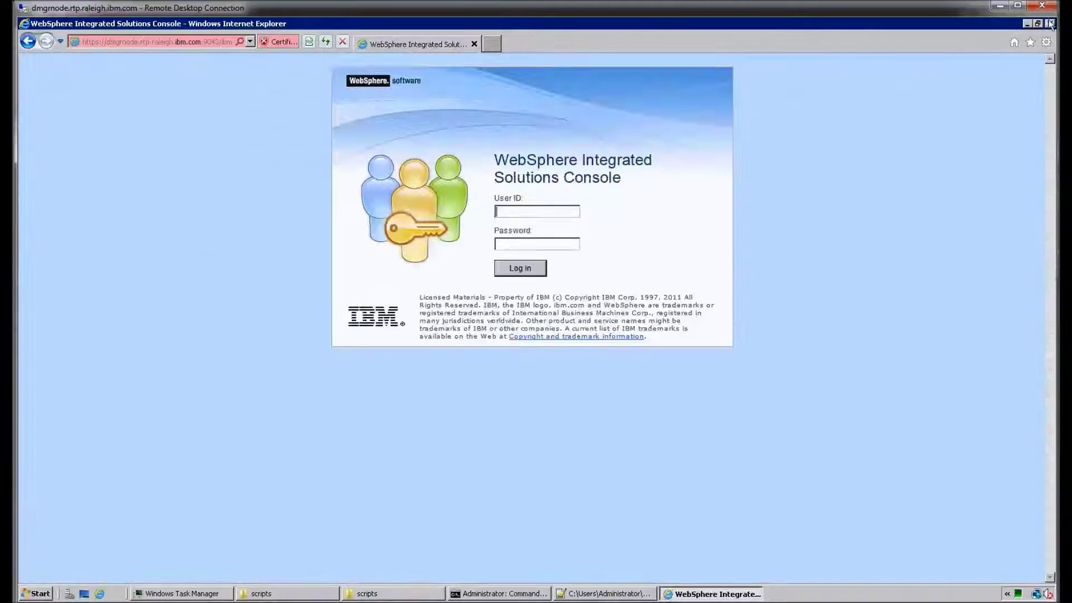
{"action": "left_click", "coordinate": [1050, 24]}
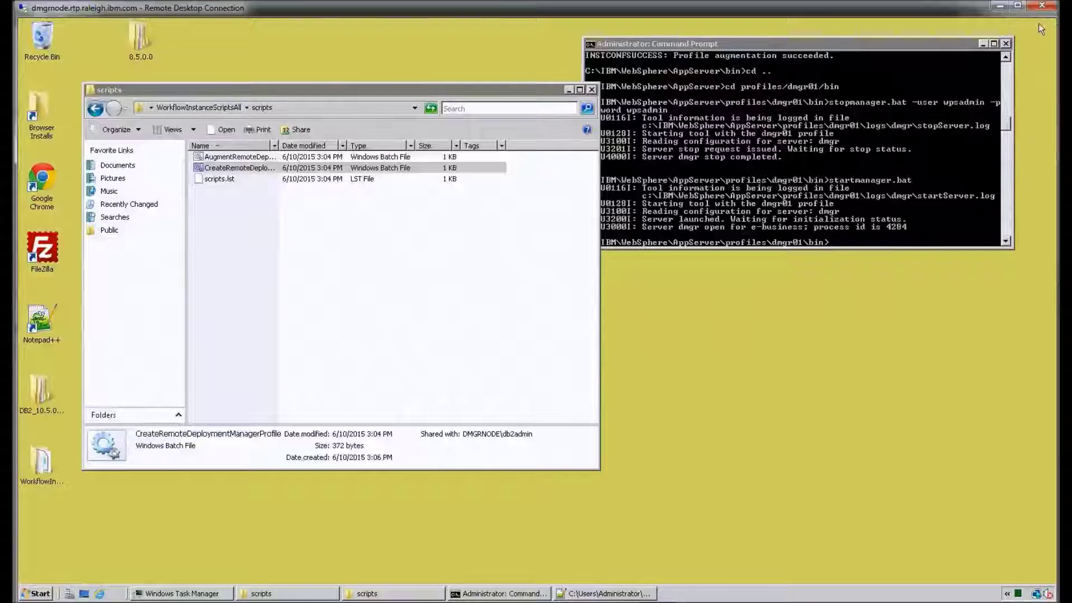
- Close the scripts folder and console, then unlock the primarynode remote session with its password
{"action": "left_click", "coordinate": [593, 91]}
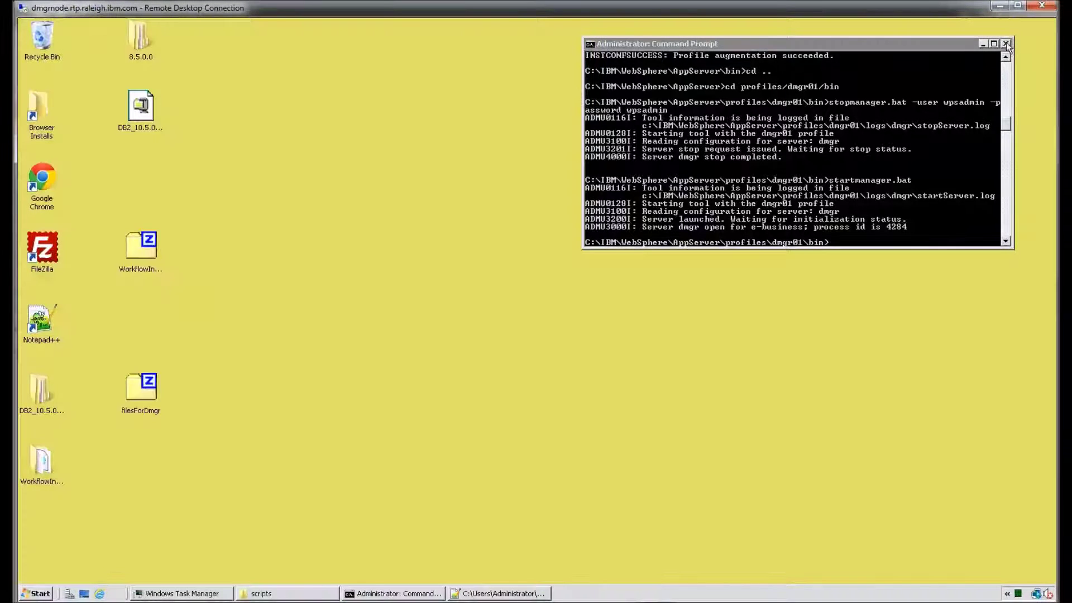
{"action": "left_click", "coordinate": [394, 594]}
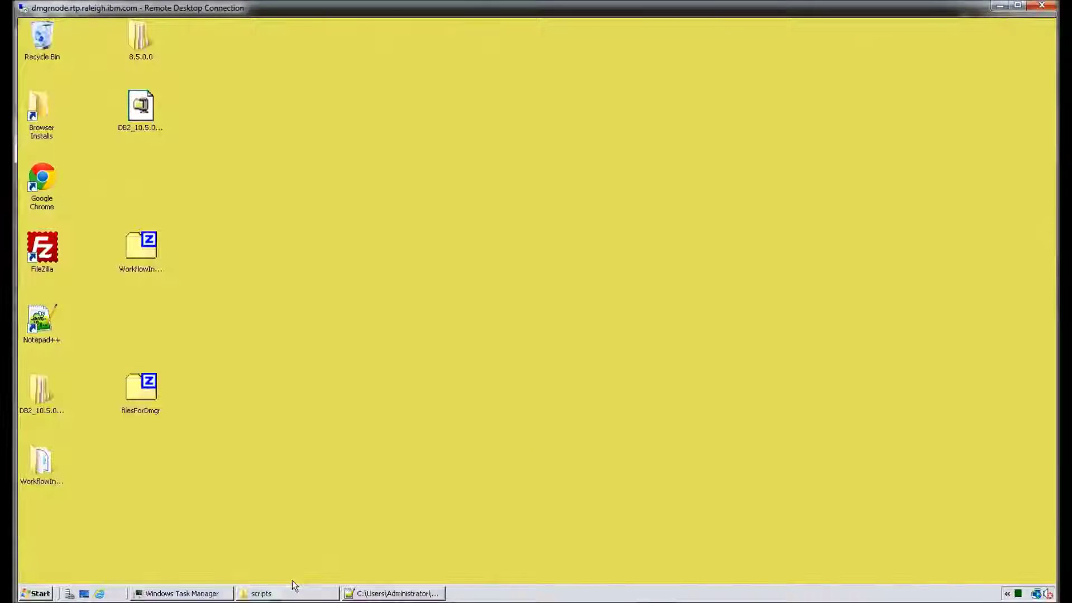
{"action": "mouse_move", "coordinate": [233, 592]}
{"action": "left_click", "coordinate": [112, 564]}
{"action": "type", "text": "******"}
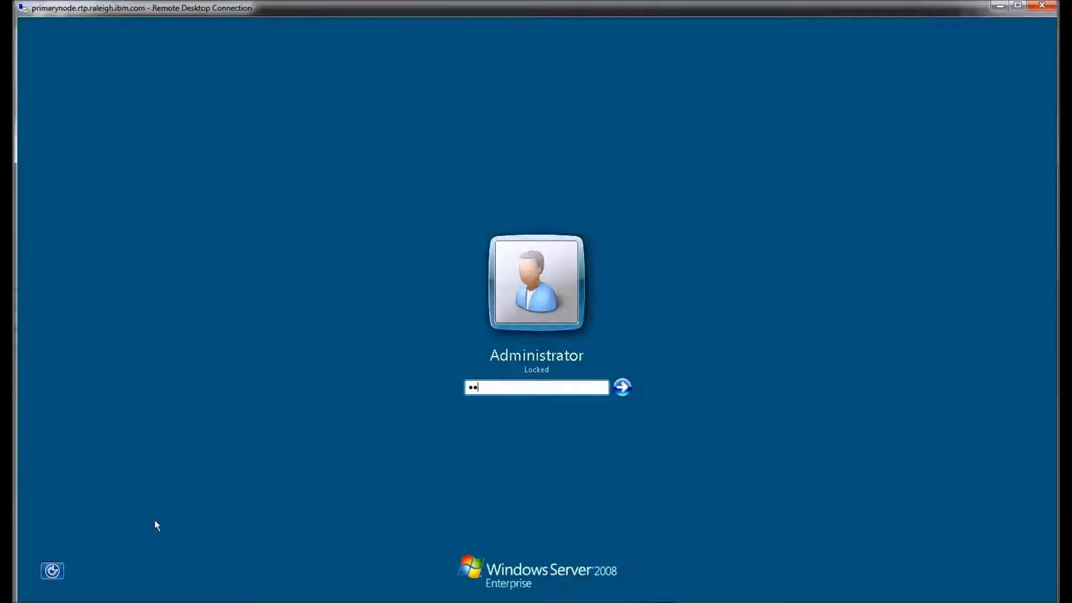
{"action": "type", "text": "***"}
{"action": "key", "text": "Return"}
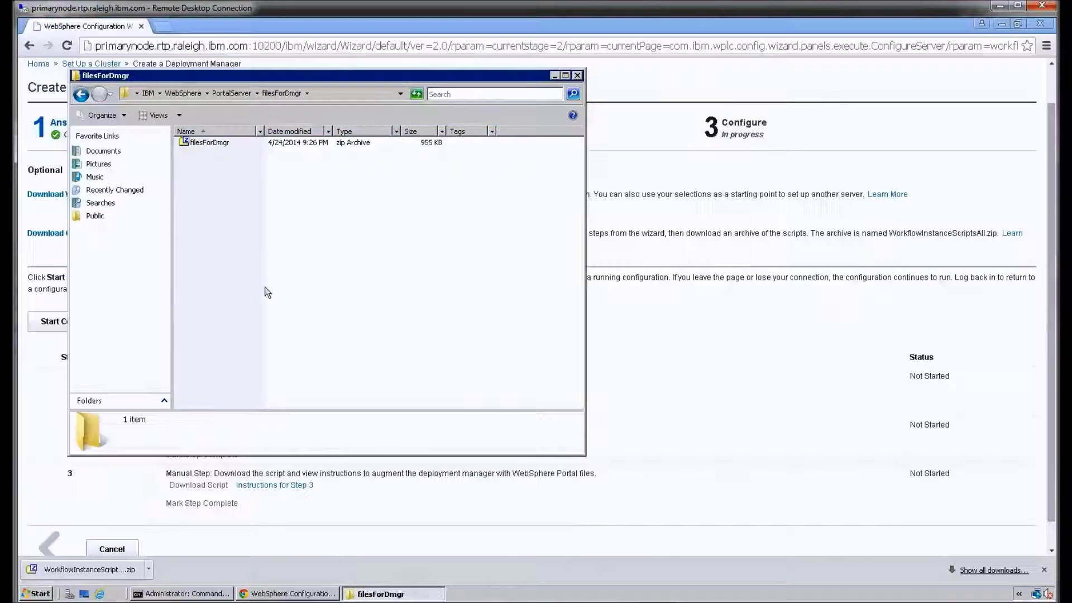
{"action": "left_click", "coordinate": [578, 75]}
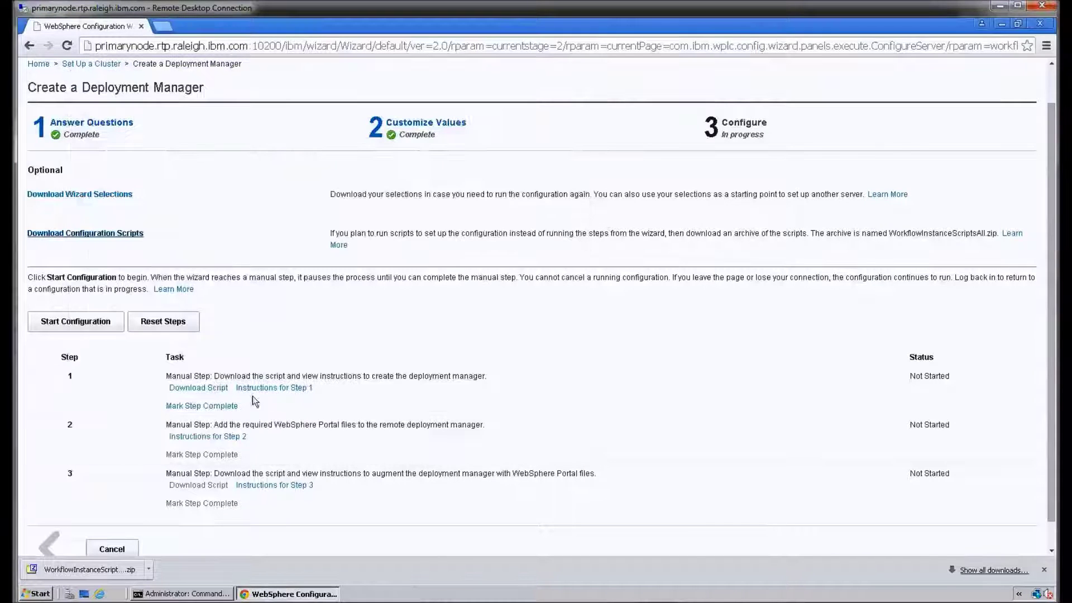
- Mark steps 1, 2 and 3 of Create a Deployment Manager as Complete
{"action": "left_click", "coordinate": [203, 407]}
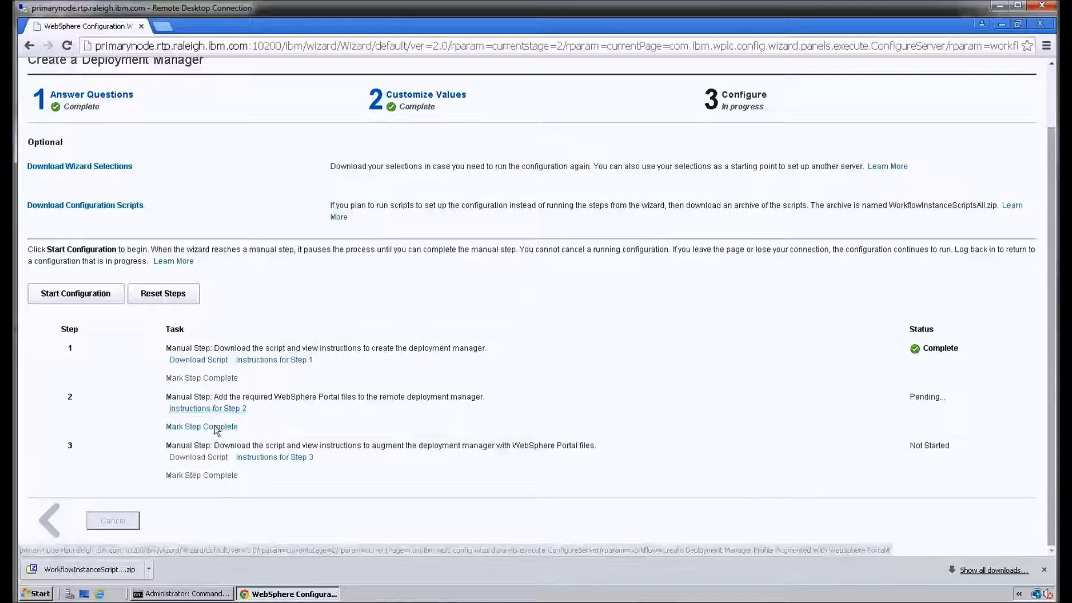
{"action": "left_click", "coordinate": [207, 428]}
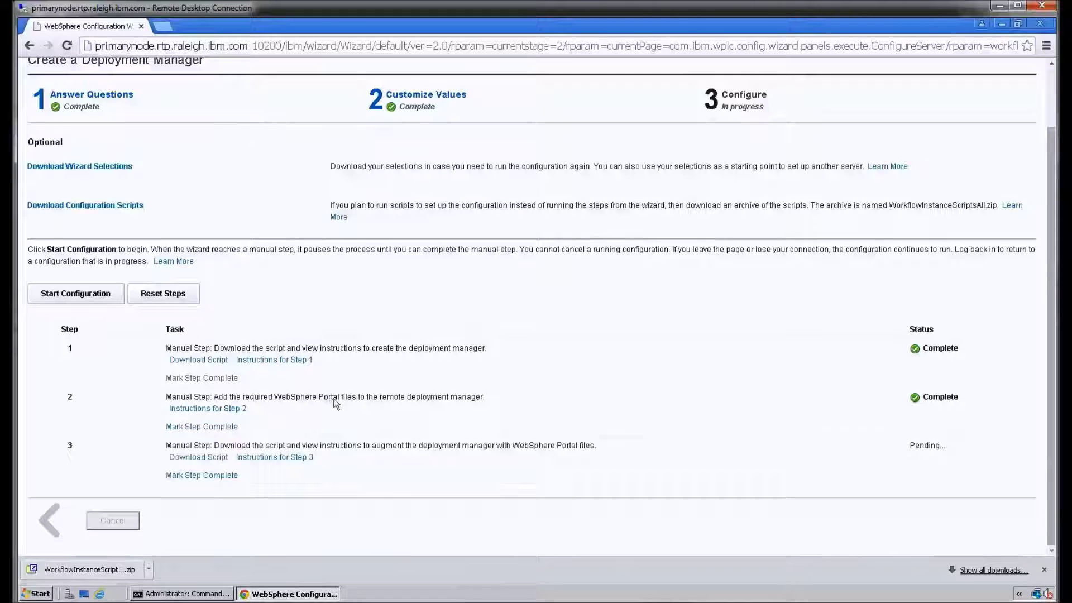
{"action": "left_click", "coordinate": [202, 476]}
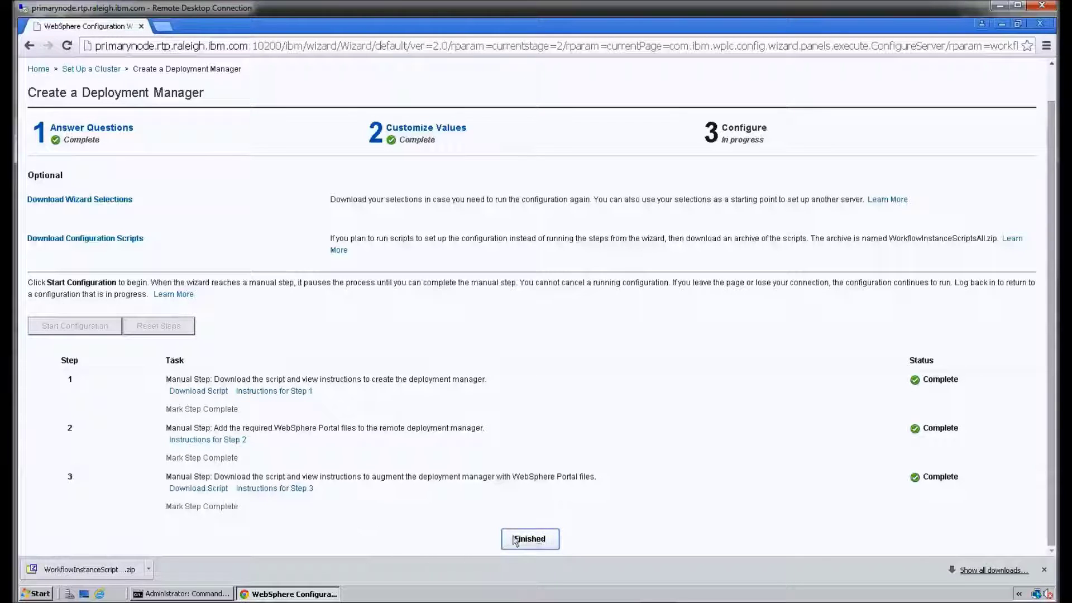
- Finish the wizard and close the 'Configuration completed successfully' summary dialog
{"action": "left_click", "coordinate": [535, 540]}
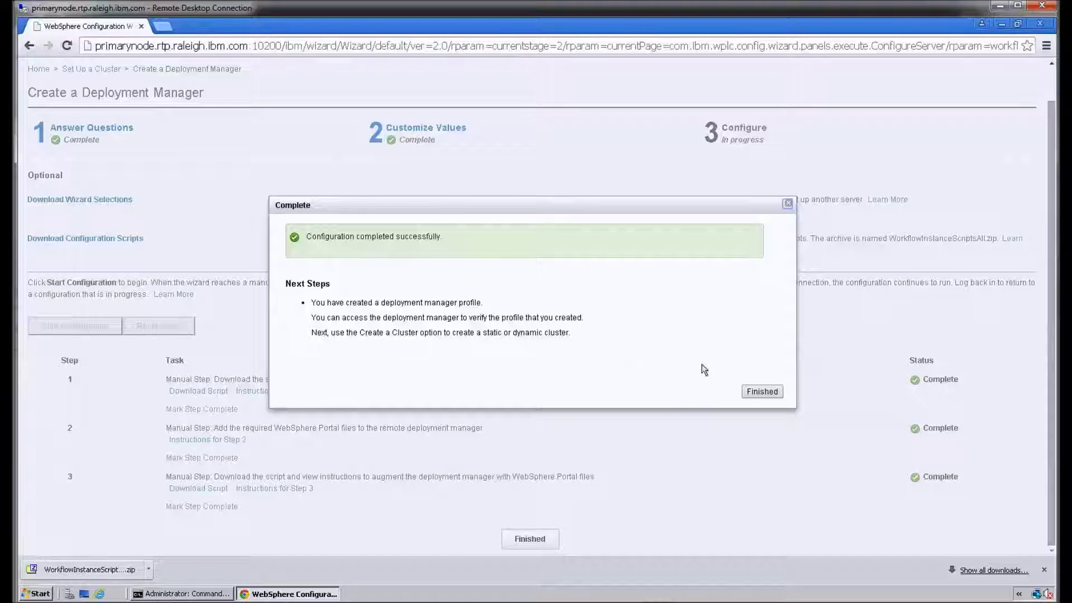
{"action": "left_click", "coordinate": [760, 392]}
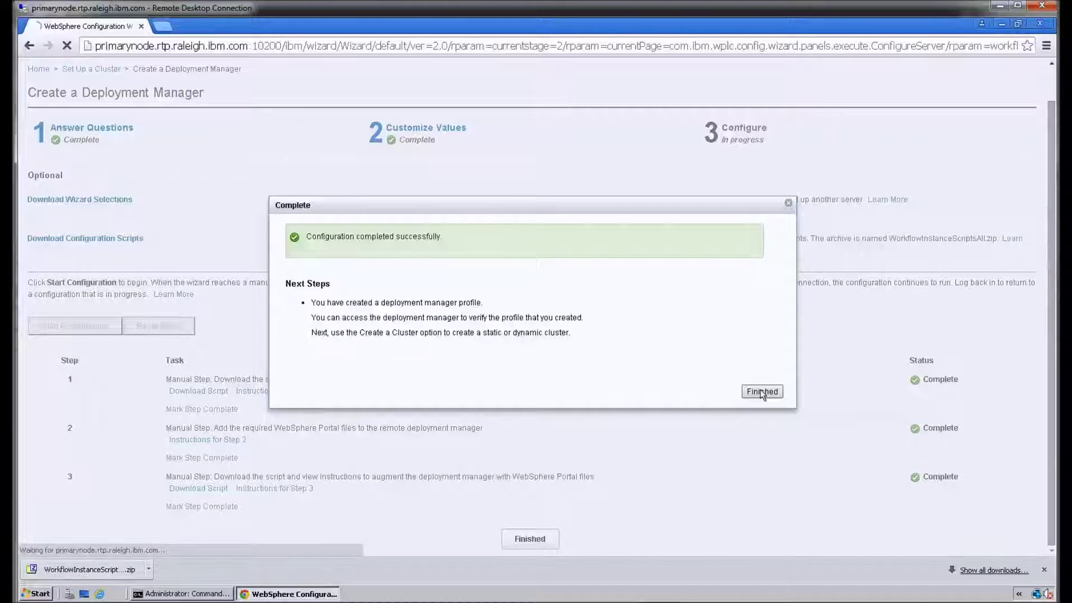